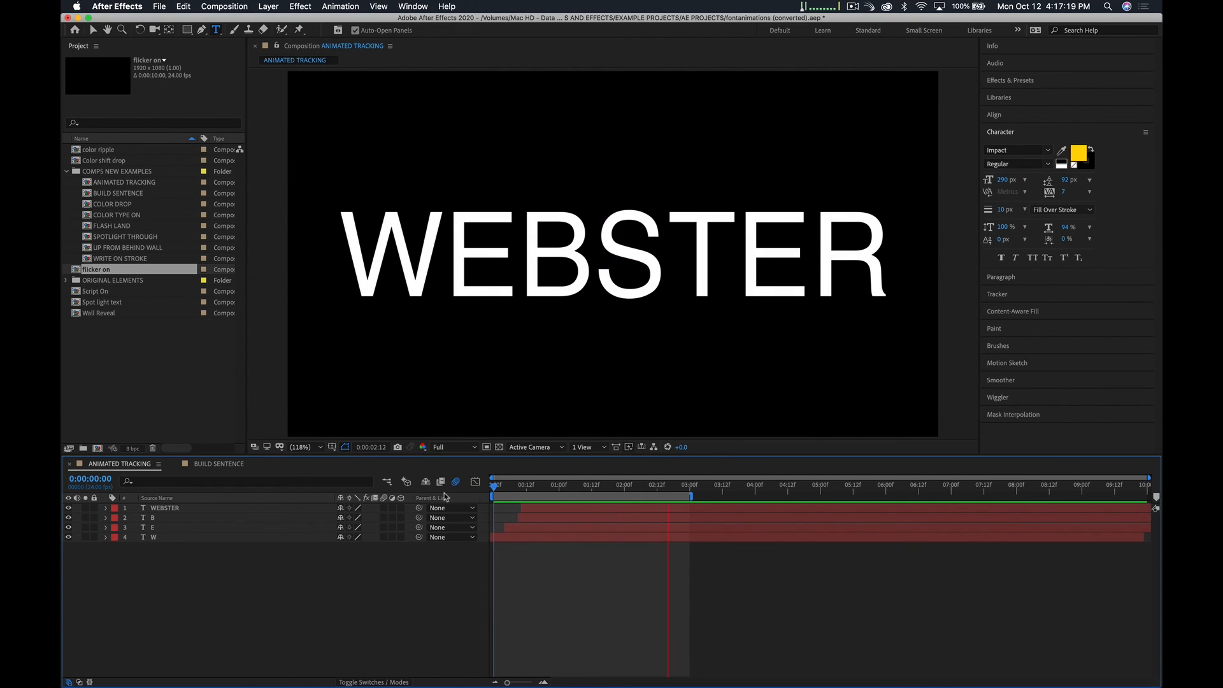
Stop the preview, set the time near frame 14, and hide the W, E and B outline letter layers
key(space)
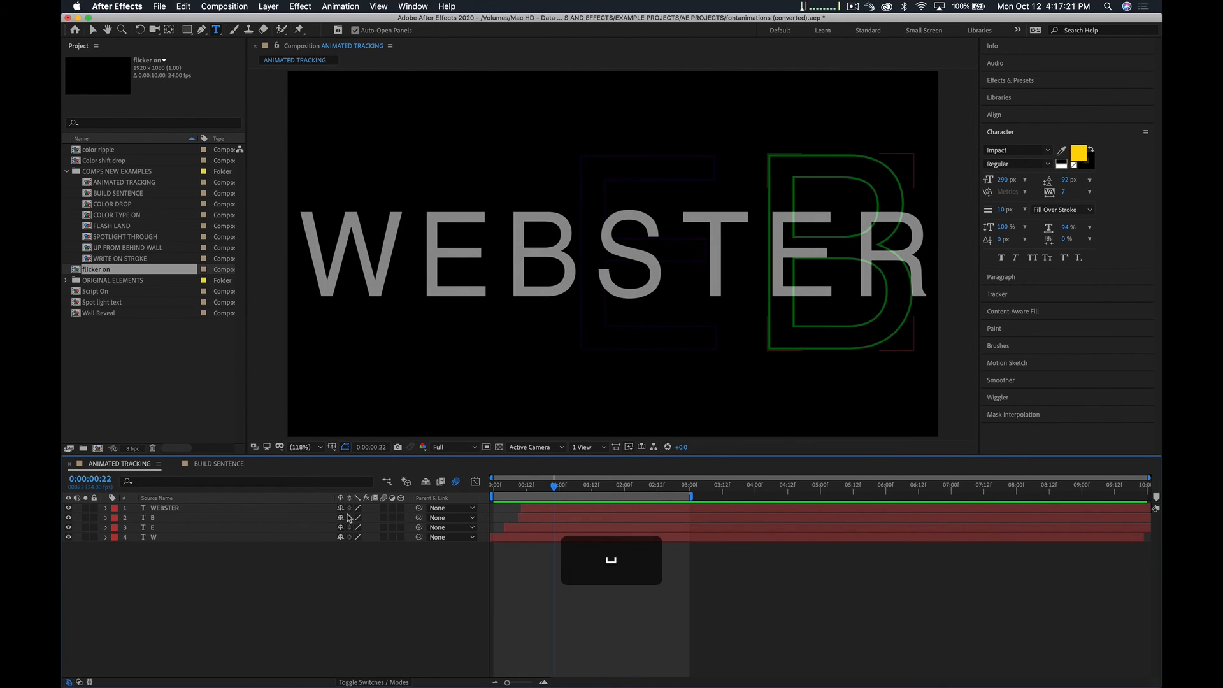
drag(550, 486, 523, 487)
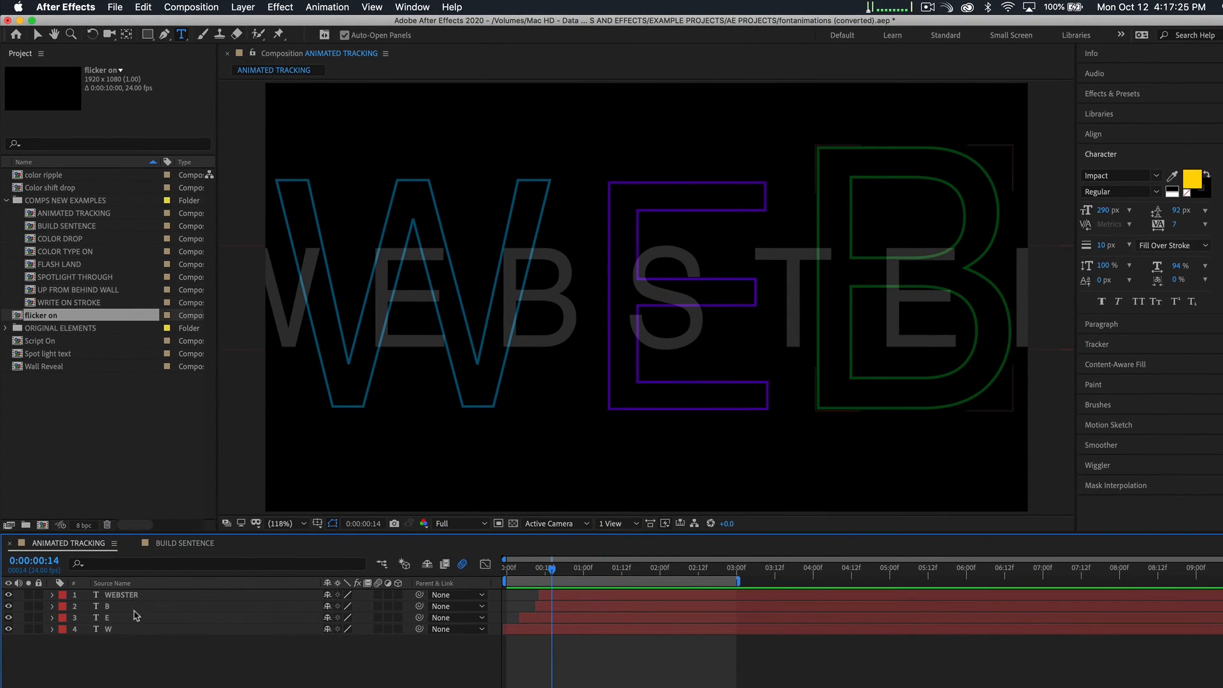
click(74, 630)
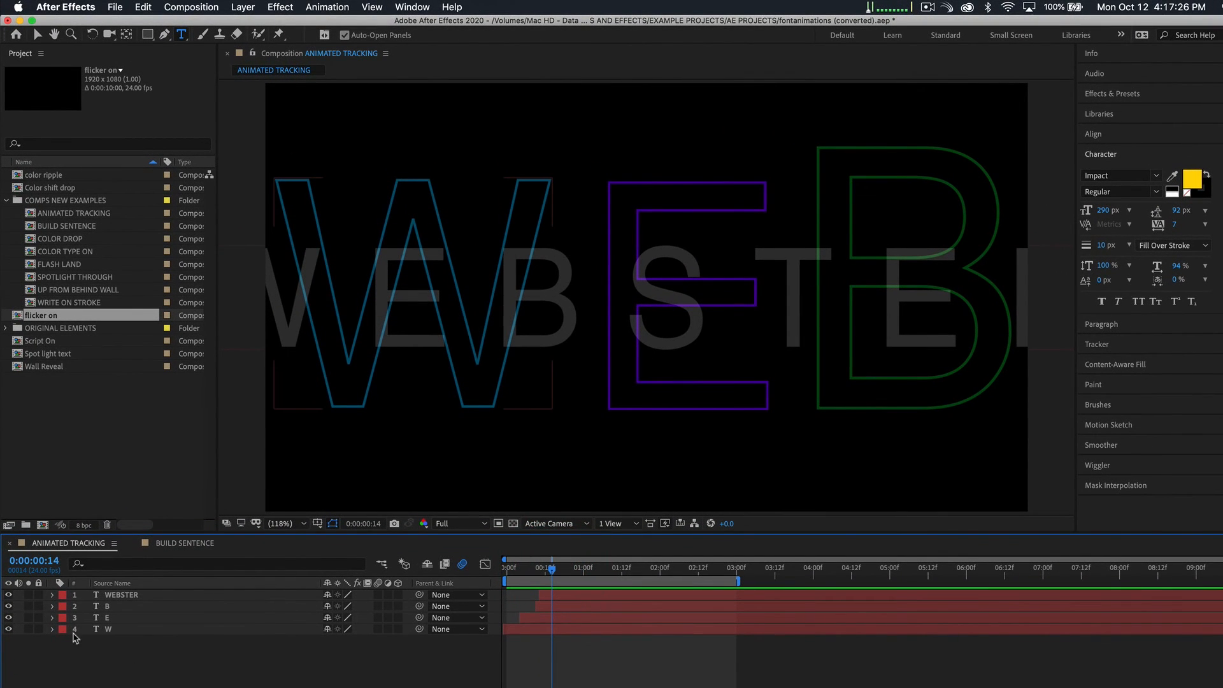
click(9, 629)
click(8, 618)
click(9, 606)
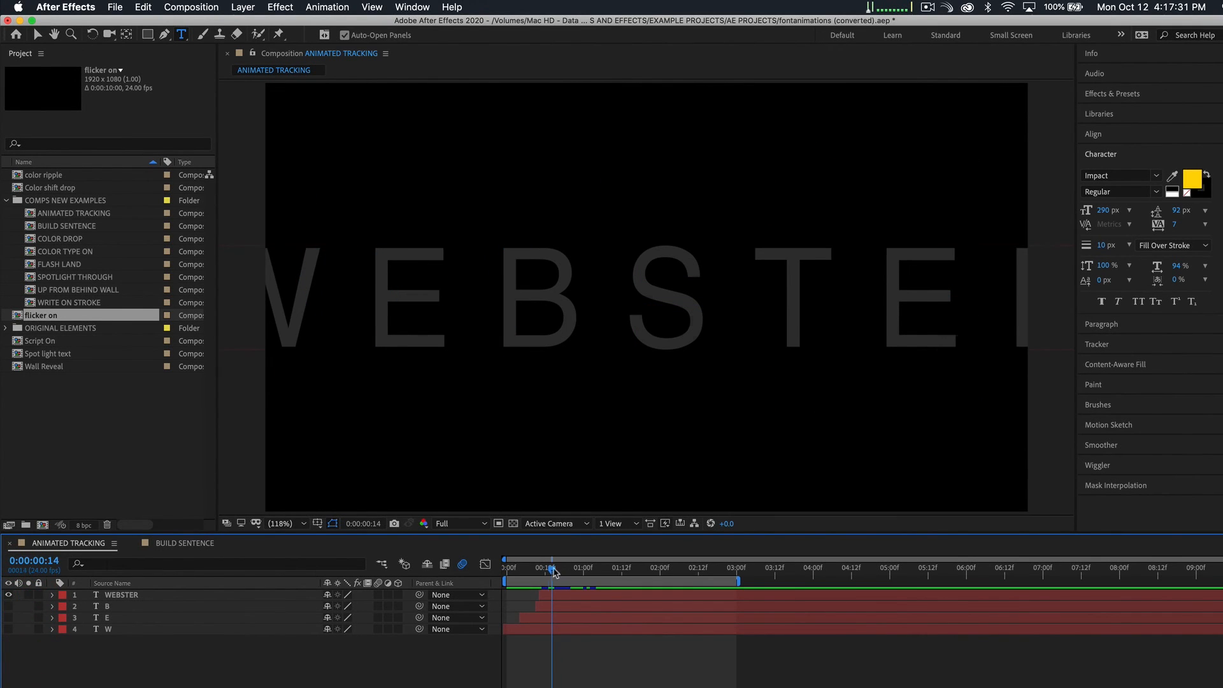
Preview the WEBSTER layer's tracking animation on its own from the start of the composition
drag(553, 571, 486, 571)
key(space)
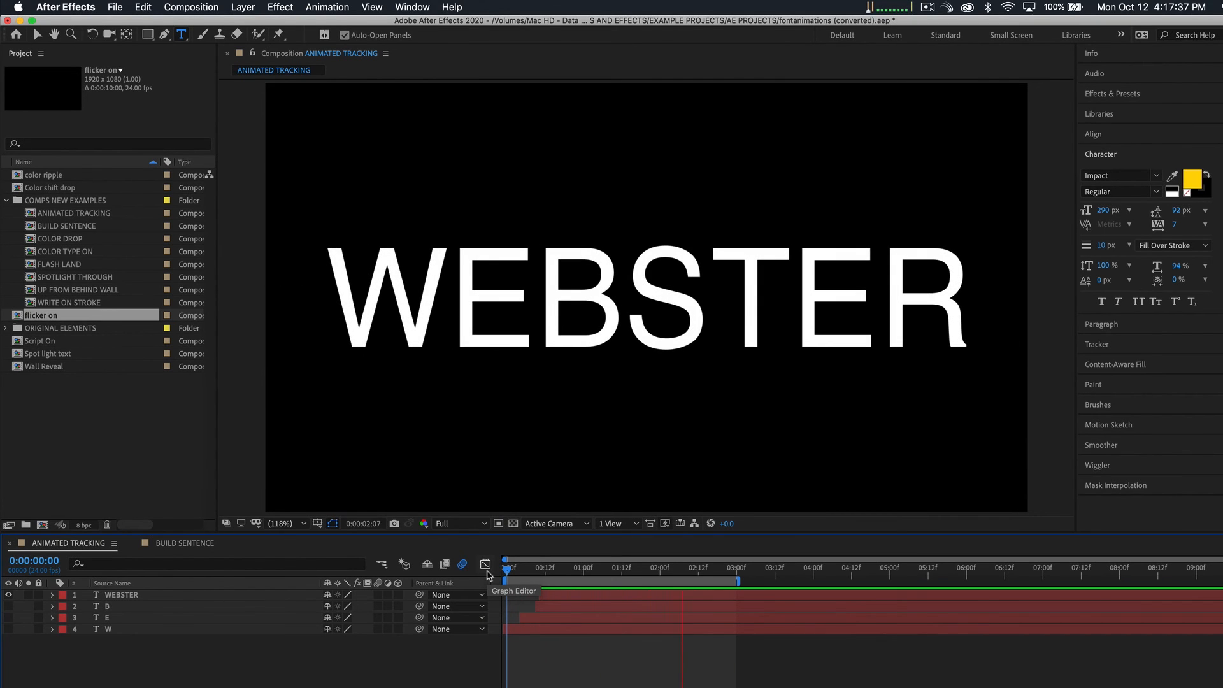
key(space)
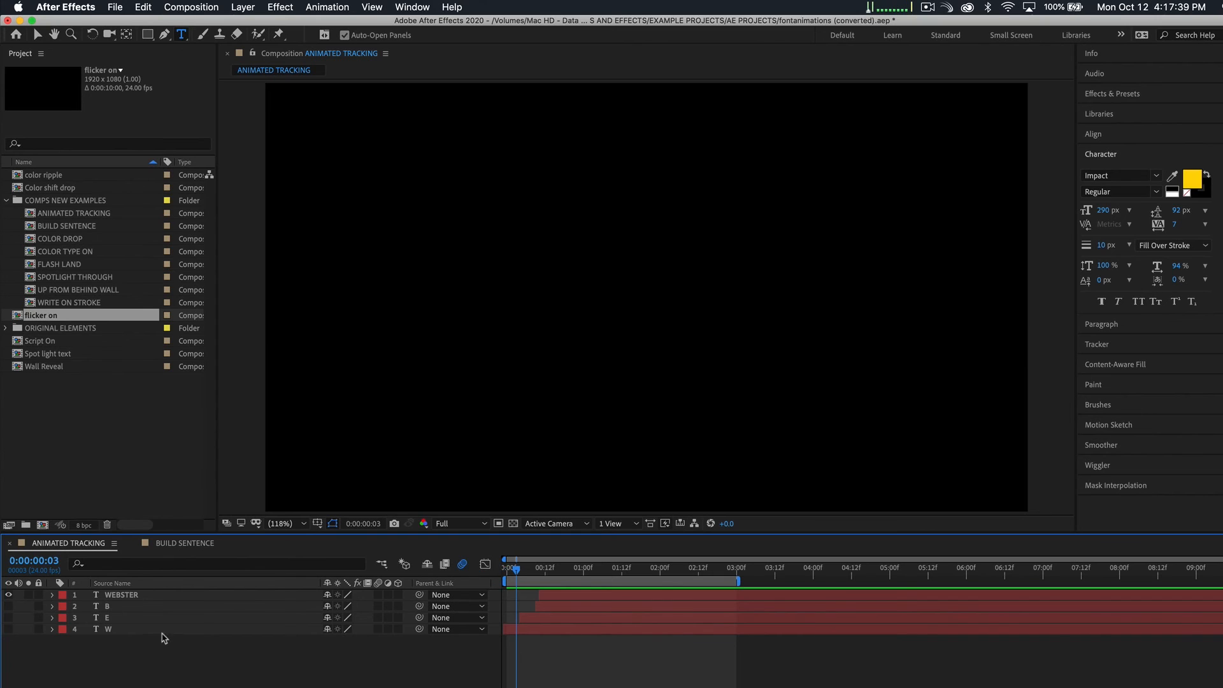
Make the B, E and W outline letter layers visible again in the ANIMATED TRACKING composition
click(8, 605)
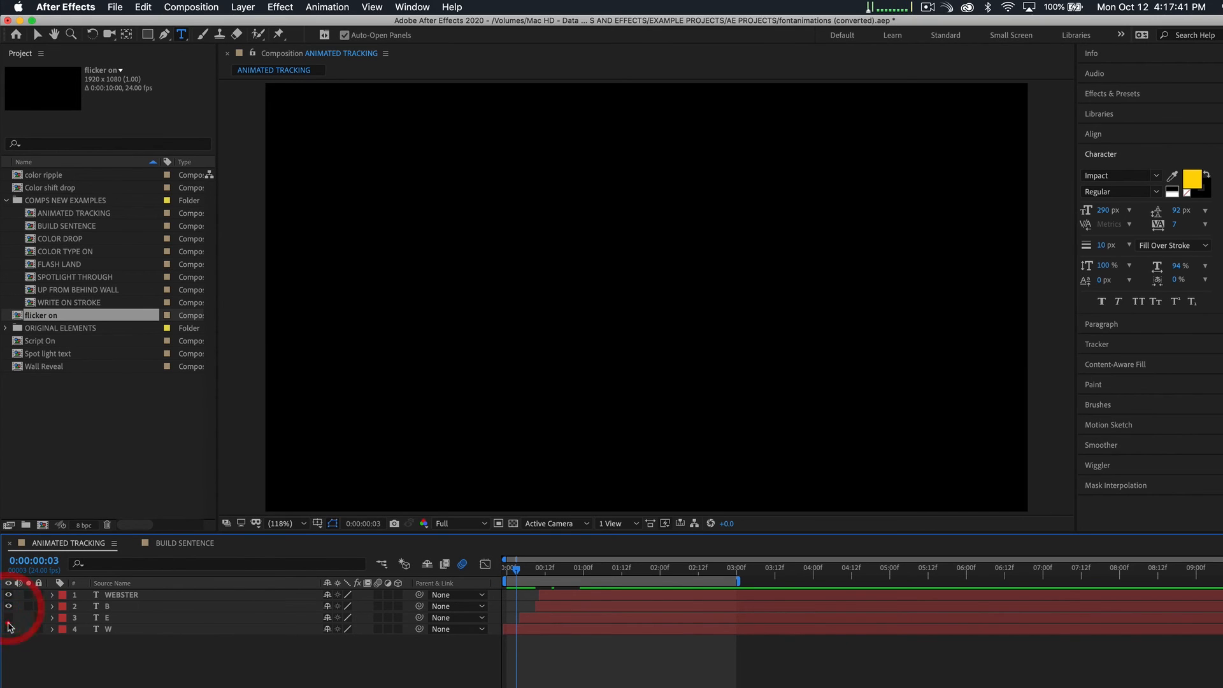
click(8, 617)
click(8, 629)
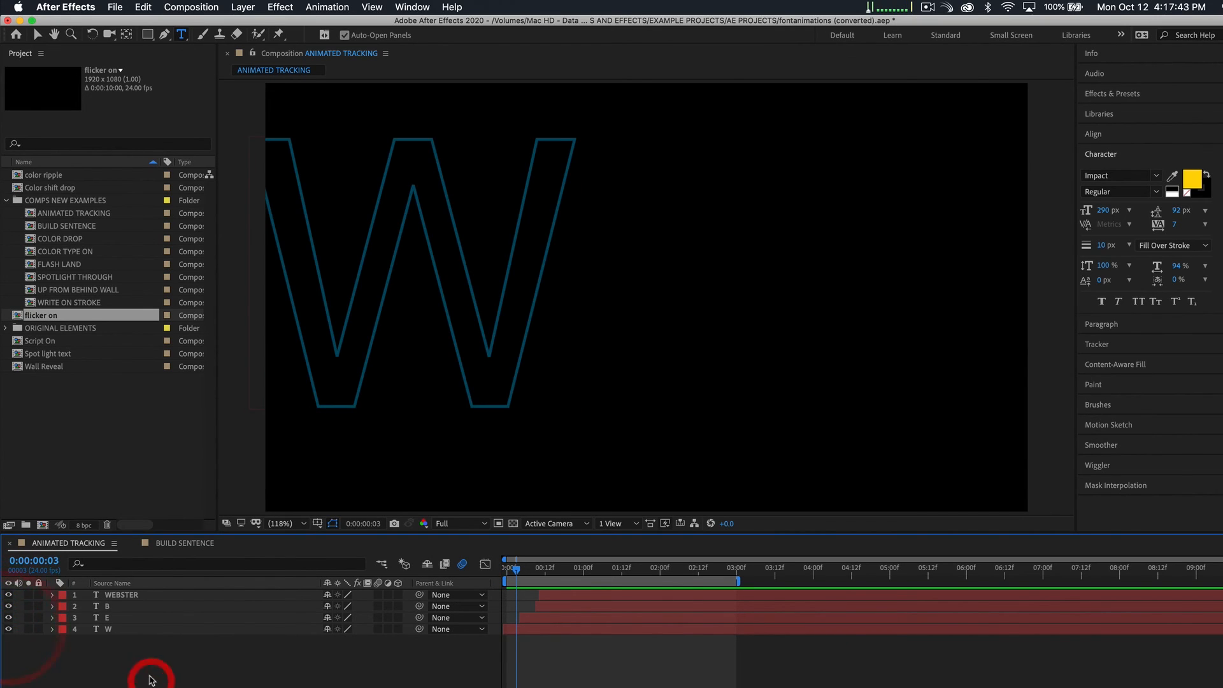
Create a new composition named "Web ad" with the HDTV 1080 24 preset and a 10-second duration
click(190, 7)
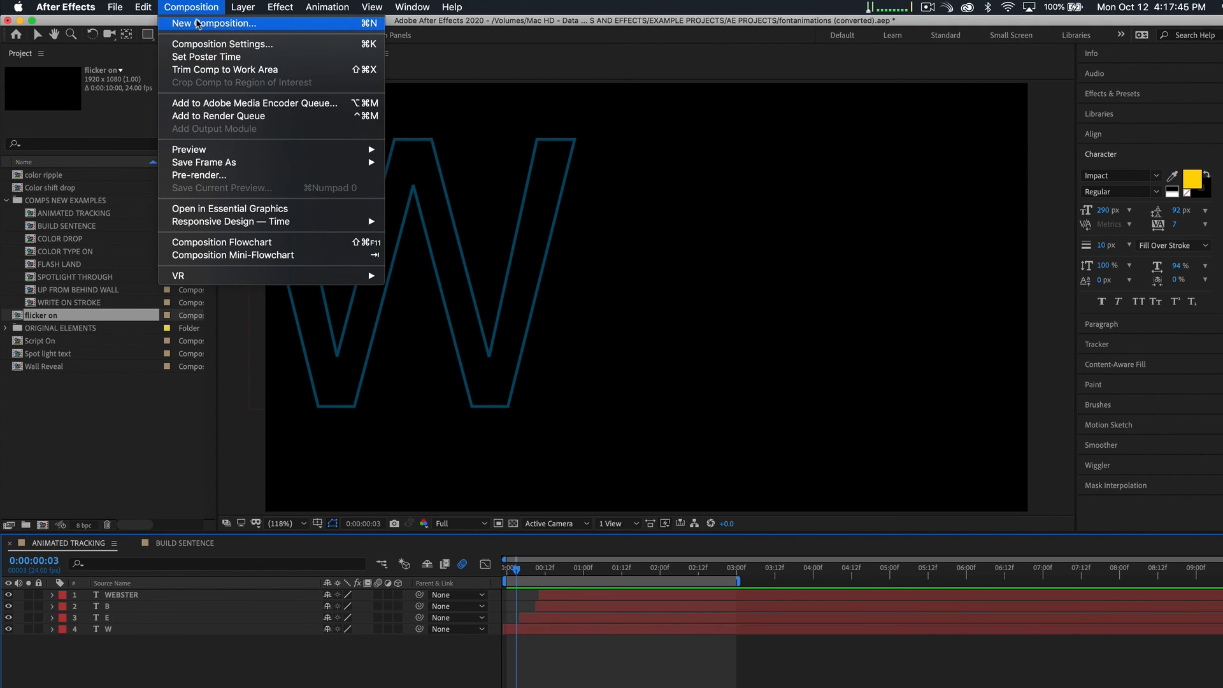
click(197, 24)
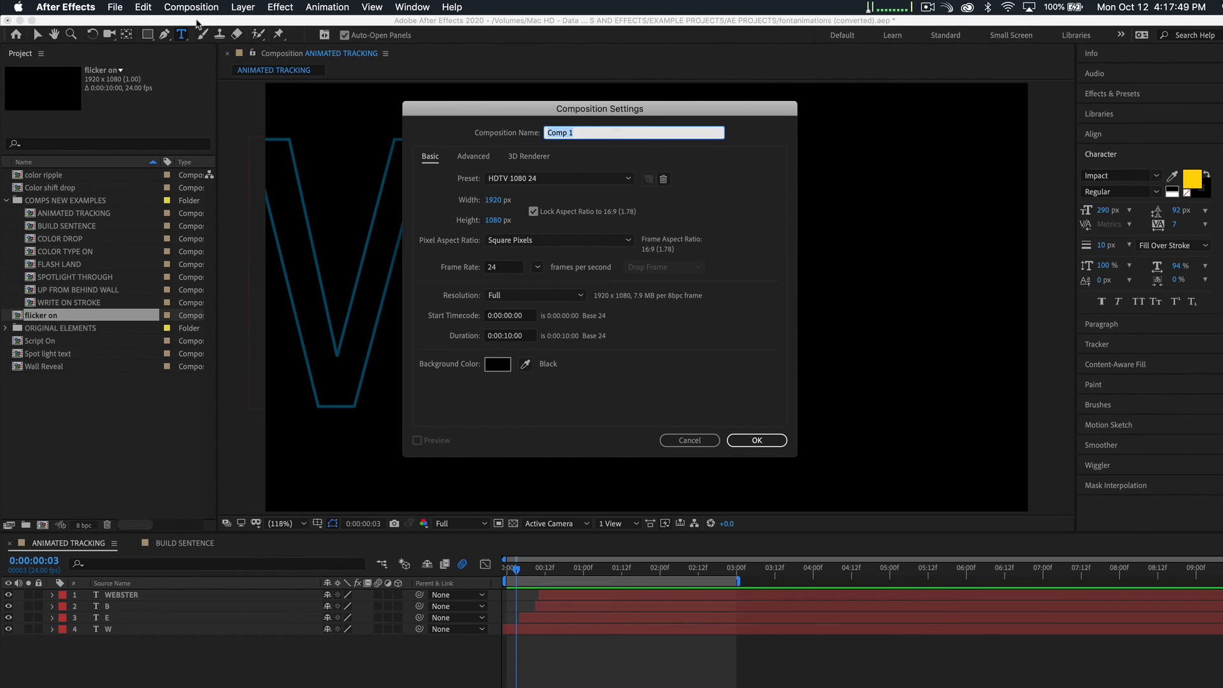
text(wb)
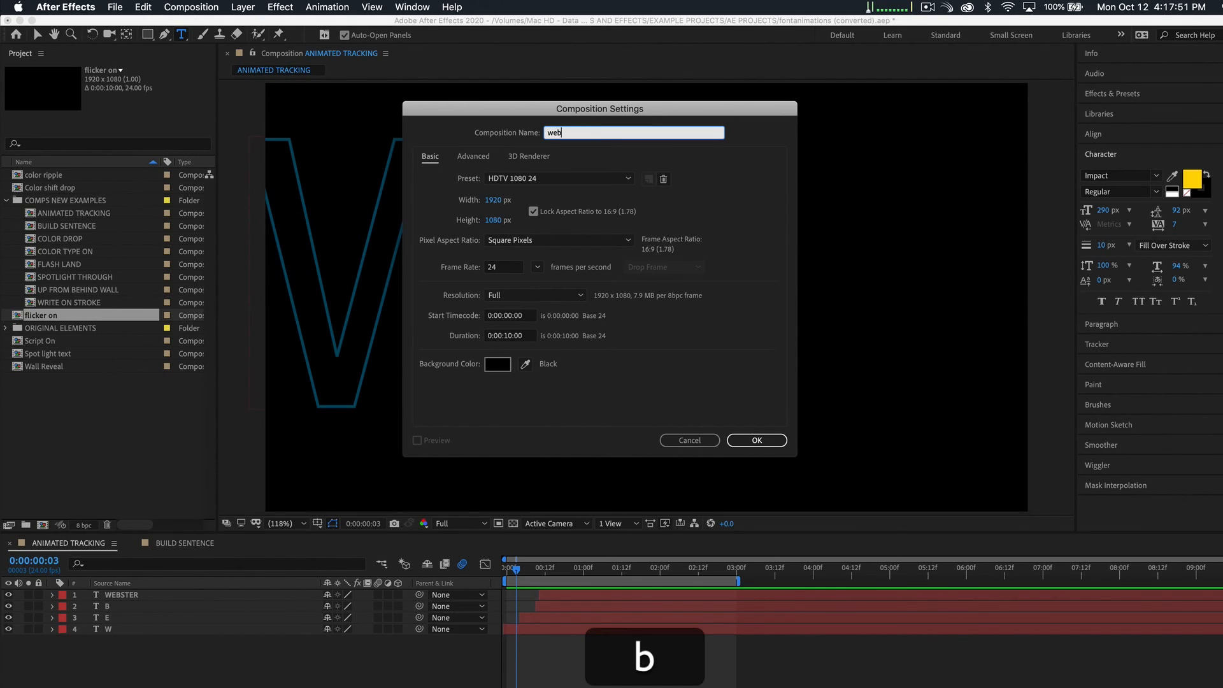
key(BackSpace)
key(BackSpace)
text(Web ad)
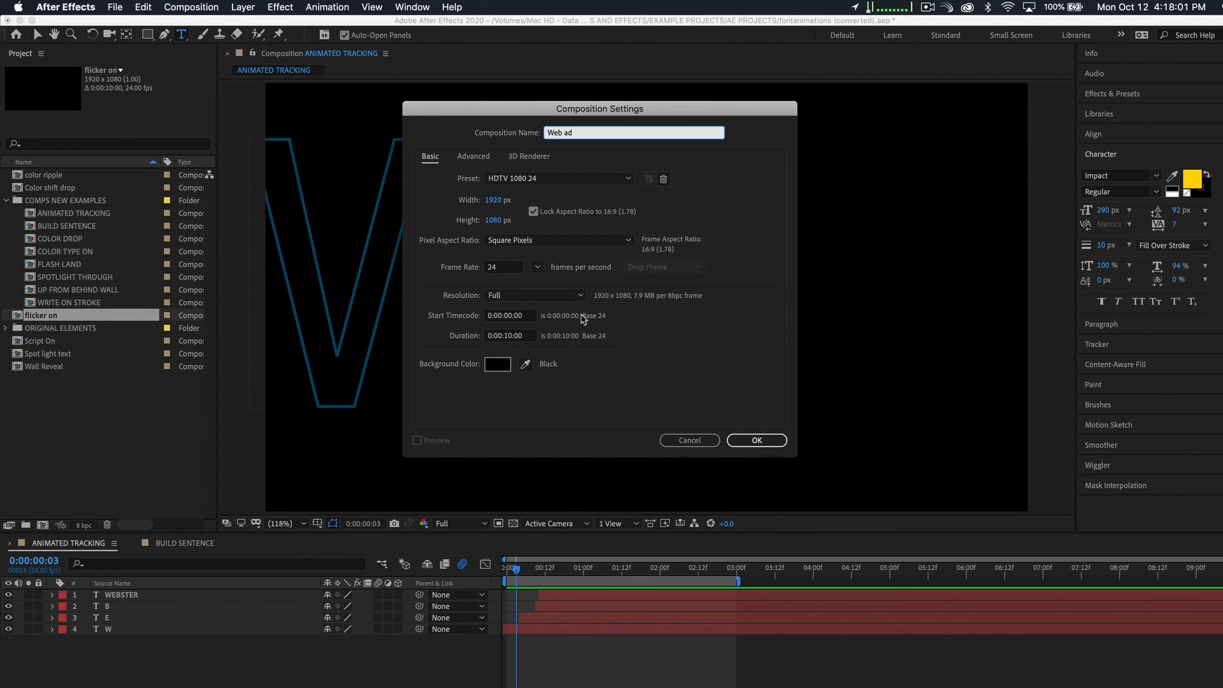
click(753, 440)
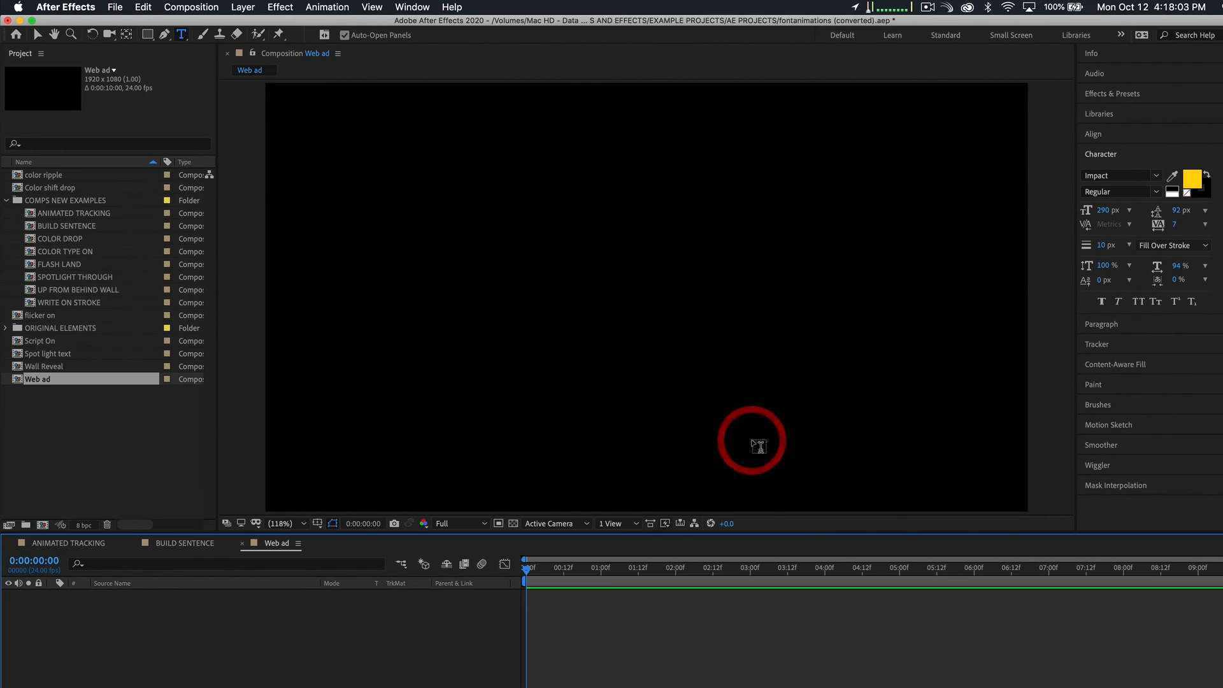
Add a text layer reading "WEBSTER" to the Web ad composition
click(314, 643)
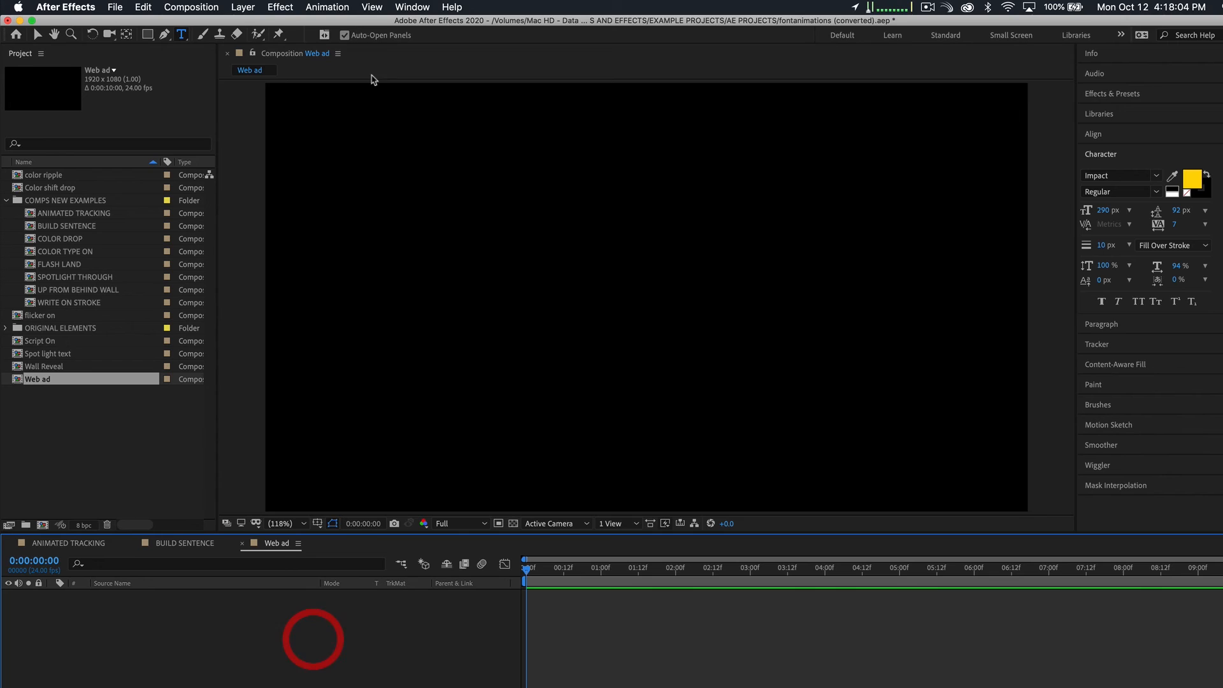
click(243, 7)
mouse_move(249, 25)
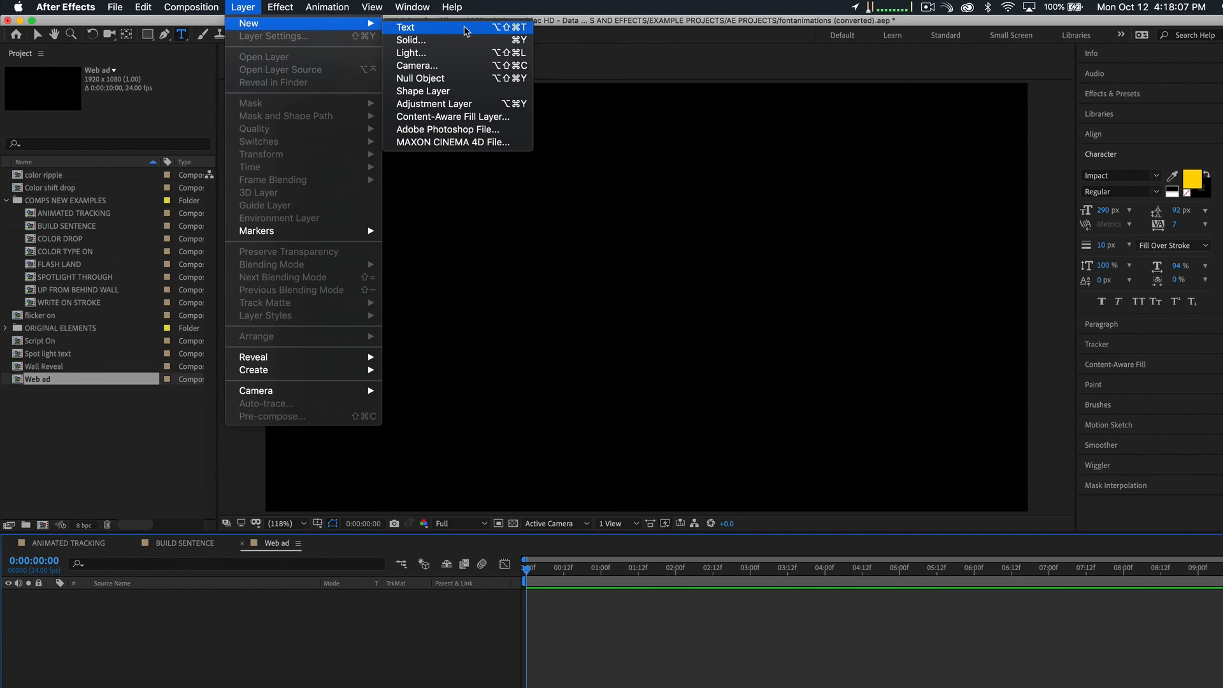
click(465, 26)
text(WB)
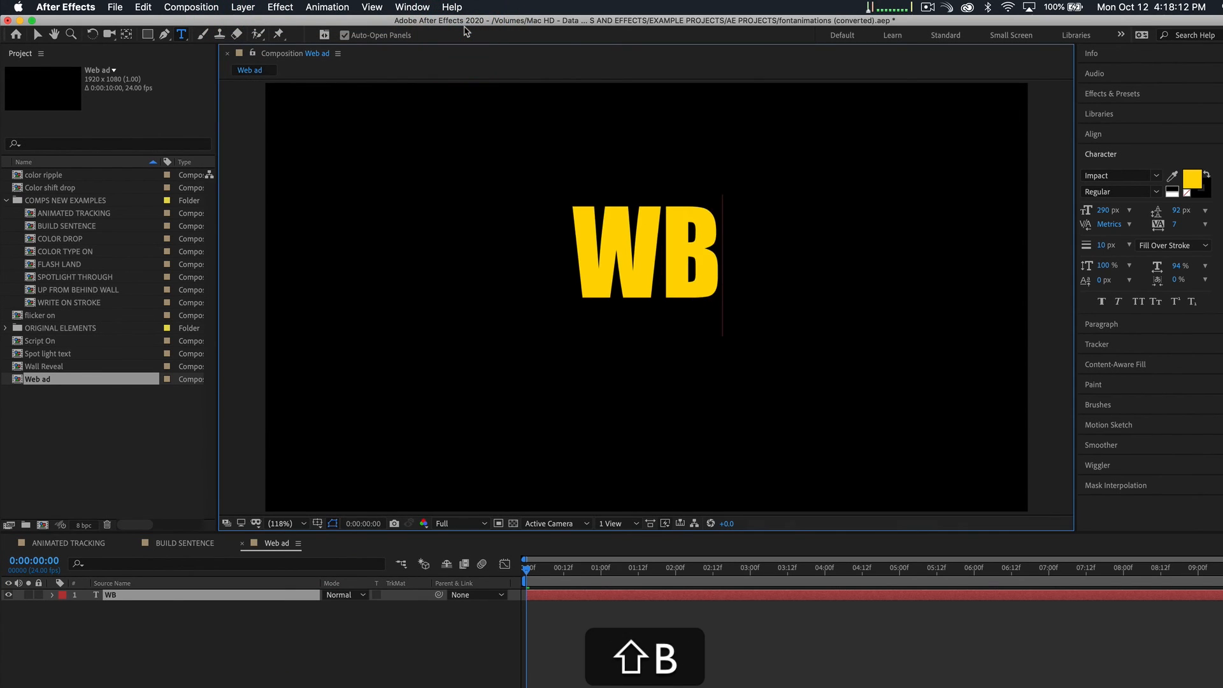
key(BackSpace)
text(EBSTER)
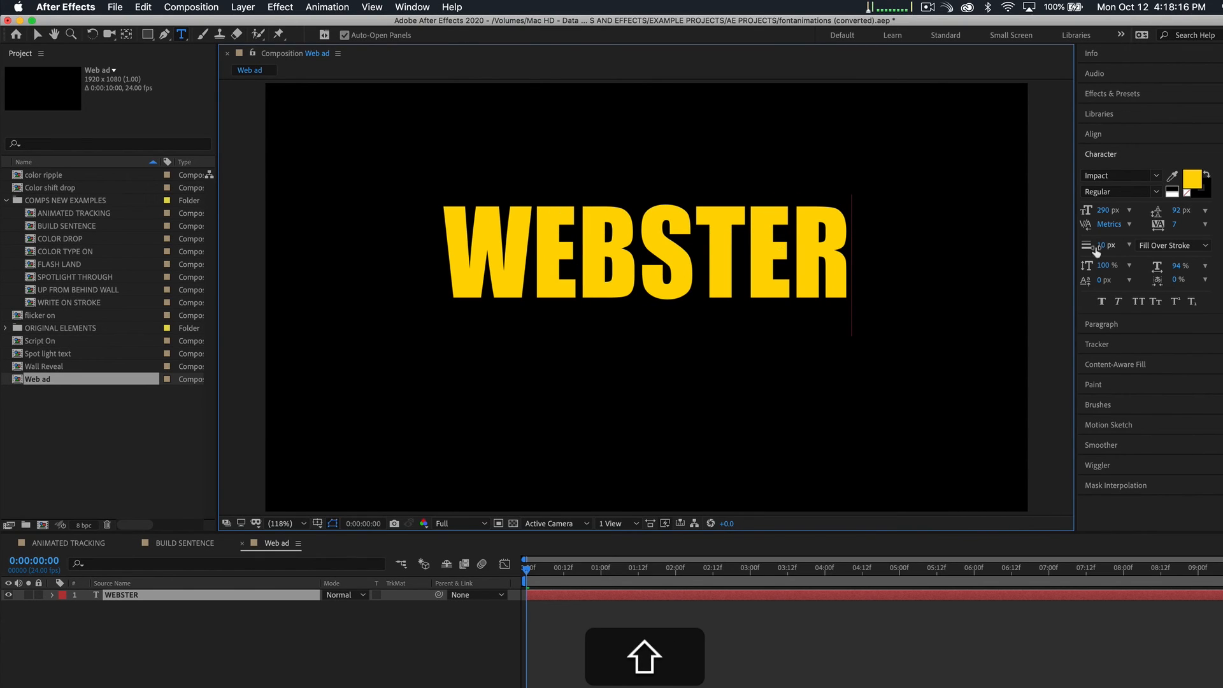
Set the font of the WEBSTER text to PT Serif Caption and its fill color to white
key(shift+super+a)
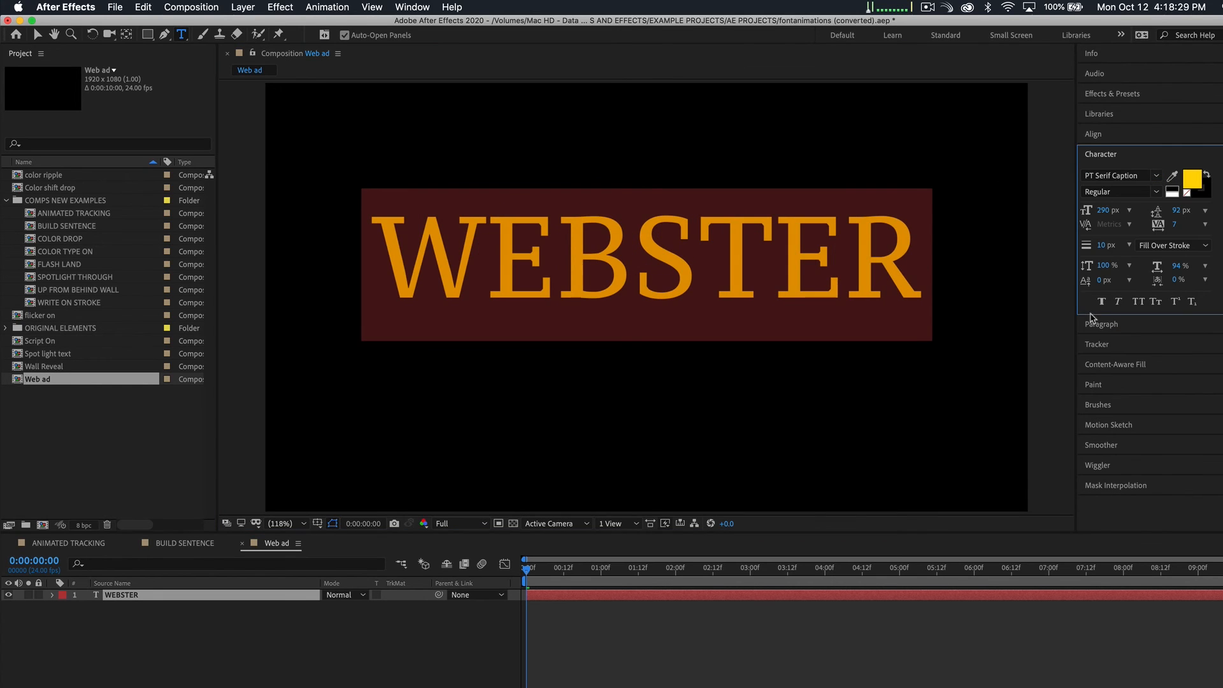
click(1156, 179)
click(393, 680)
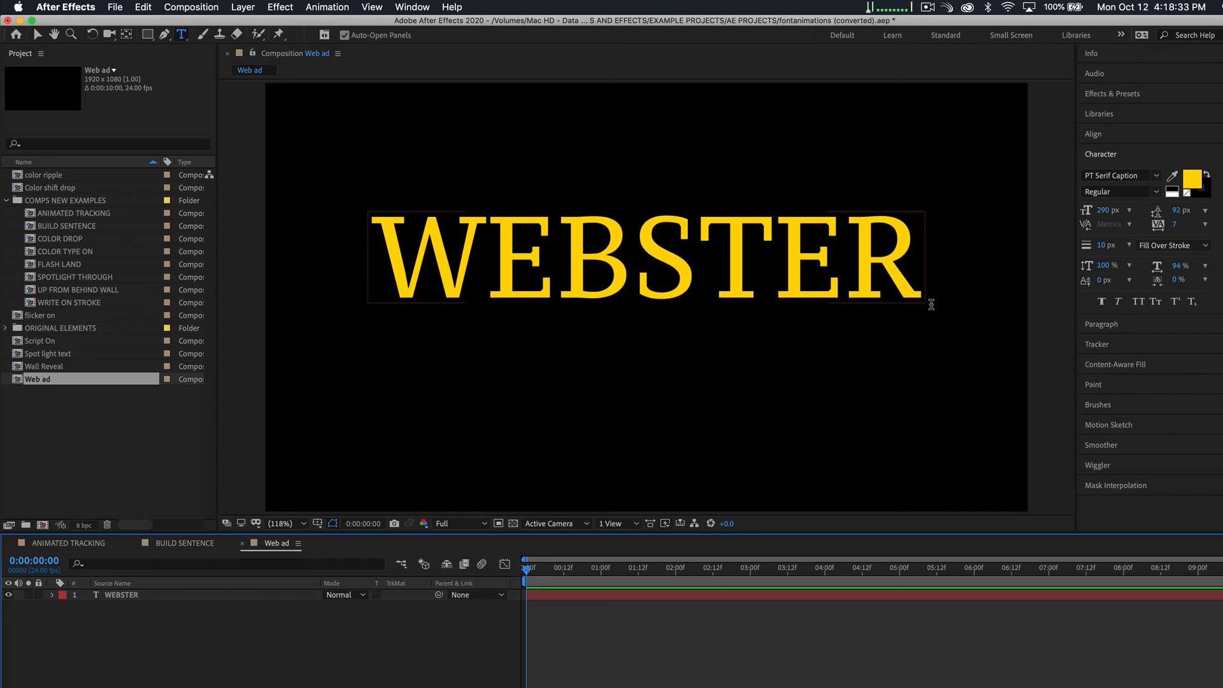
double_click(724, 281)
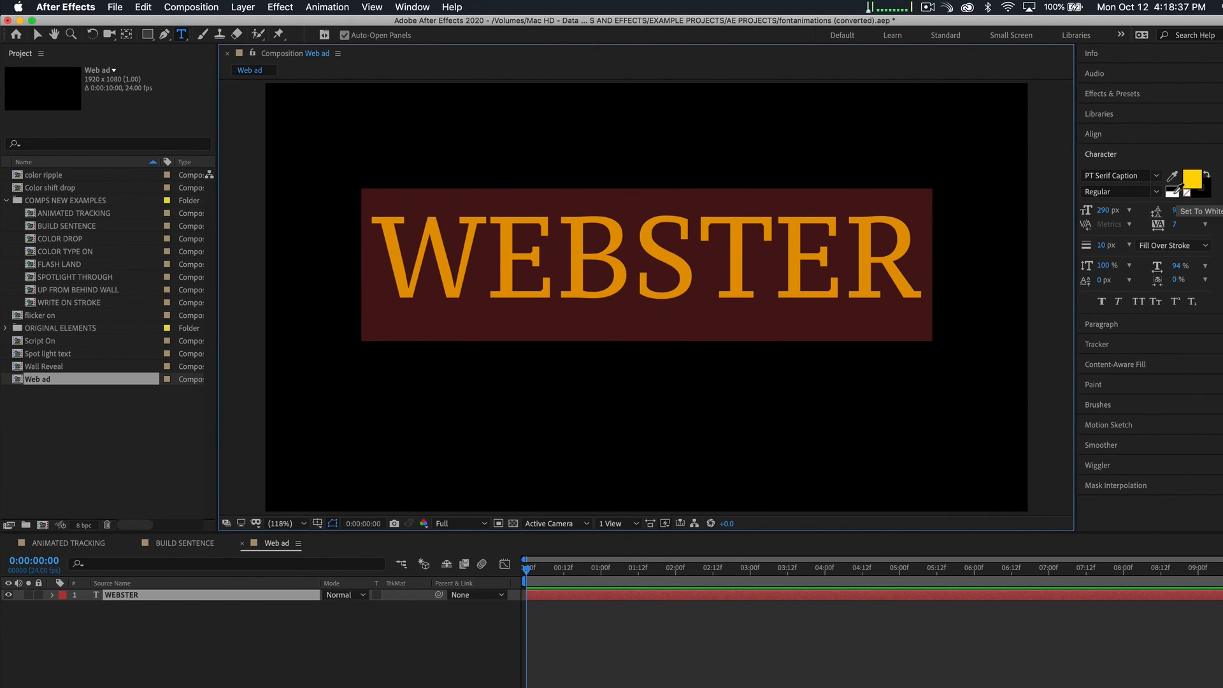
Center the WEBSTER layer horizontally and vertically within the composition
click(1093, 134)
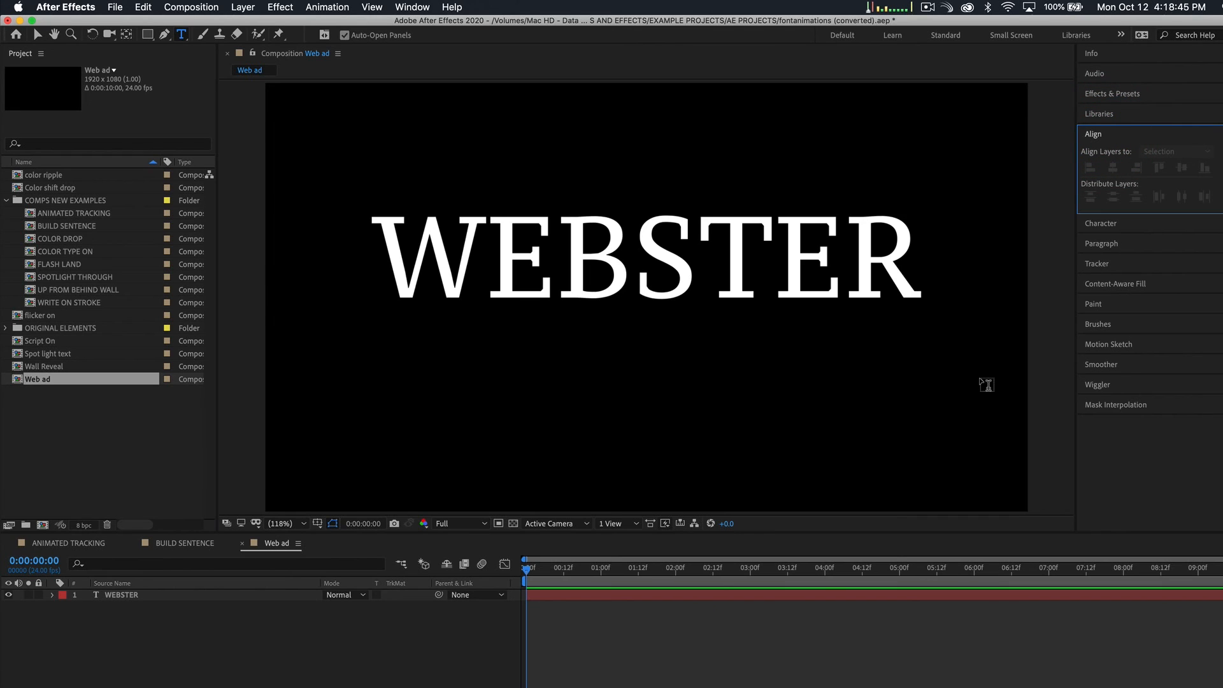
click(319, 597)
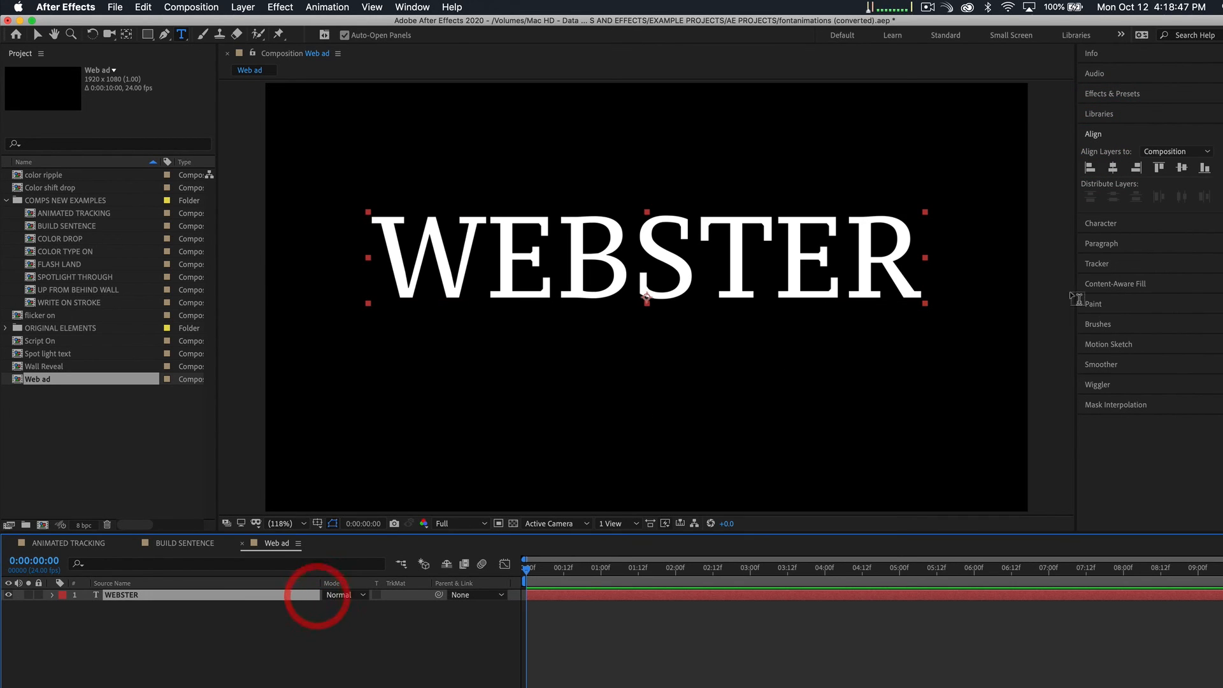
click(1113, 167)
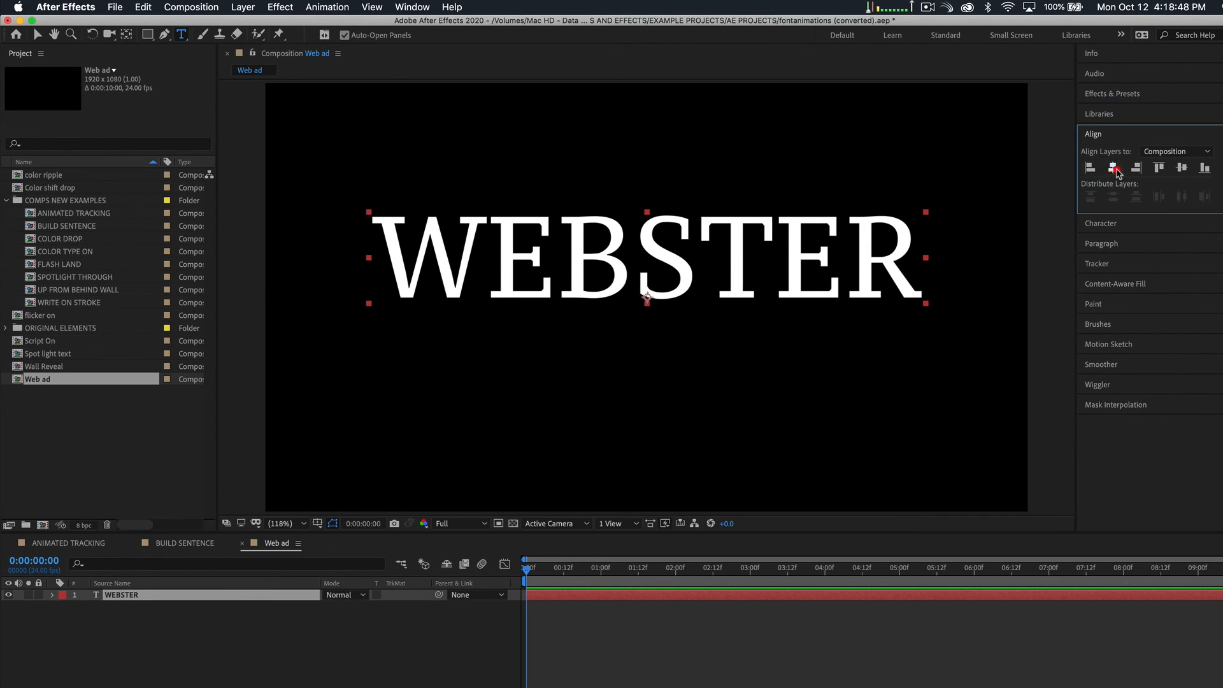
click(1181, 169)
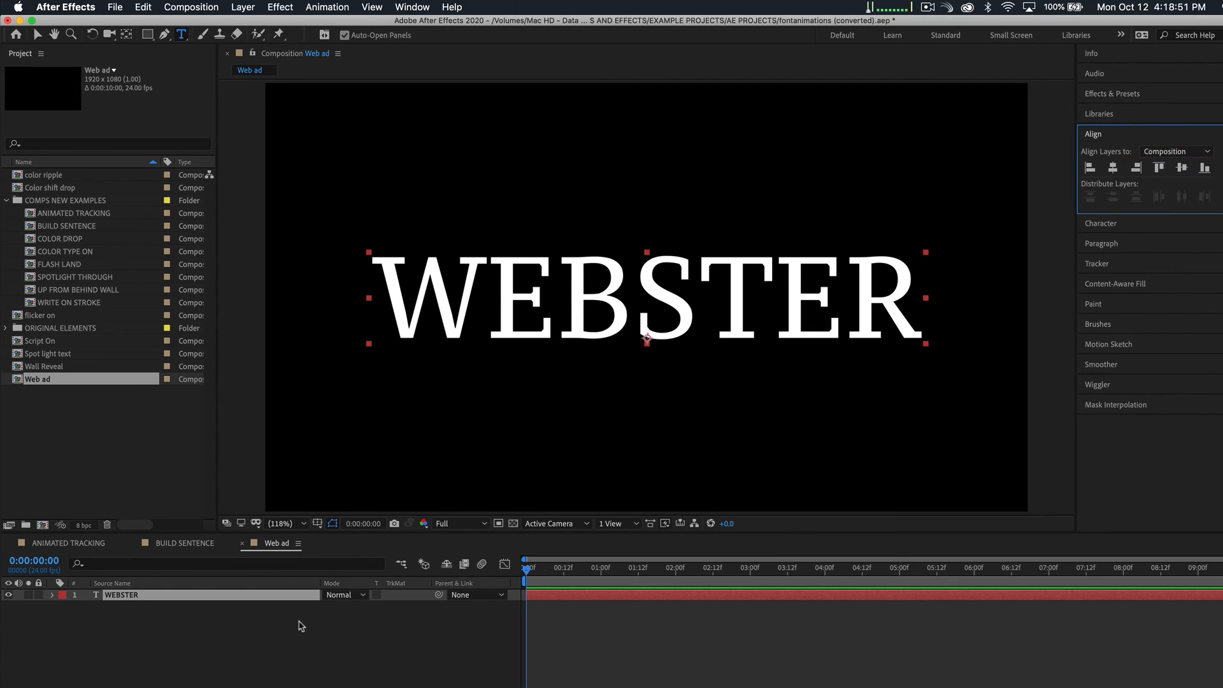
Add a Tracking text animator to the WEBSTER layer
click(53, 596)
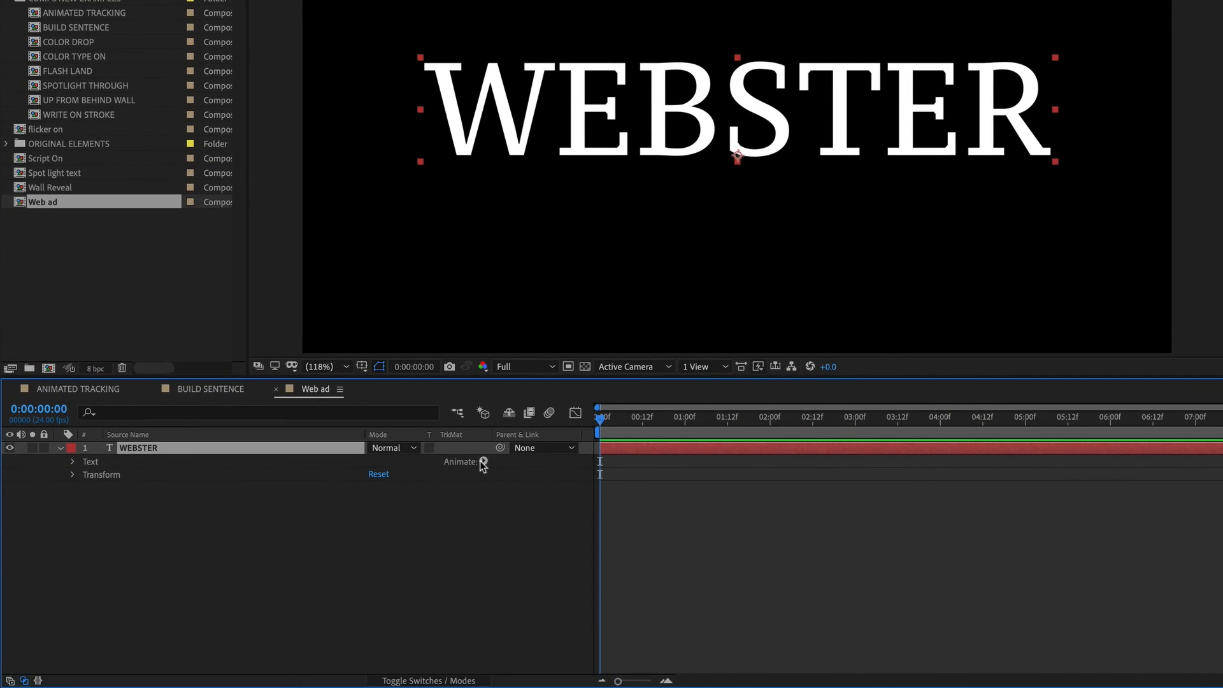
click(483, 462)
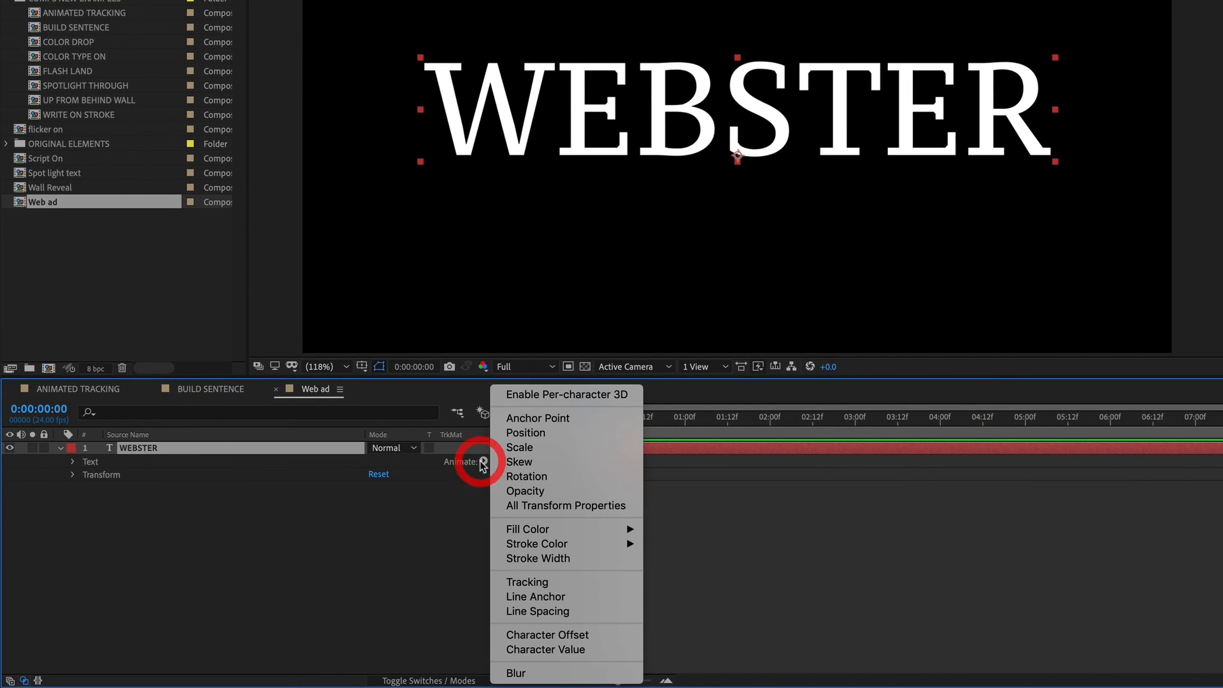
click(556, 580)
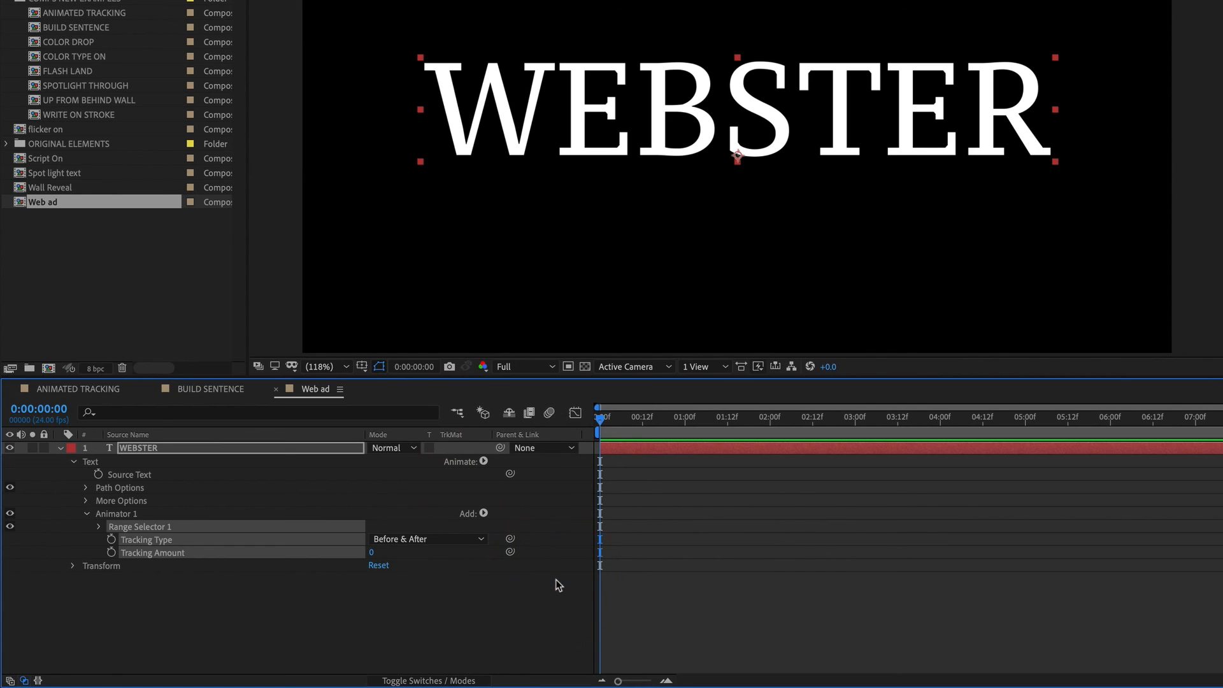
Keyframe the animator's Tracking Type at Before & After and Tracking Amount at 0 at the 1-second mark
drag(616, 417, 688, 415)
click(684, 418)
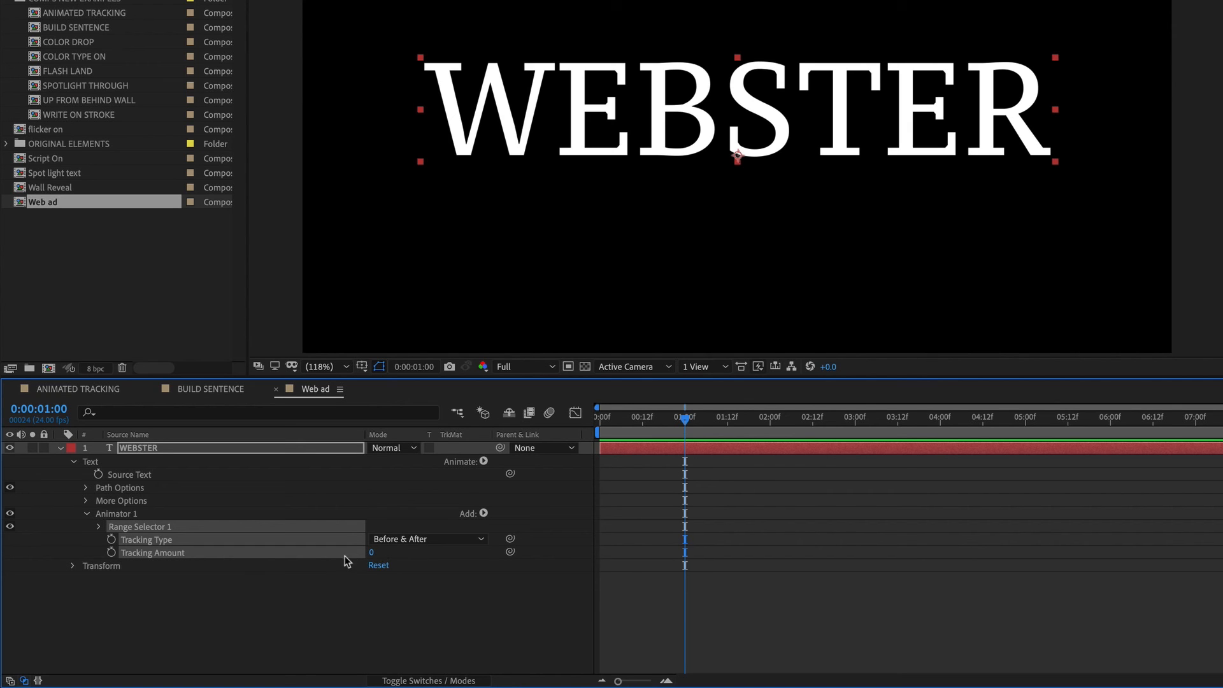
click(112, 554)
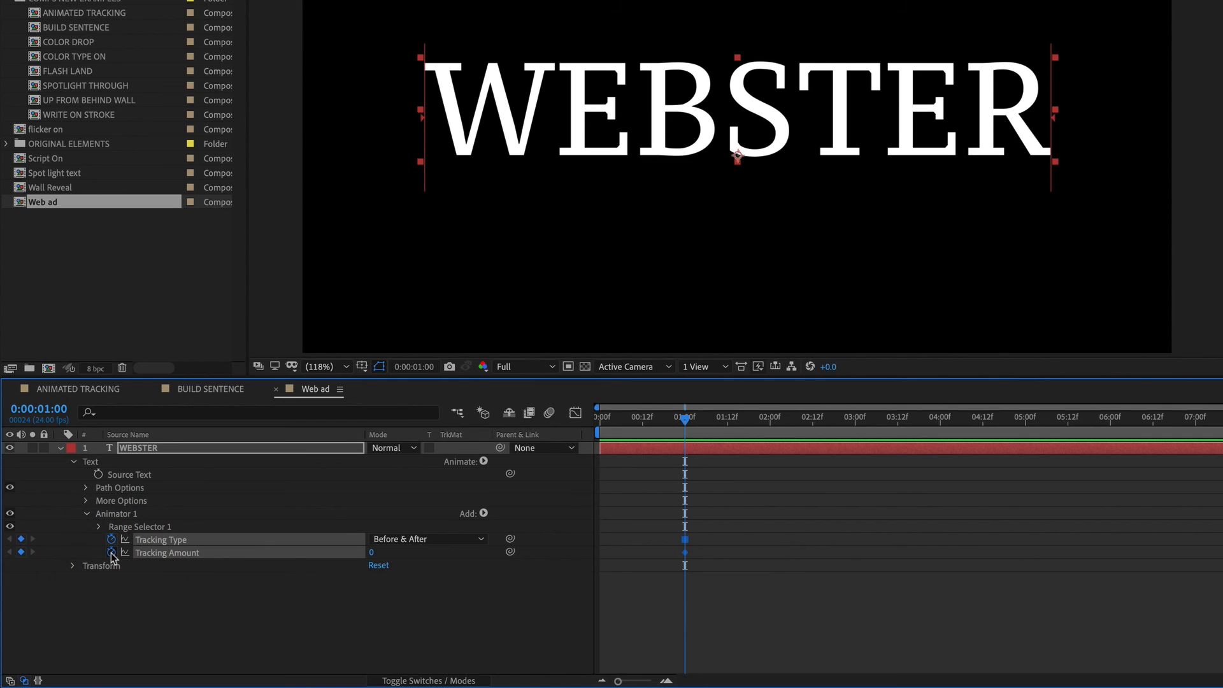
Add tracking keyframes at 0 seconds with Tracking Amount set to 82, and preview the animation
drag(685, 418, 584, 430)
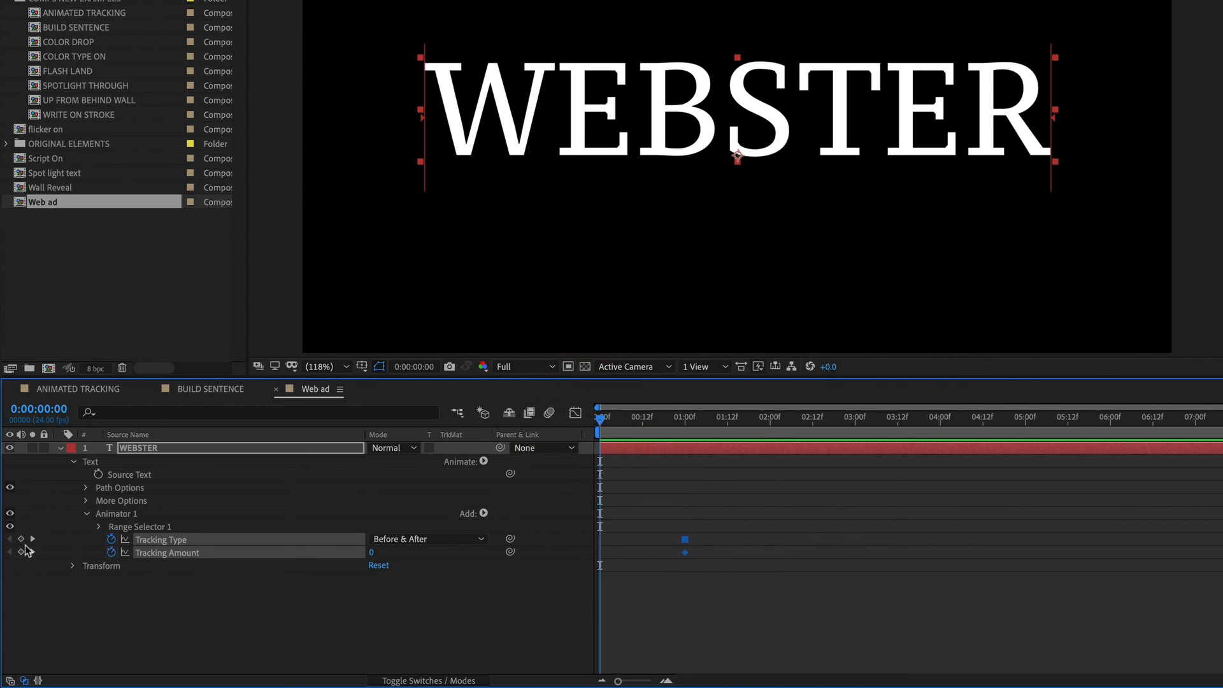
click(21, 551)
drag(372, 552, 429, 547)
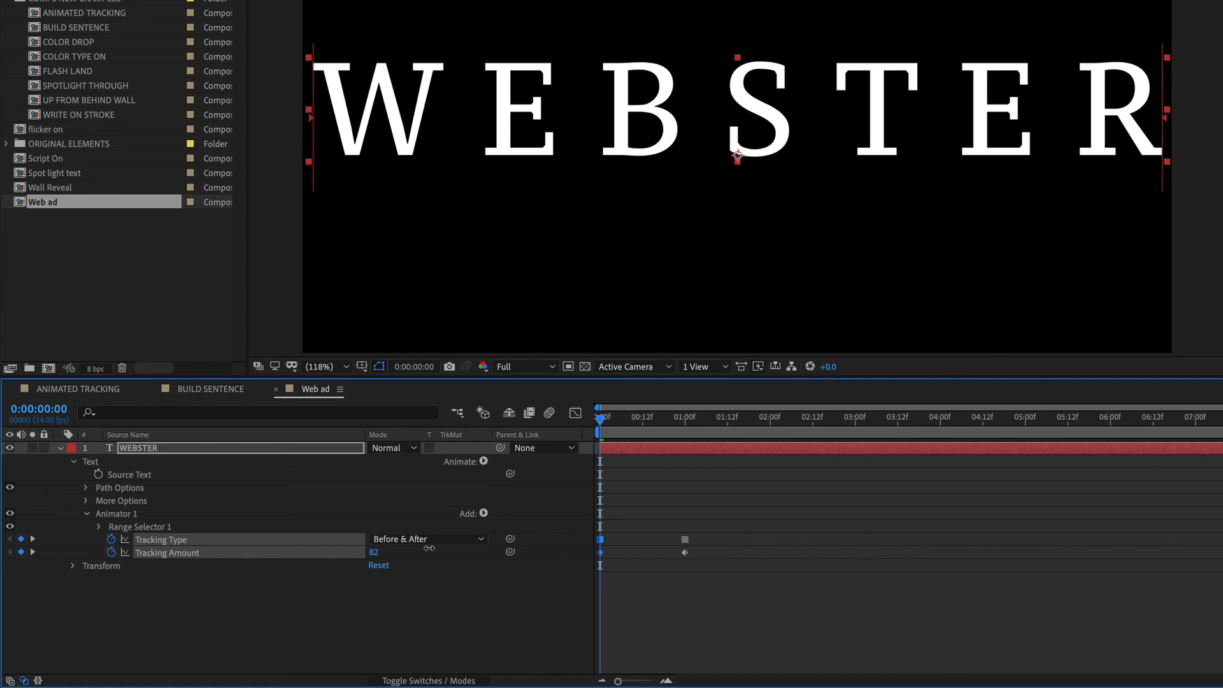
click(429, 547)
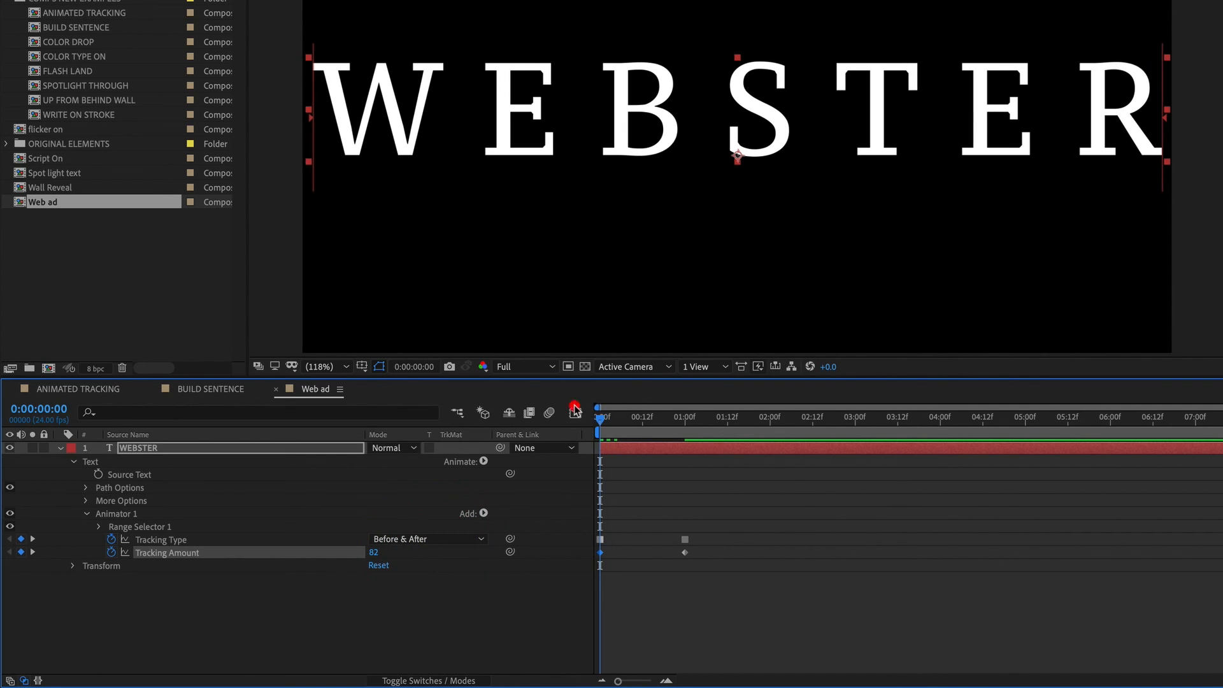
key(space)
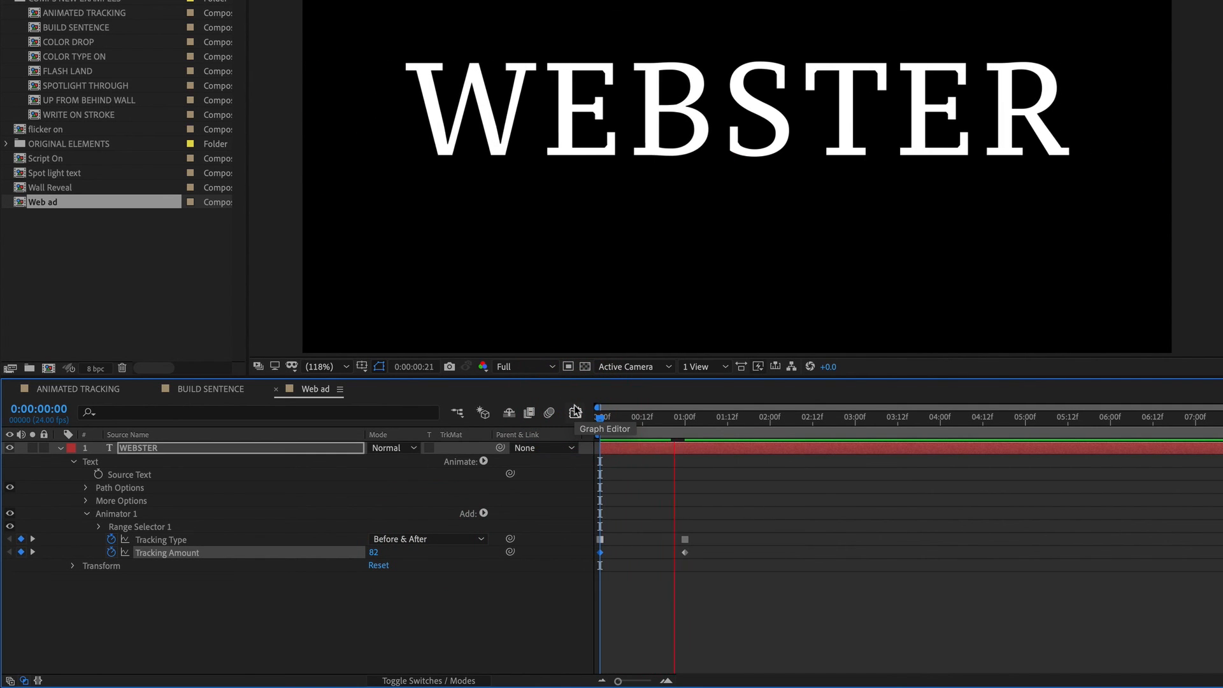
key(space)
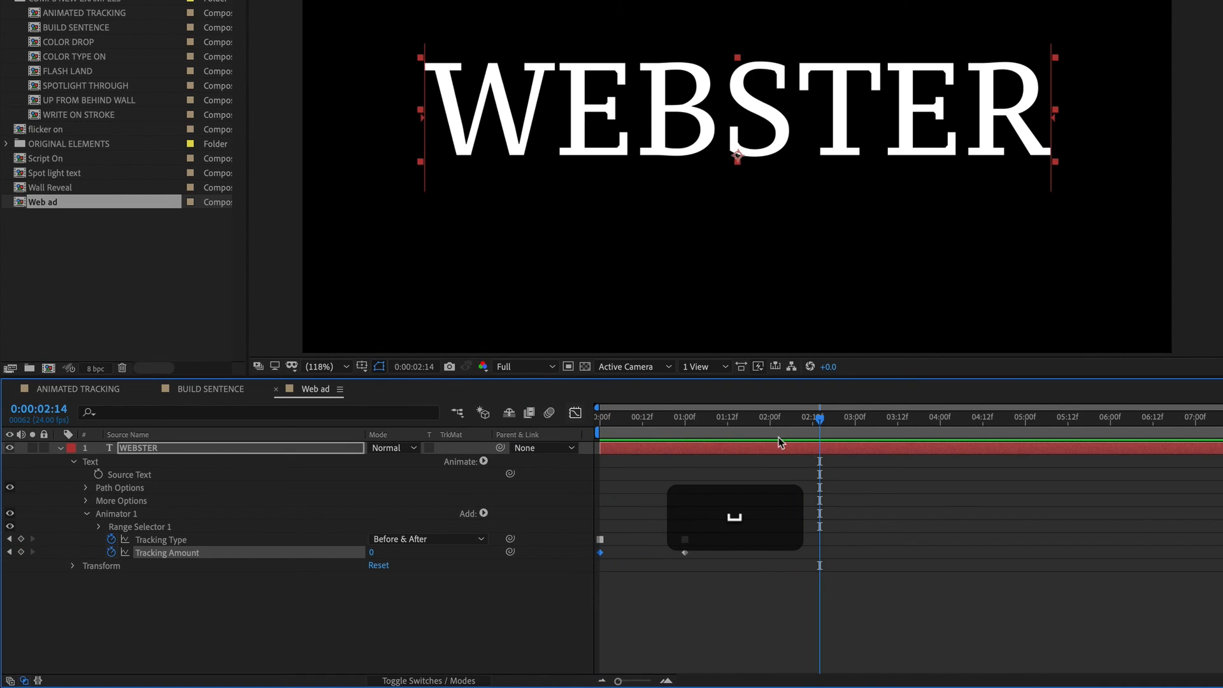
End the work area at the 3-second mark, enlarge the timeline scale, and preview the tracking animation from the start
drag(820, 418, 858, 426)
click(858, 425)
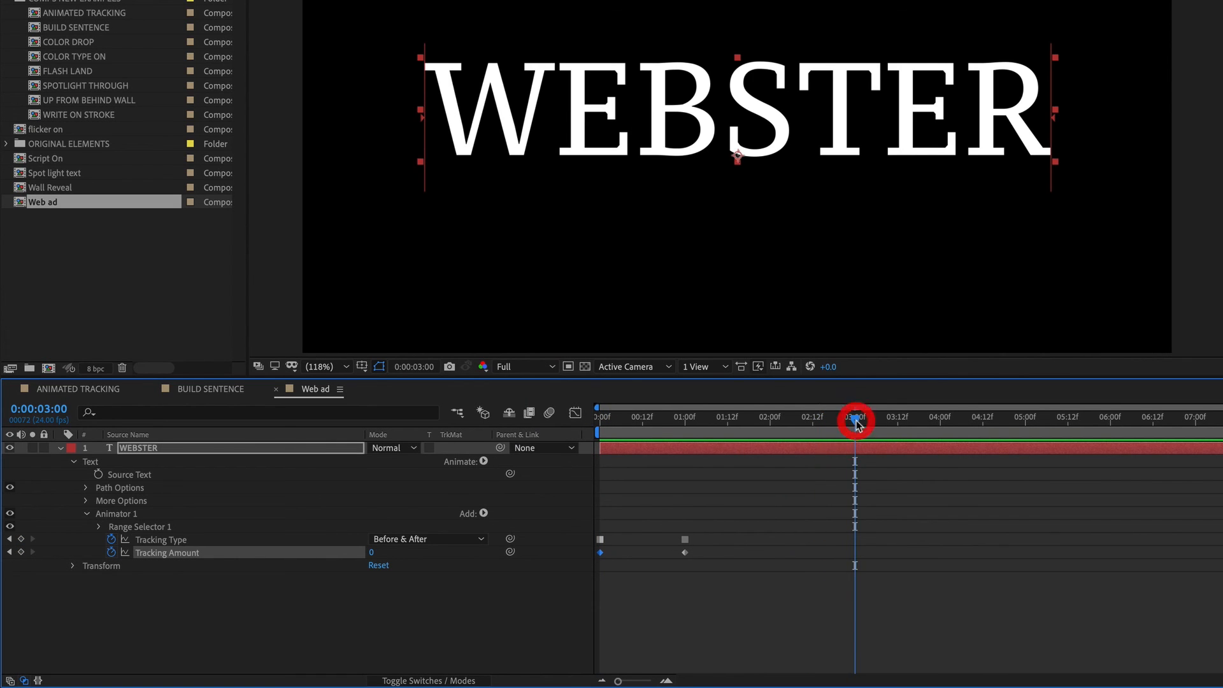
key(n)
key(equal)
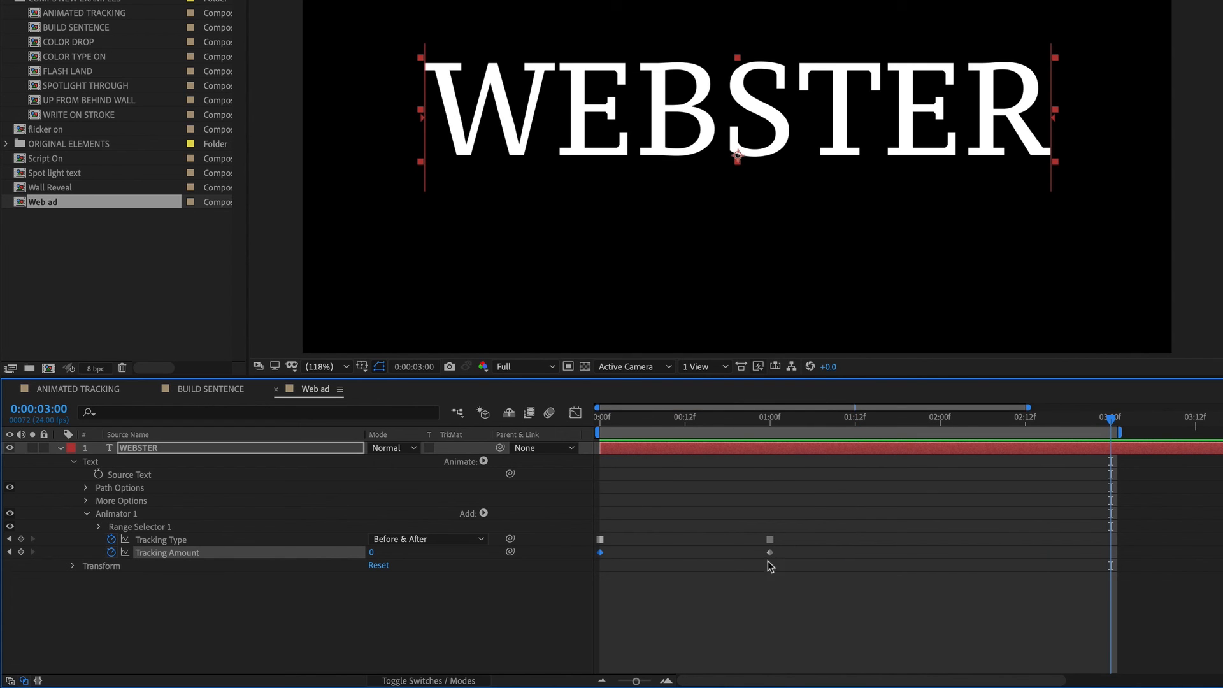
drag(763, 416, 571, 430)
key(space)
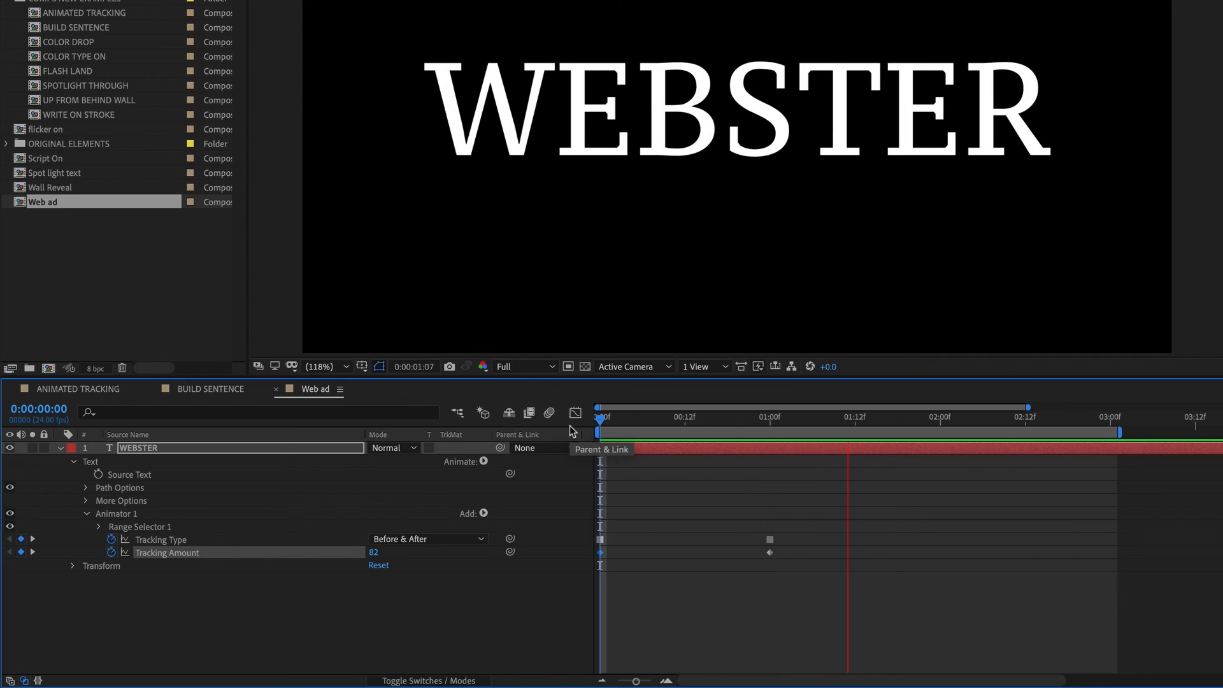
key(space)
Apply Easy Ease In to the Tracking Amount keyframe at 1 second, and preview the animation
click(769, 552)
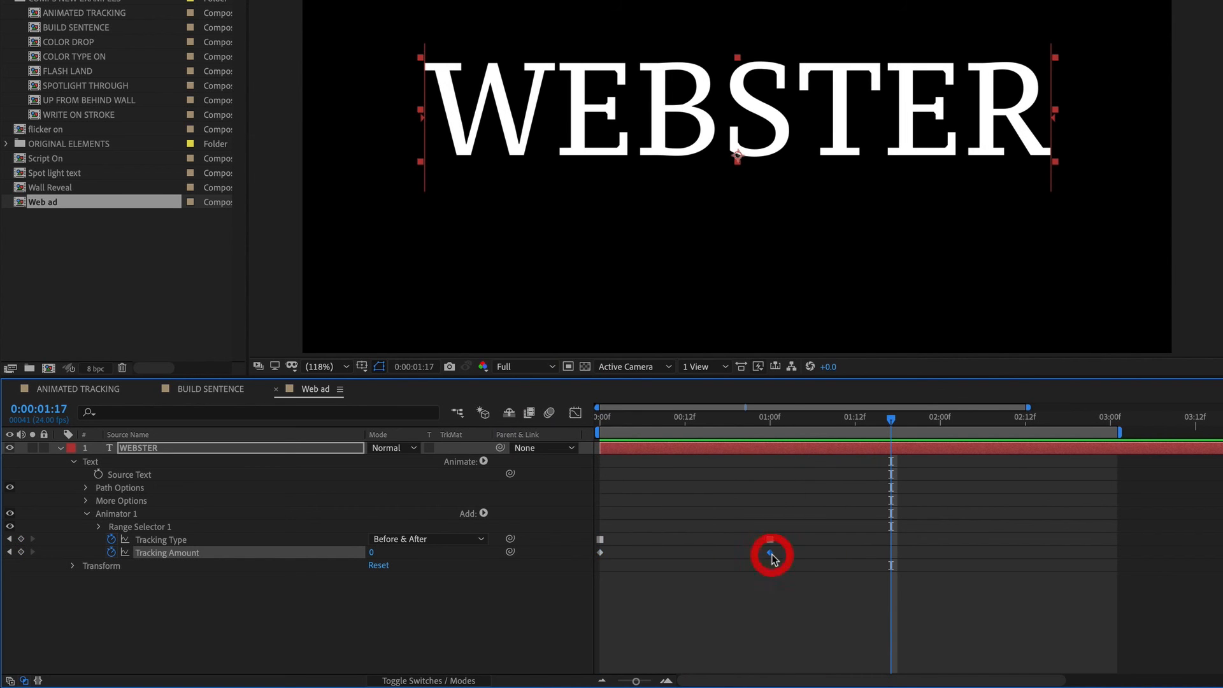
key(ctrl)
ctrl+click(771, 555)
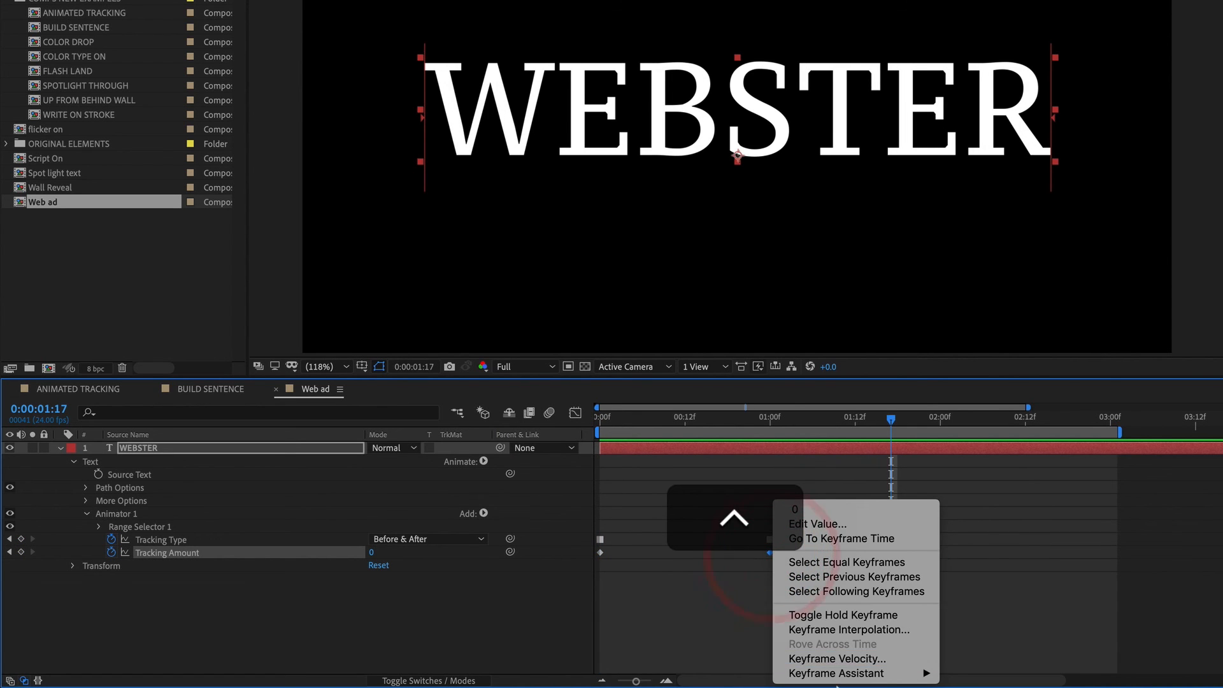
mouse_move(846, 675)
click(997, 600)
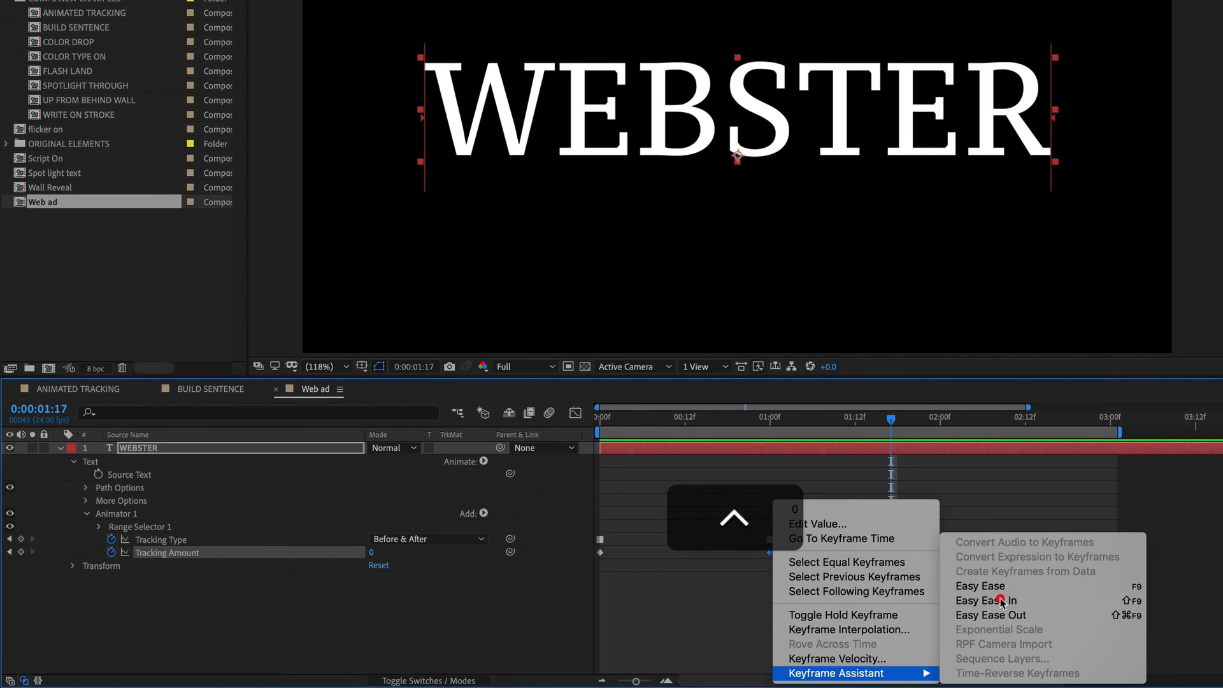
click(734, 421)
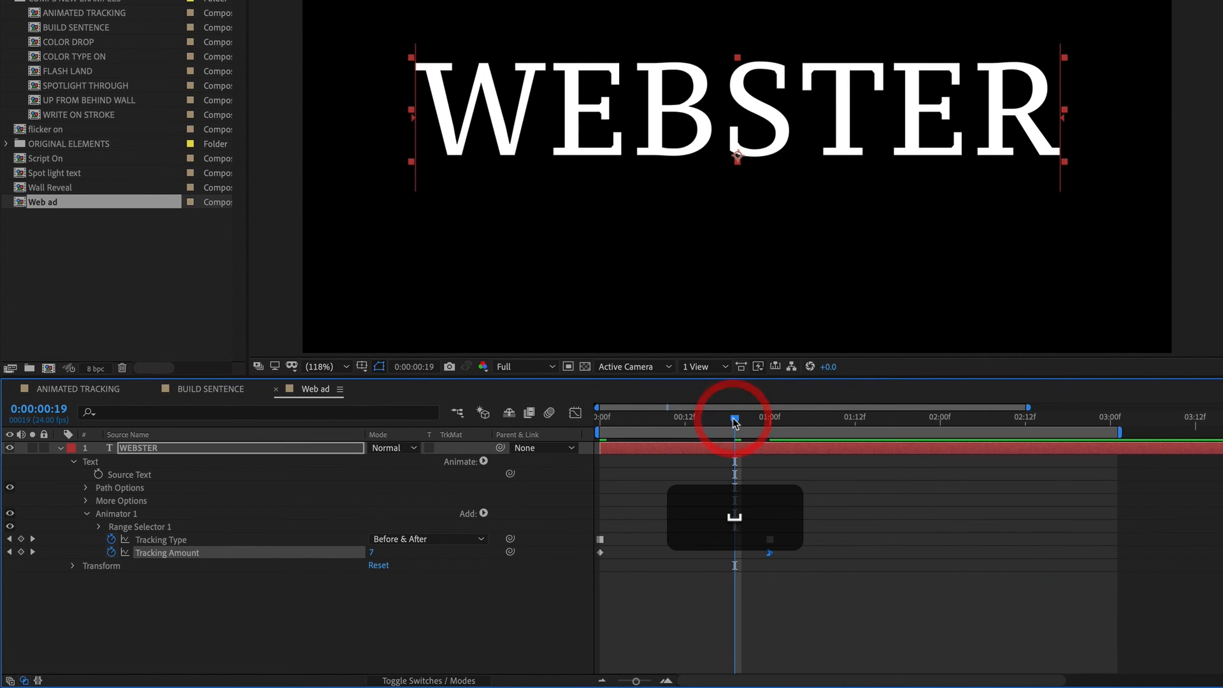
drag(734, 421, 649, 422)
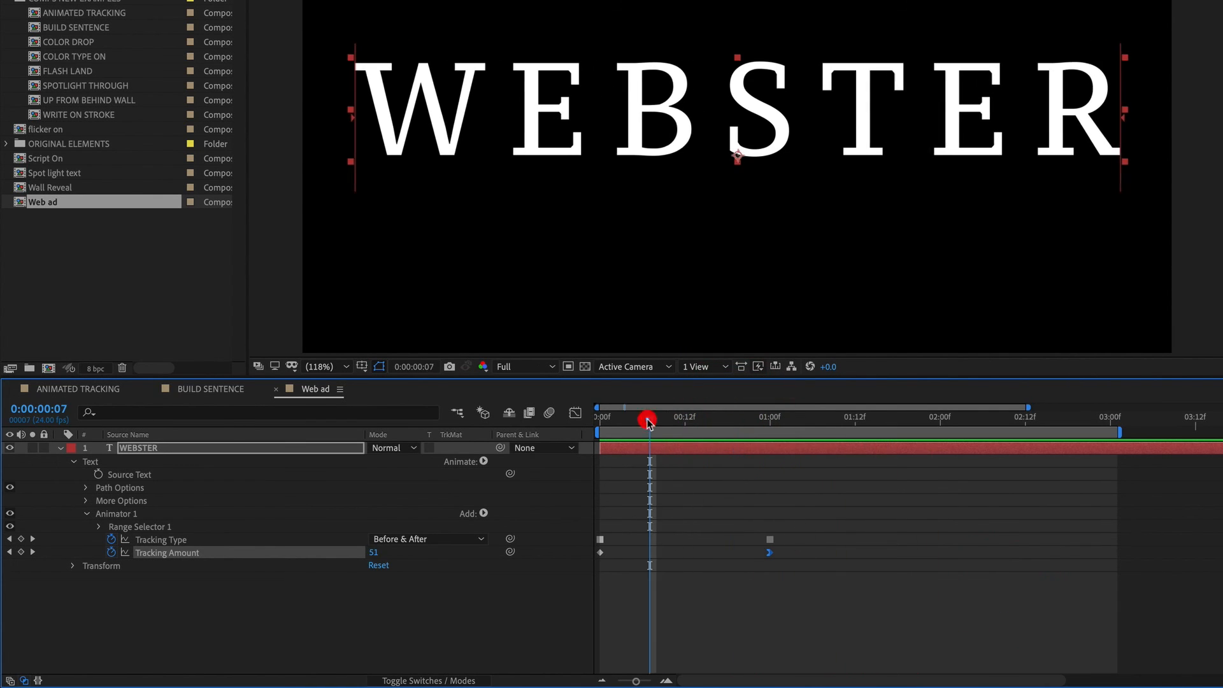
key(space)
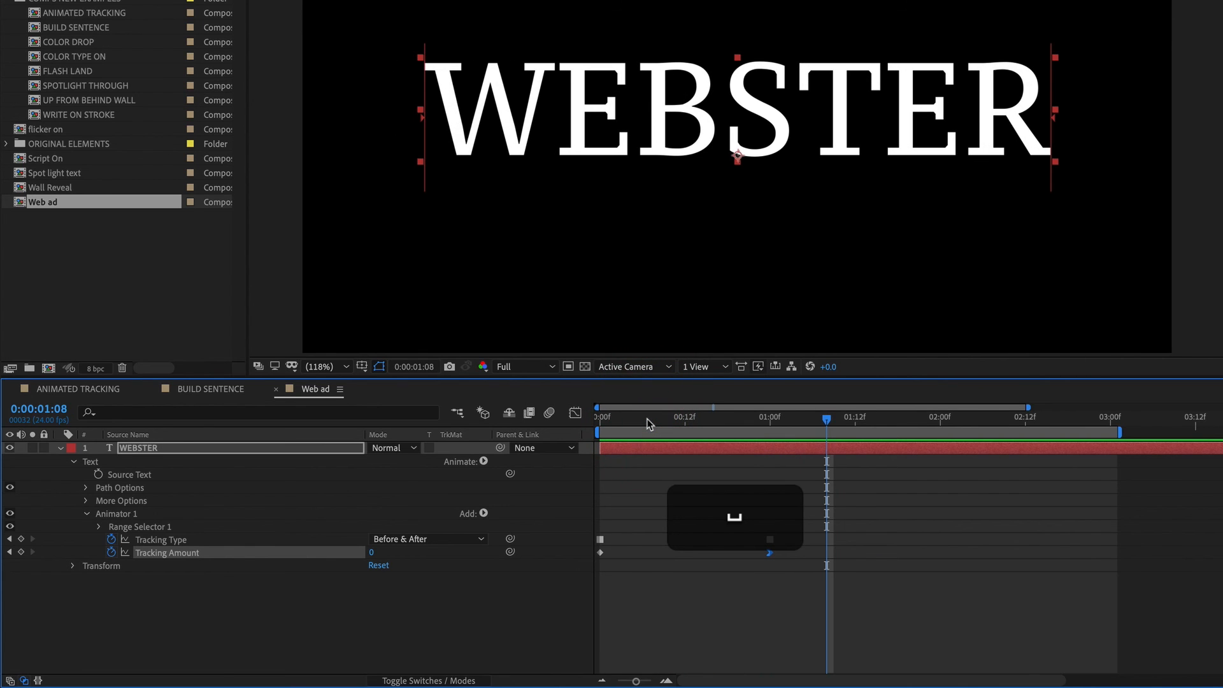
Keyframe the WEBSTER layer's Opacity at 100% at the 1-second mark
mouse_move(777, 421)
mouse_down()
mouse_move(724, 420)
mouse_move(768, 422)
mouse_up()
click(769, 420)
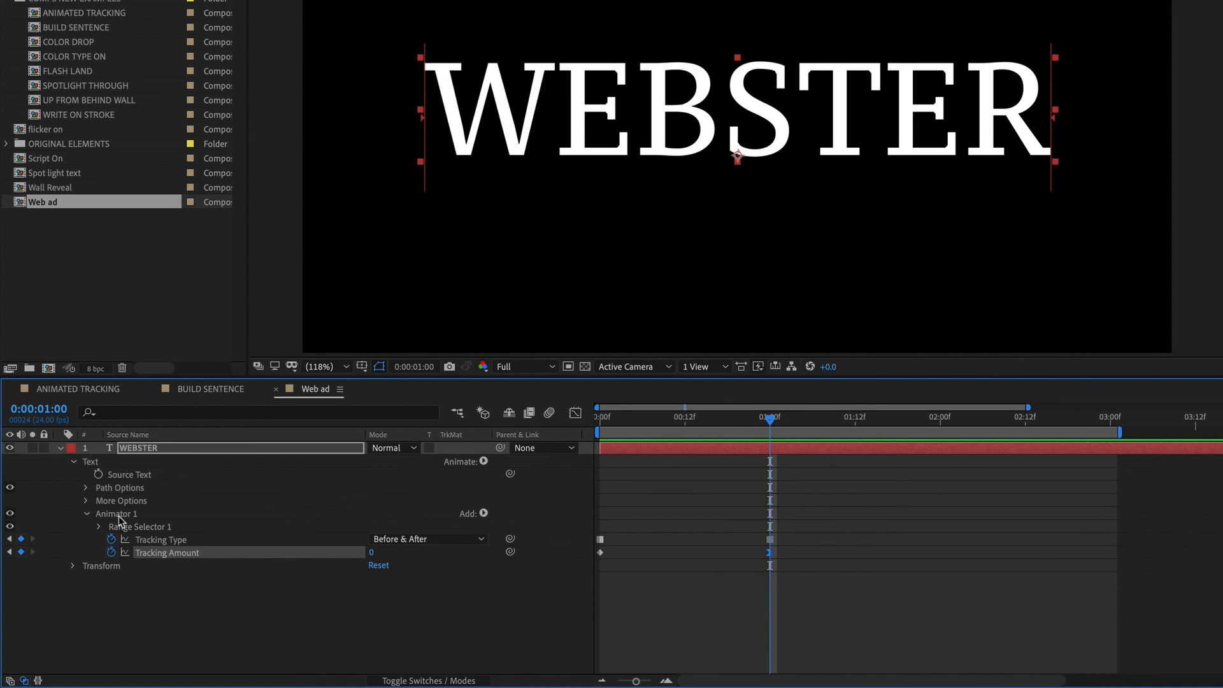
click(73, 566)
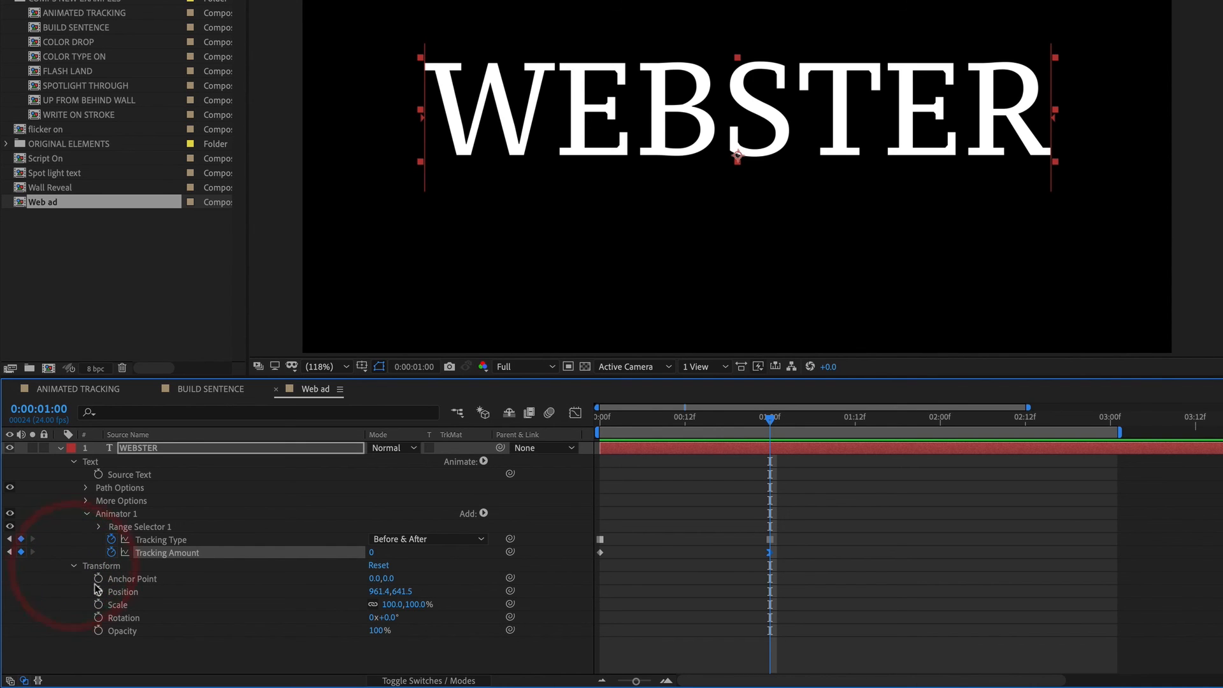
click(113, 632)
click(98, 630)
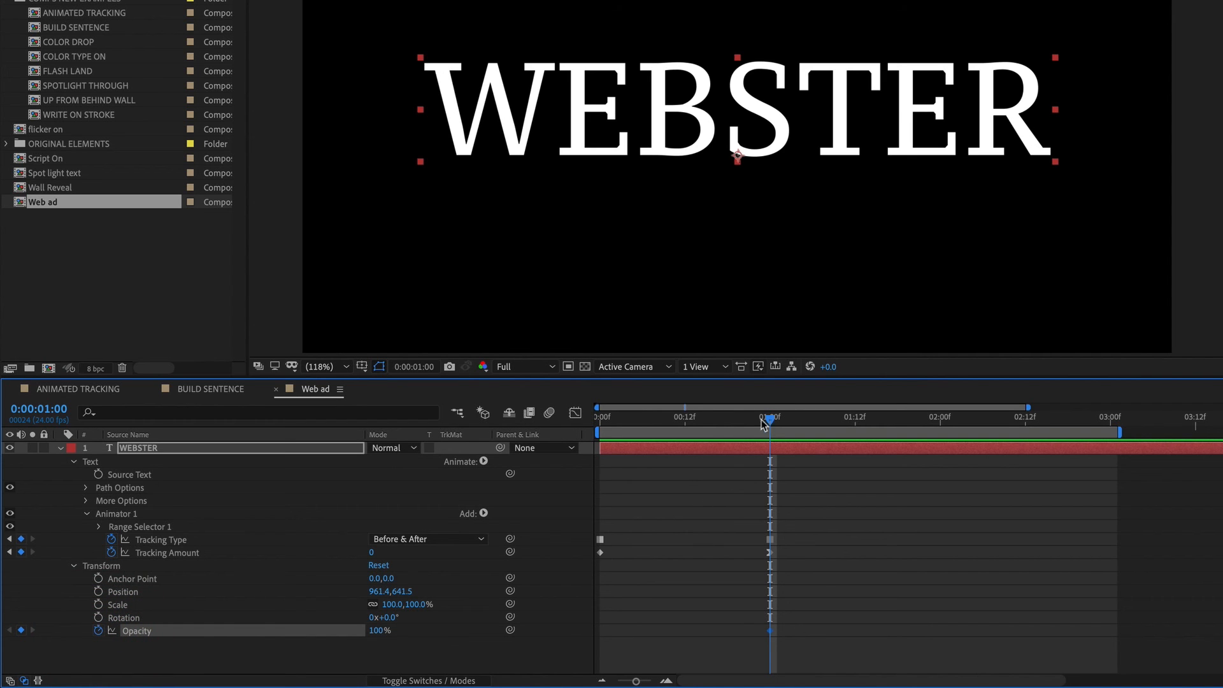
Add an Opacity keyframe of 0% at 0 seconds, and preview the fade-in
drag(762, 424, 547, 439)
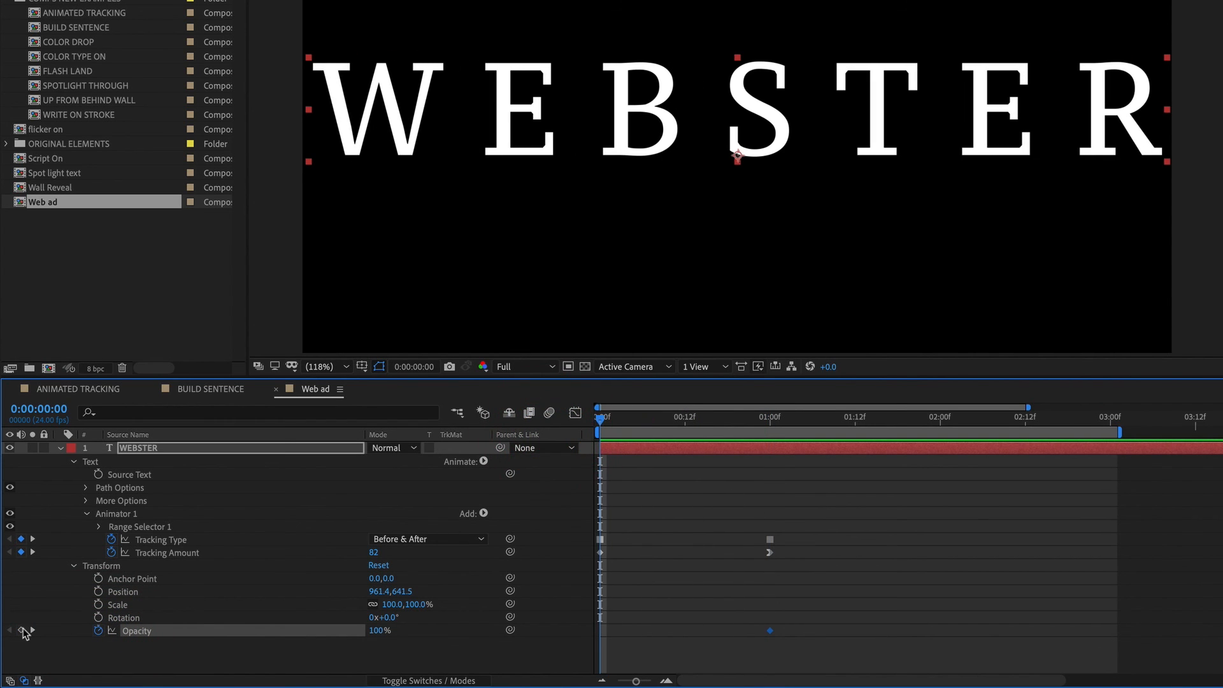
drag(379, 630, 140, 664)
drag(692, 414, 541, 399)
key(space)
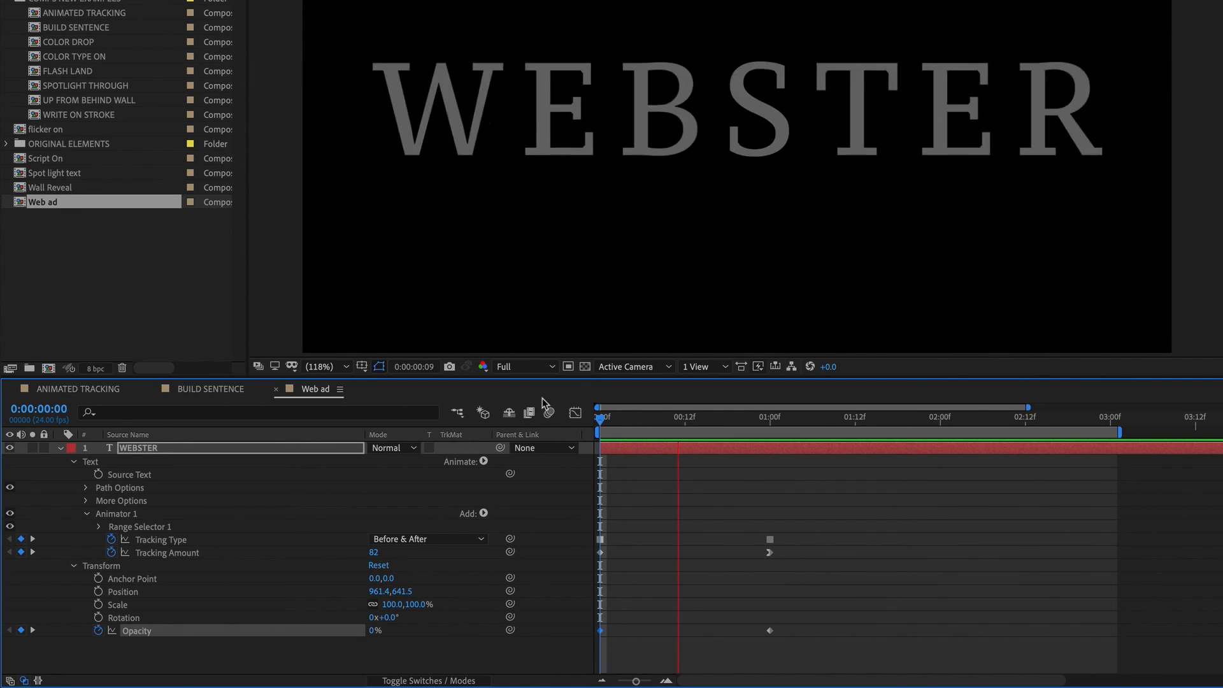
key(space)
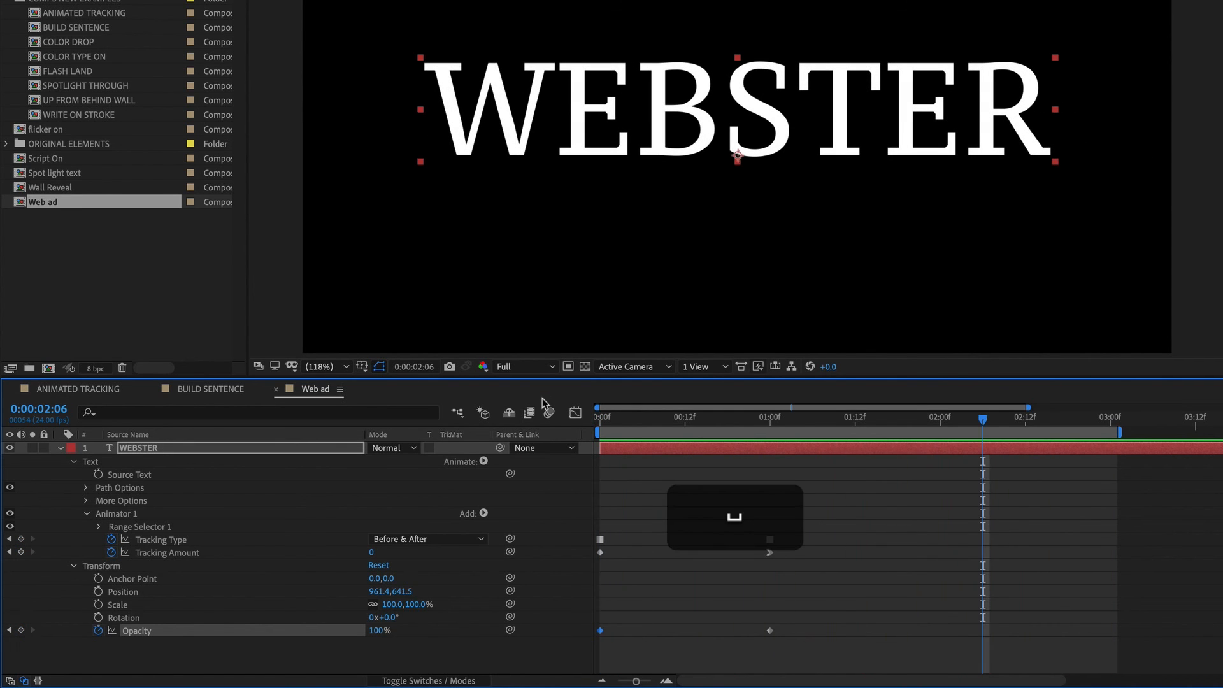
Keyframe the WEBSTER layer's Scale at 100% at 1 second and 119% at 0 seconds, and preview the animation
drag(777, 419, 769, 419)
click(770, 419)
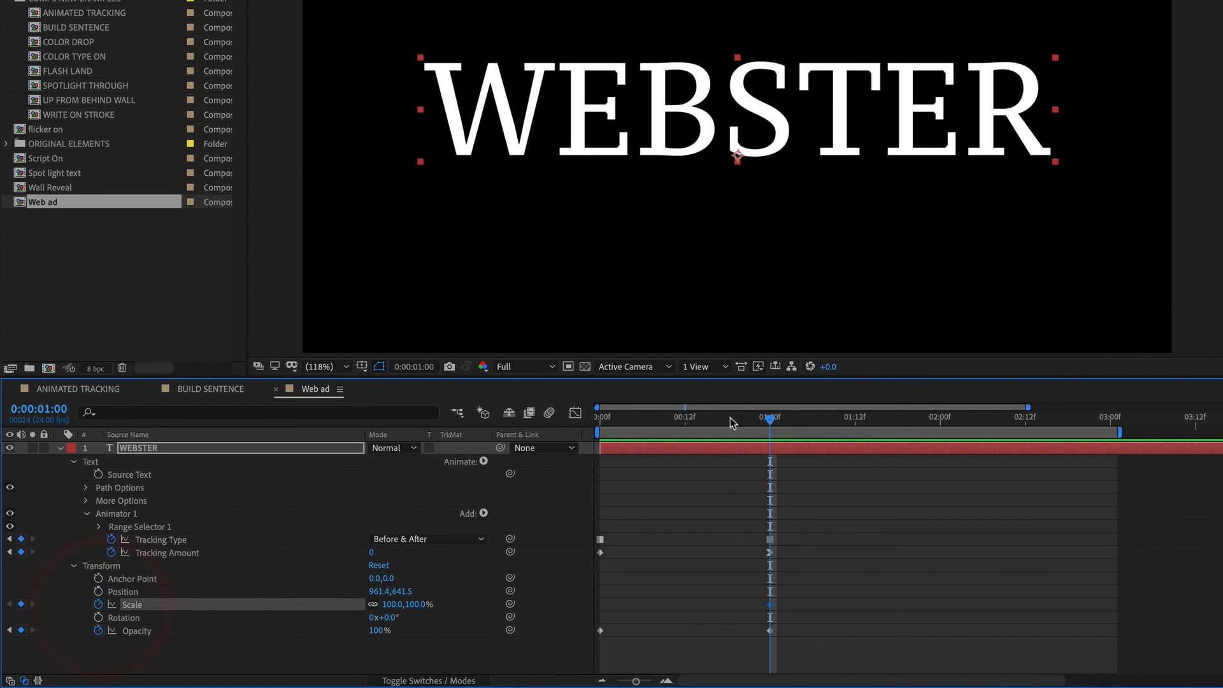
drag(753, 419, 544, 420)
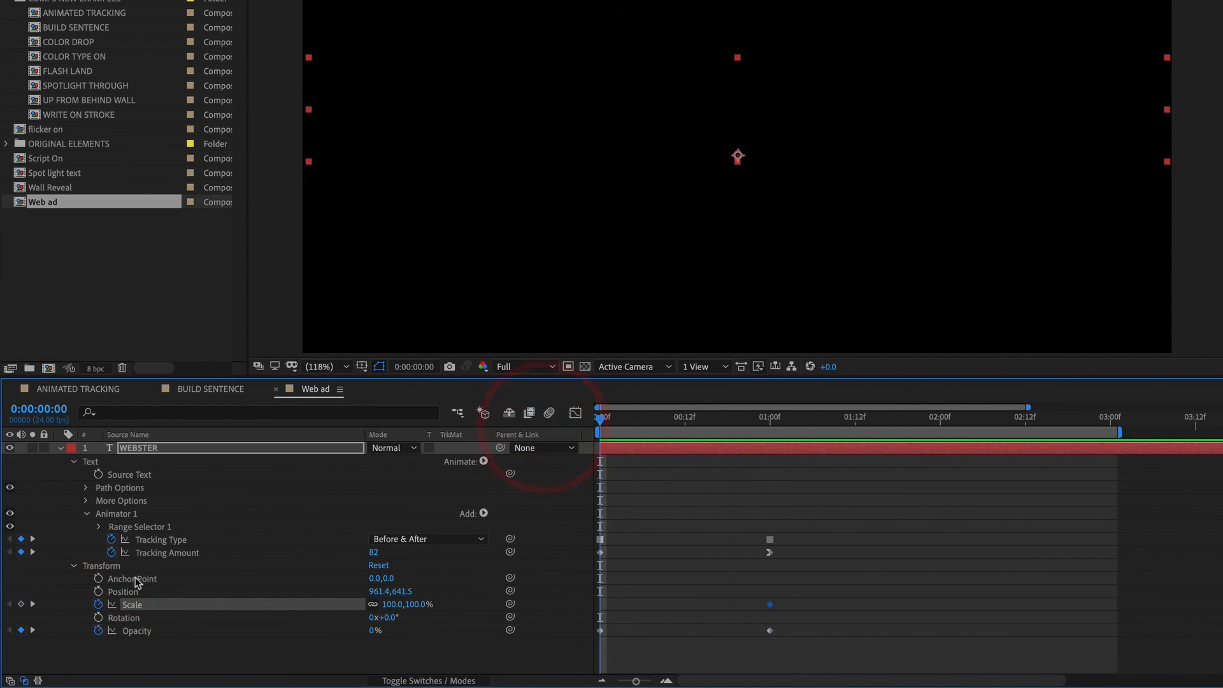
click(20, 603)
click(700, 417)
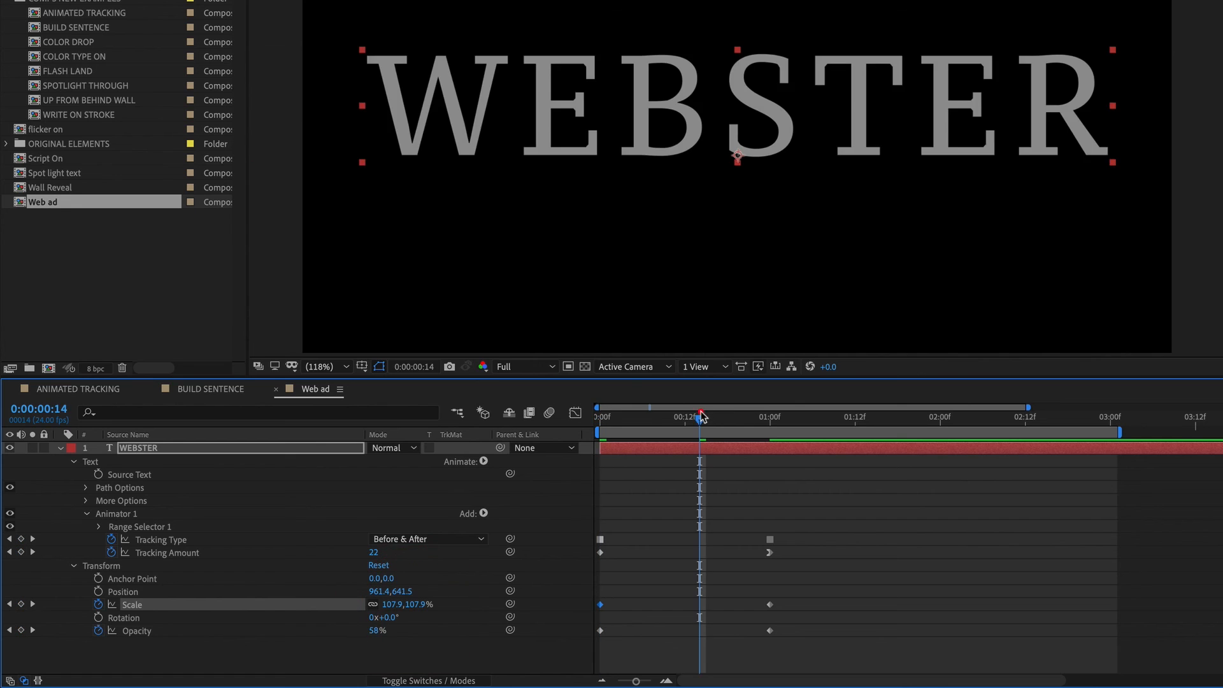
drag(700, 415, 526, 401)
key(space)
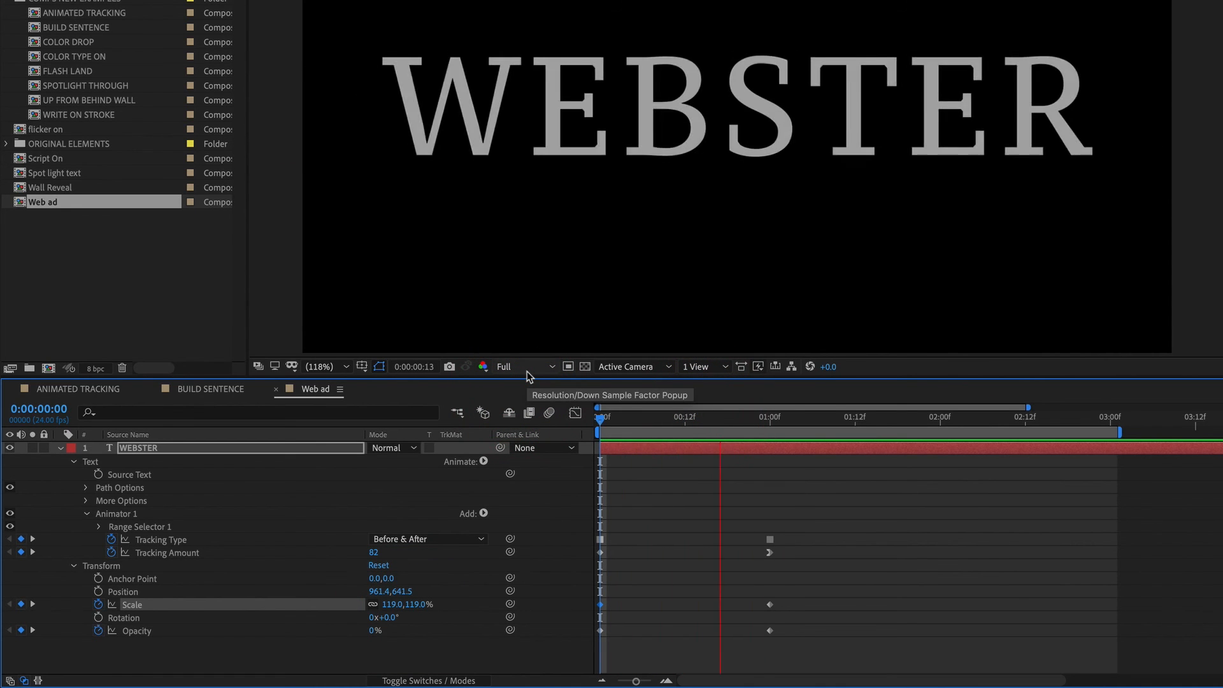
key(space)
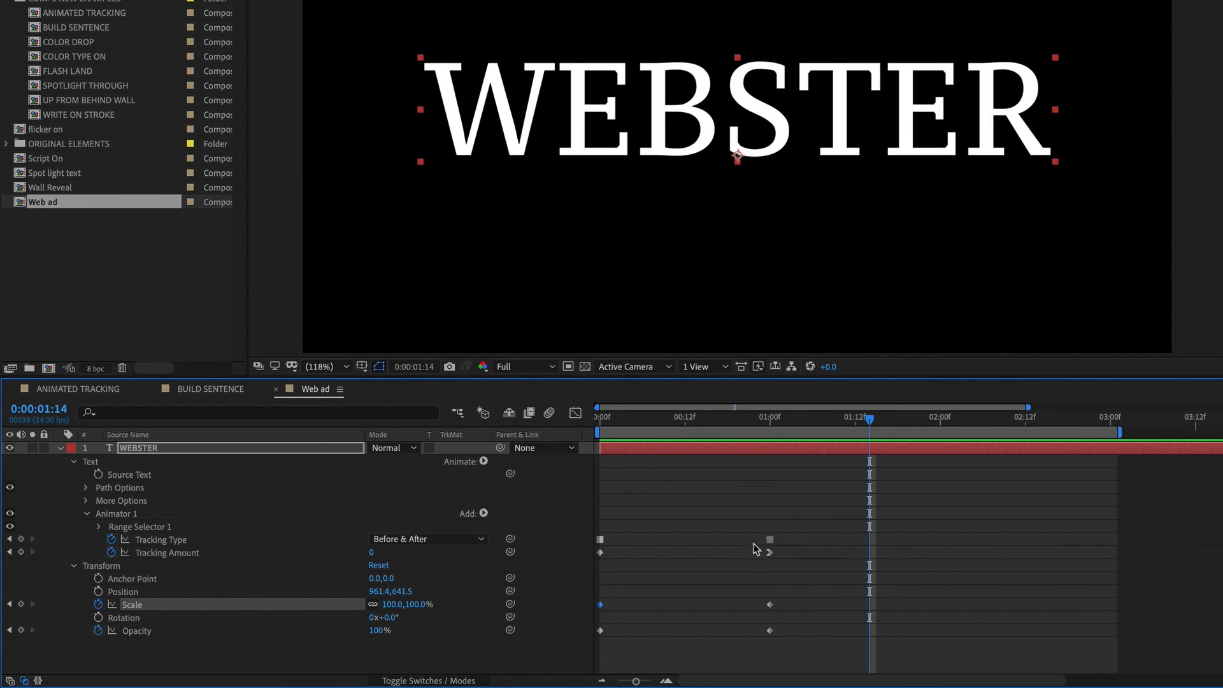
Apply Easy Ease In to the Scale keyframe at 1 second, and preview the animation
ctrl+click(771, 605)
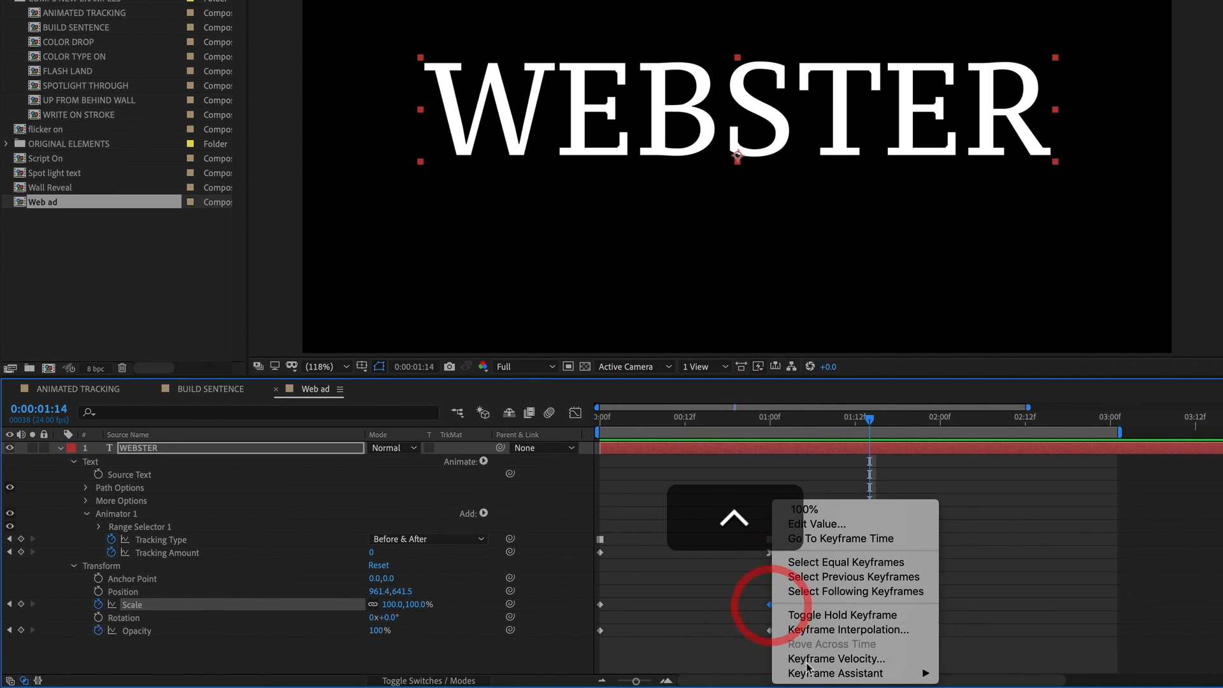
mouse_move(821, 676)
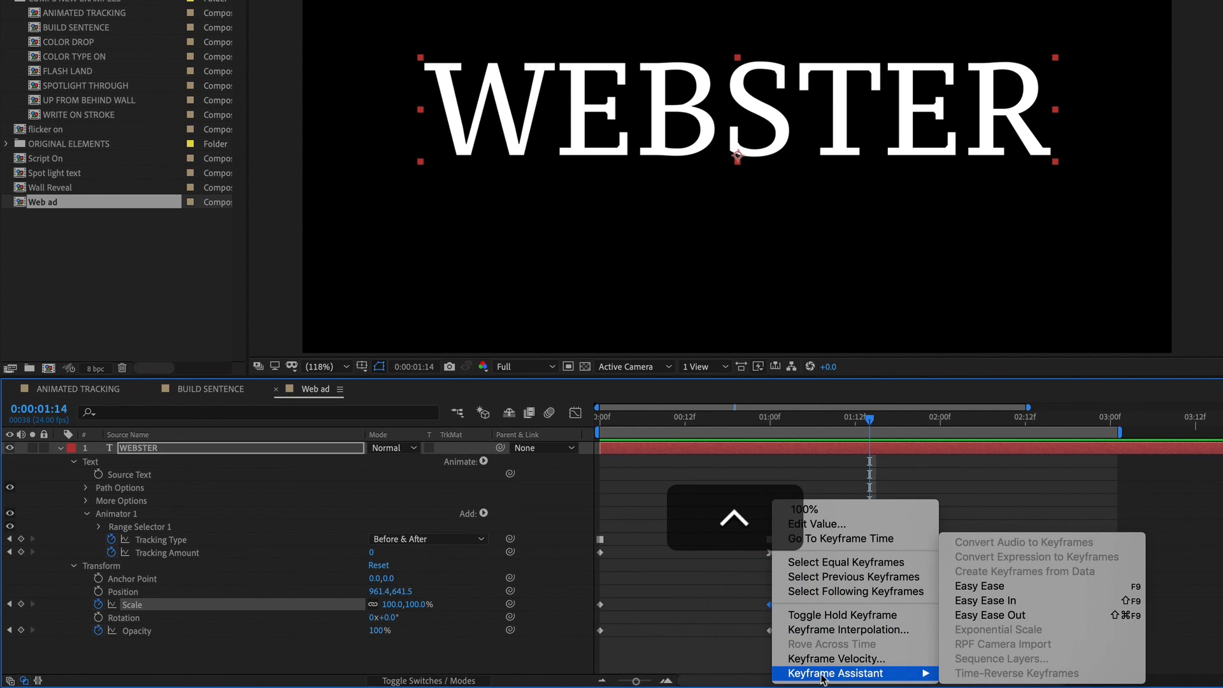
click(993, 600)
drag(790, 417, 500, 435)
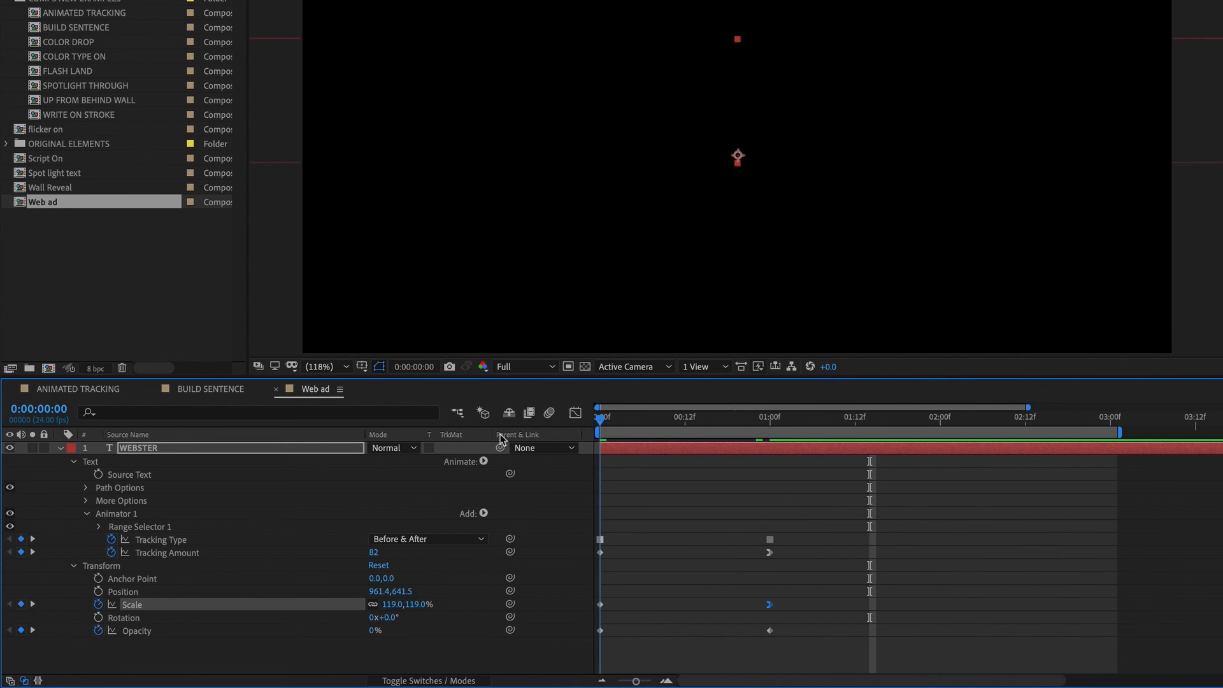
key(space)
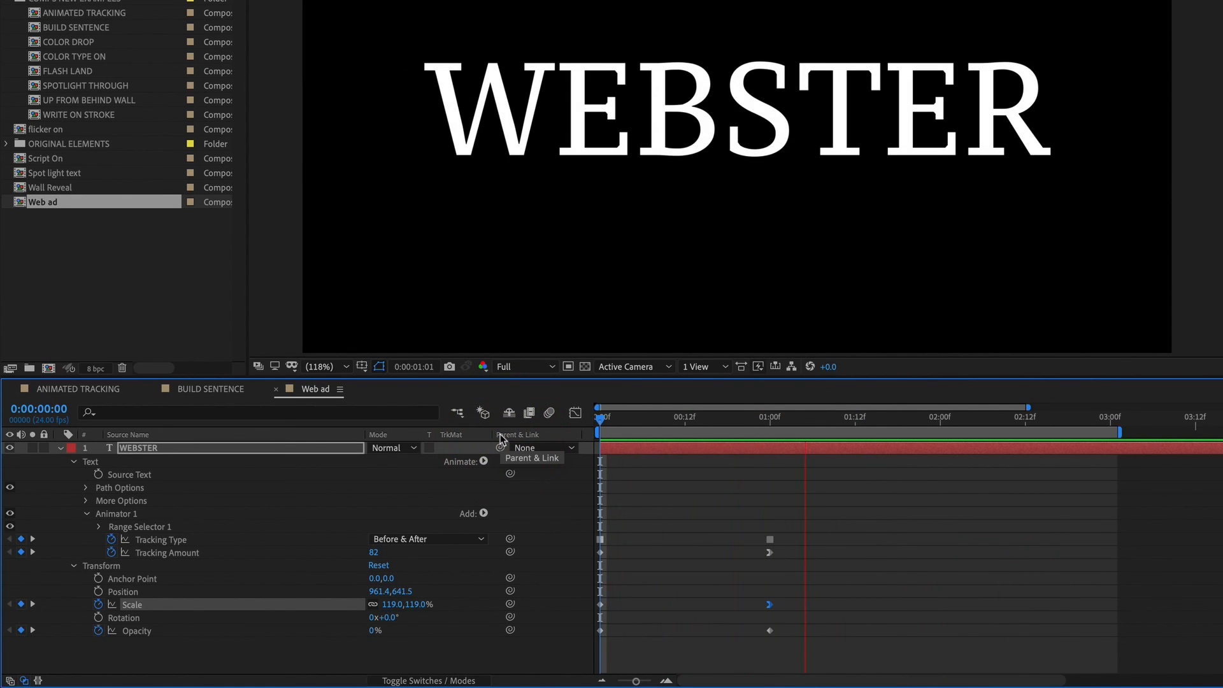
key(space)
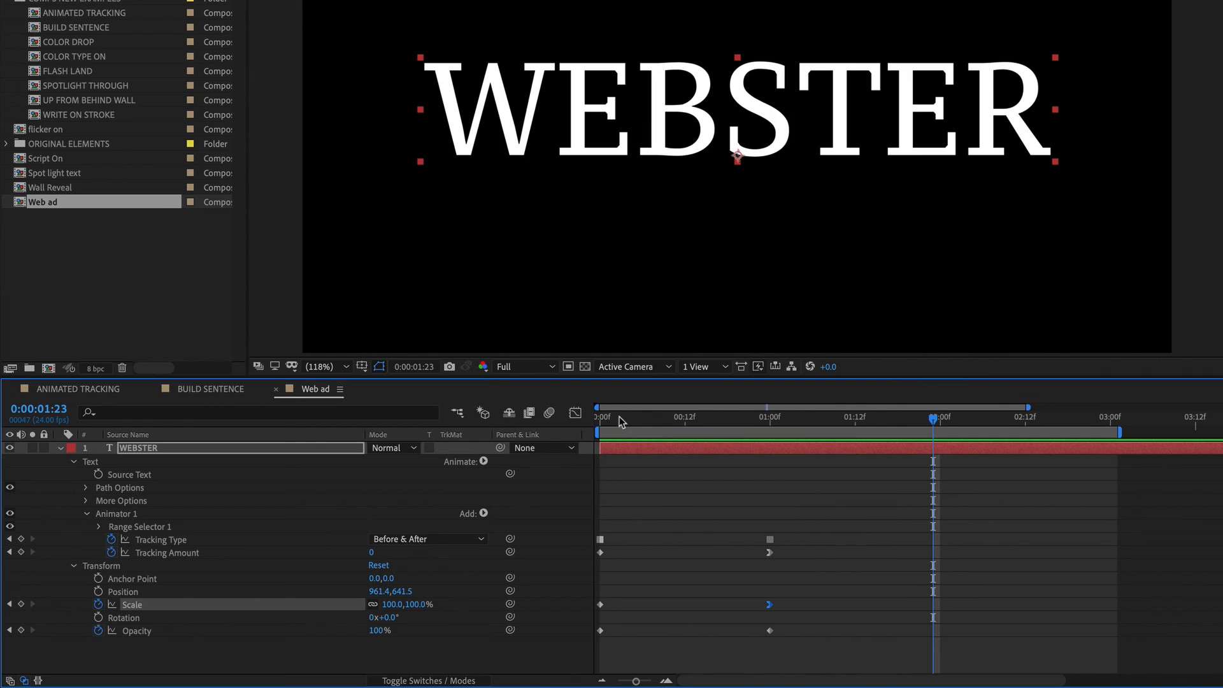
Return to 0 seconds, collapse the WEBSTER layer's properties, and duplicate the layer
drag(619, 419, 541, 427)
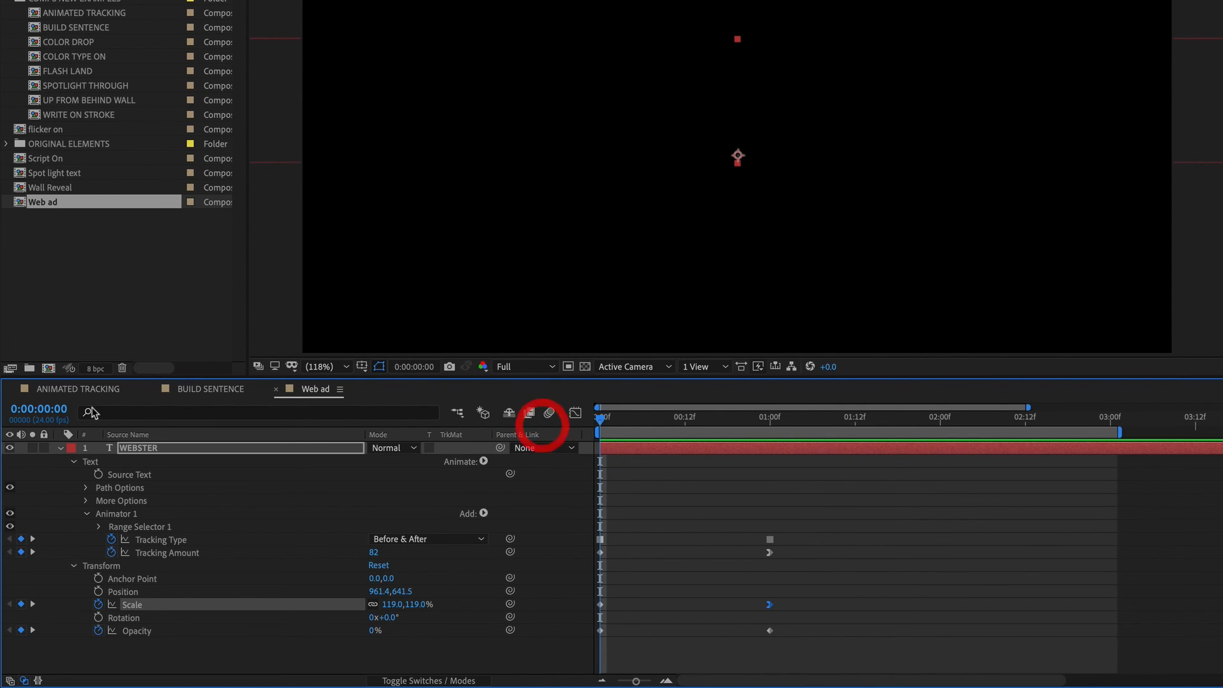
click(61, 449)
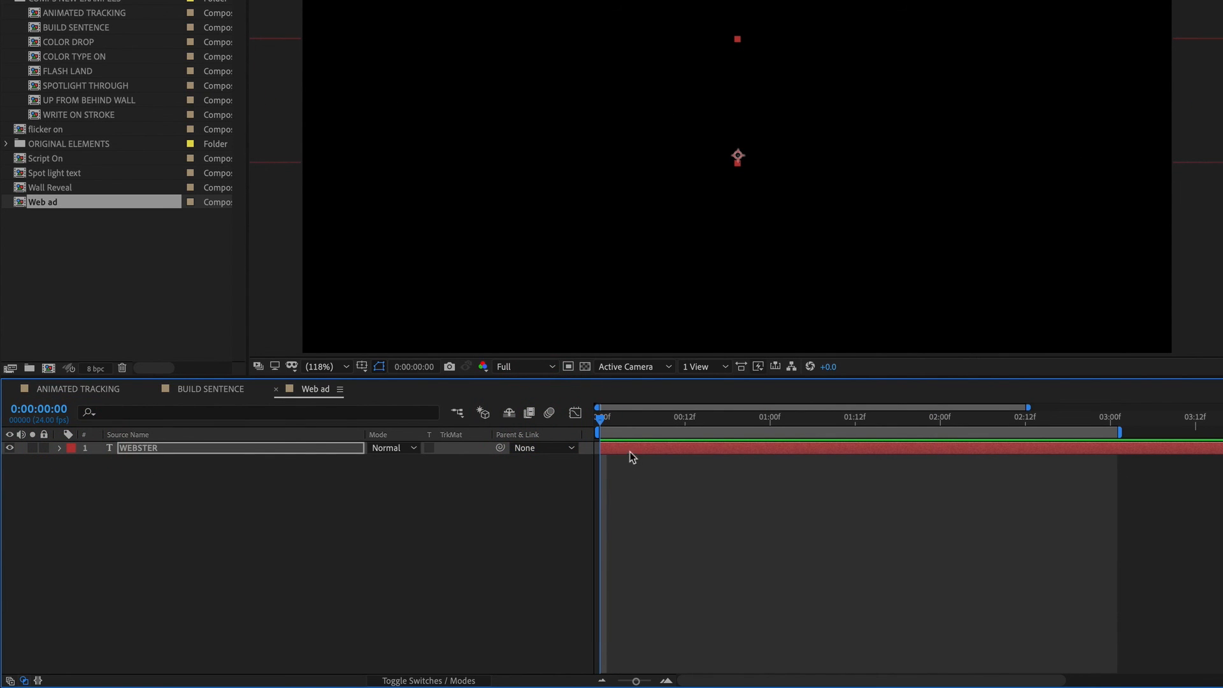
click(452, 559)
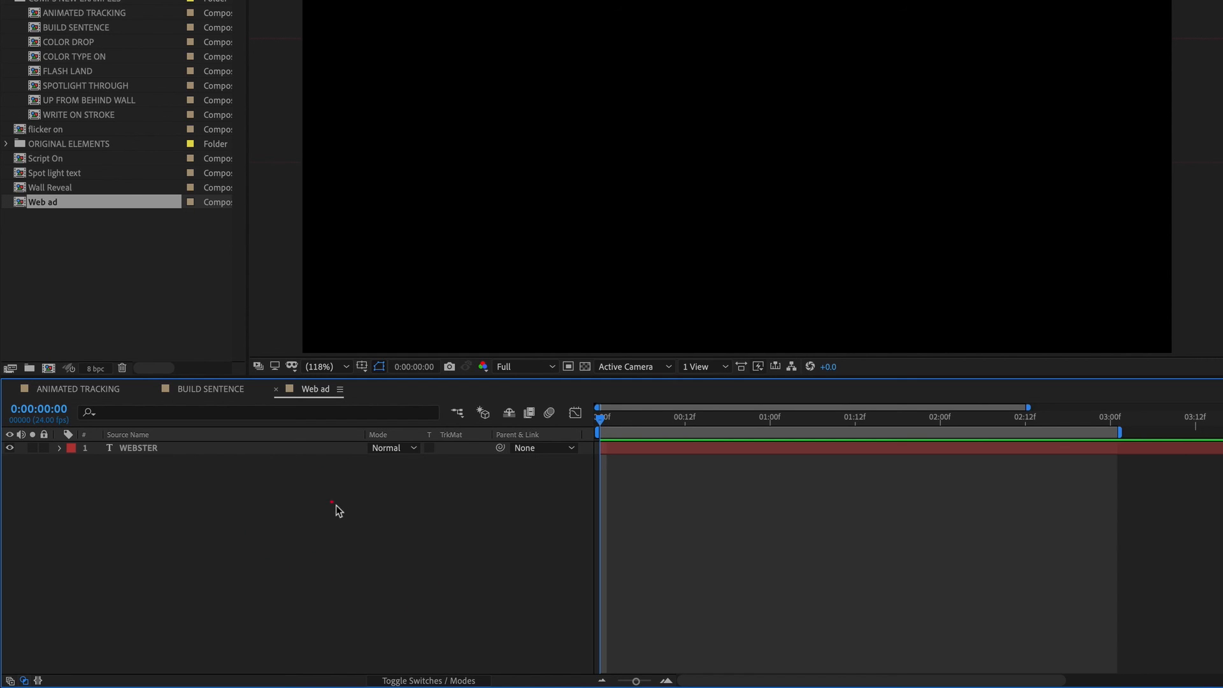
click(286, 505)
click(274, 449)
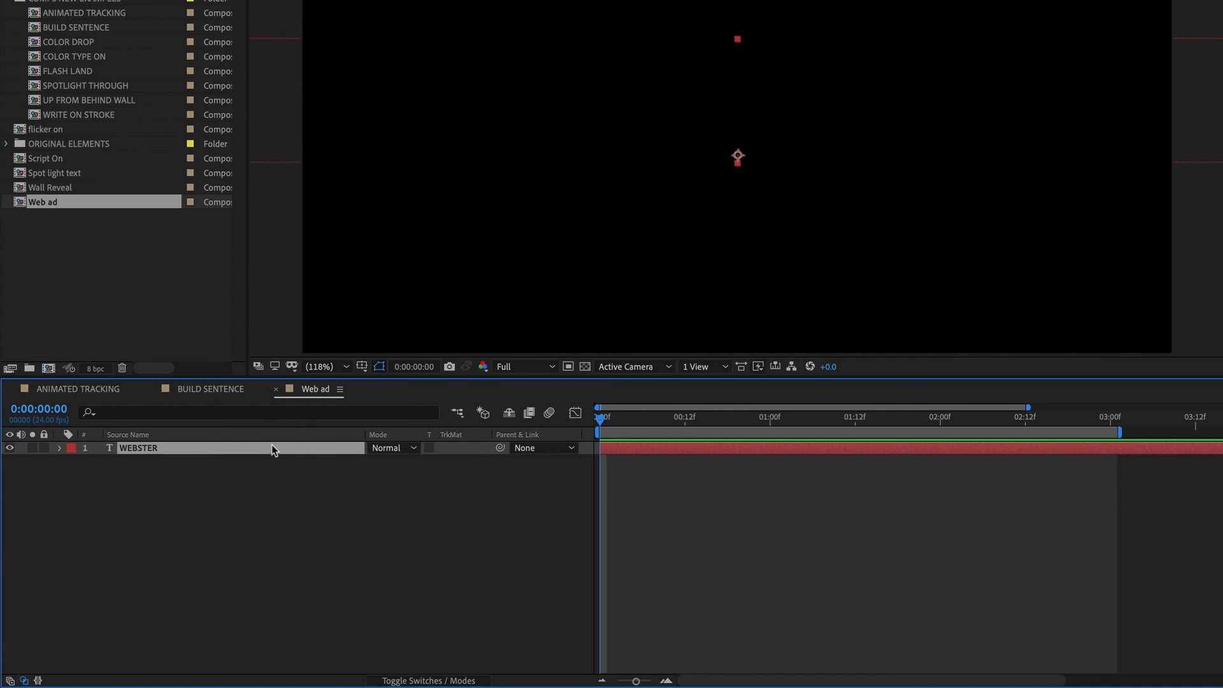
key(ctrl)
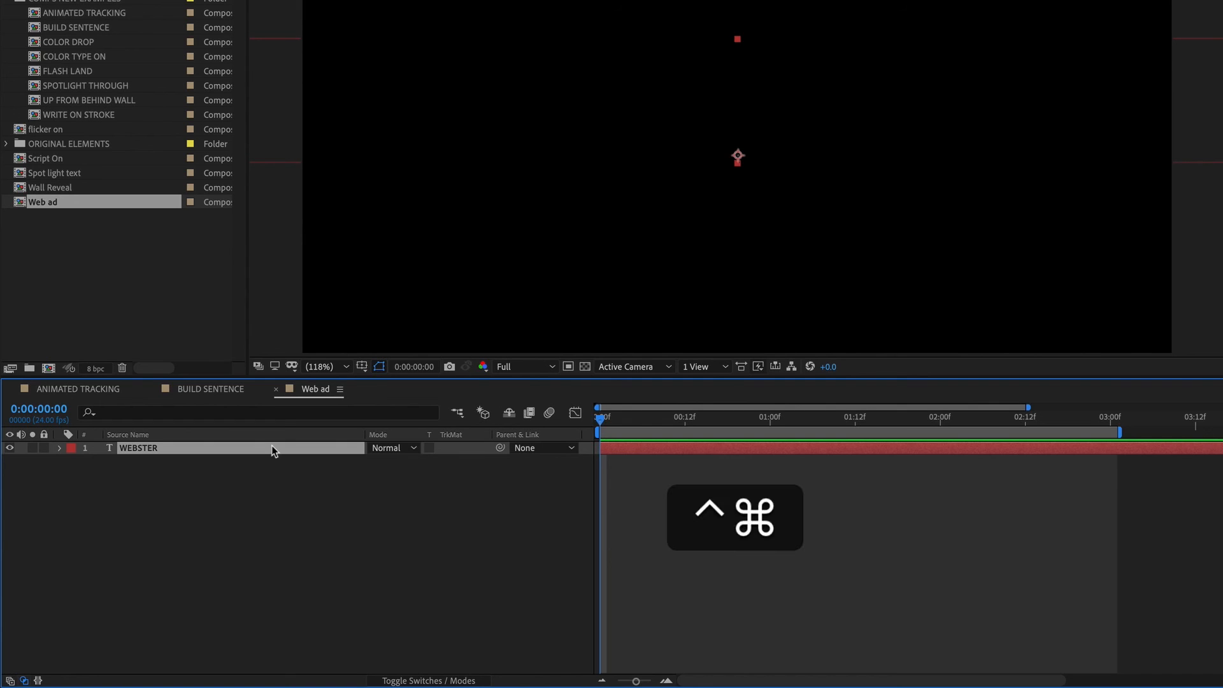
key(super+d)
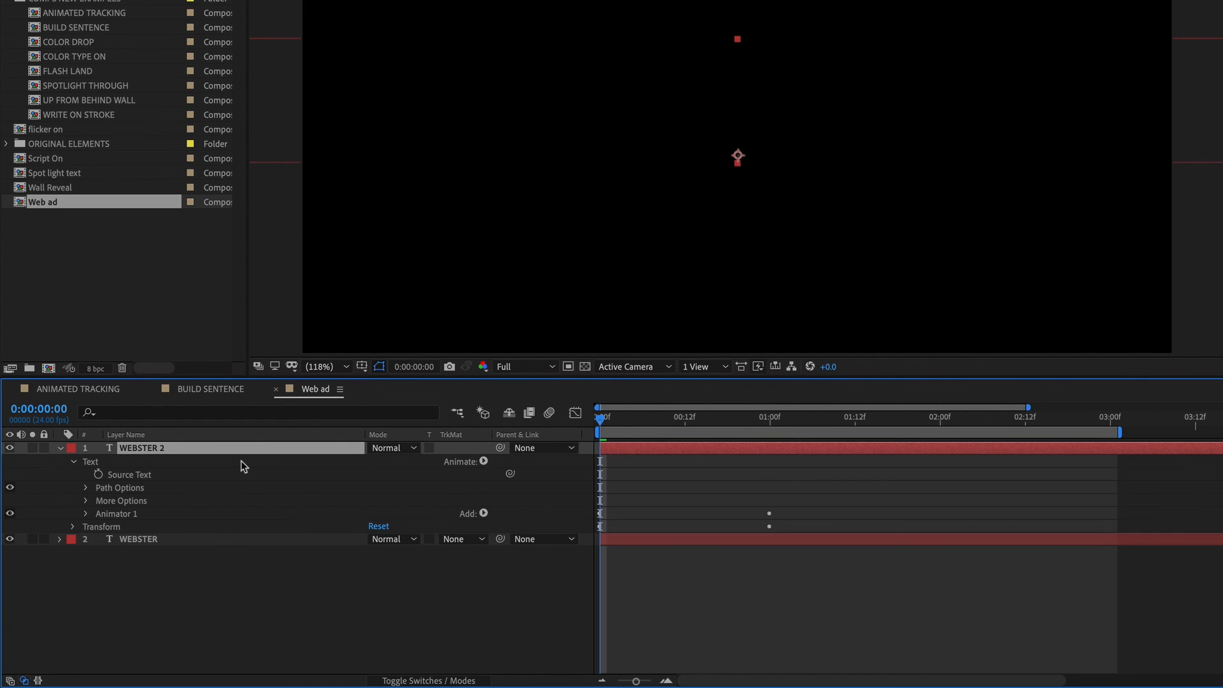
Move to the 1-second mark and delete the tracking animator, Animator 1, from the duplicated WEBSTER 2 layer
click(259, 449)
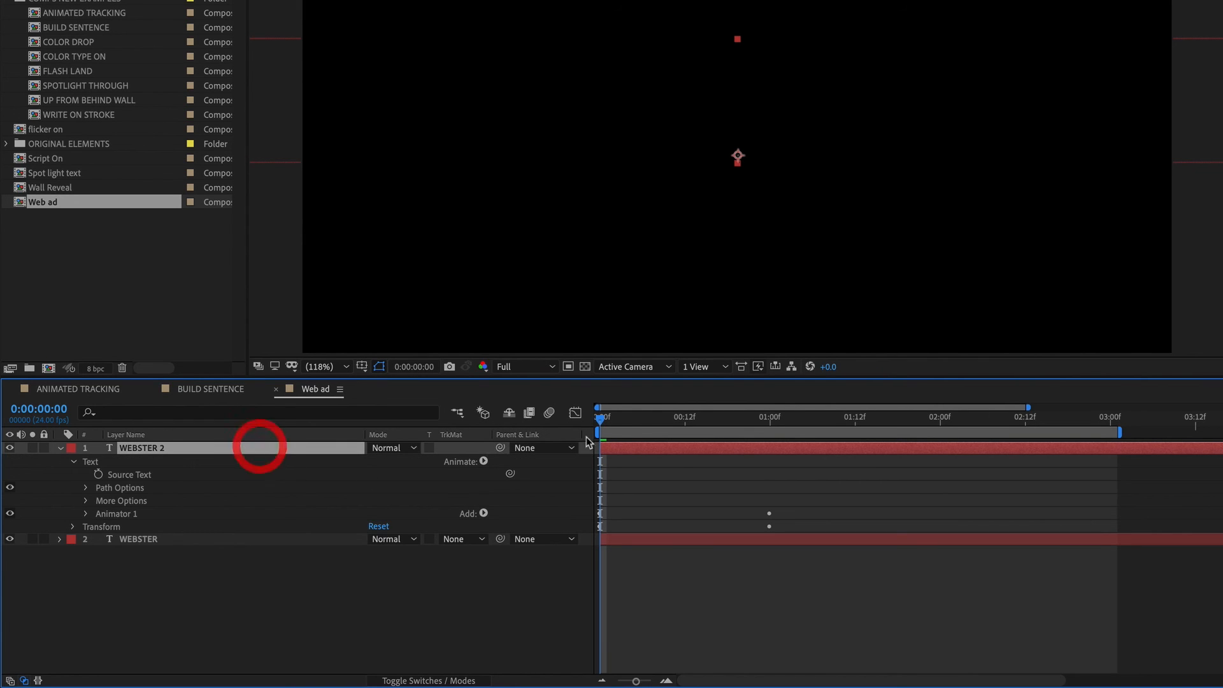
drag(639, 421, 769, 424)
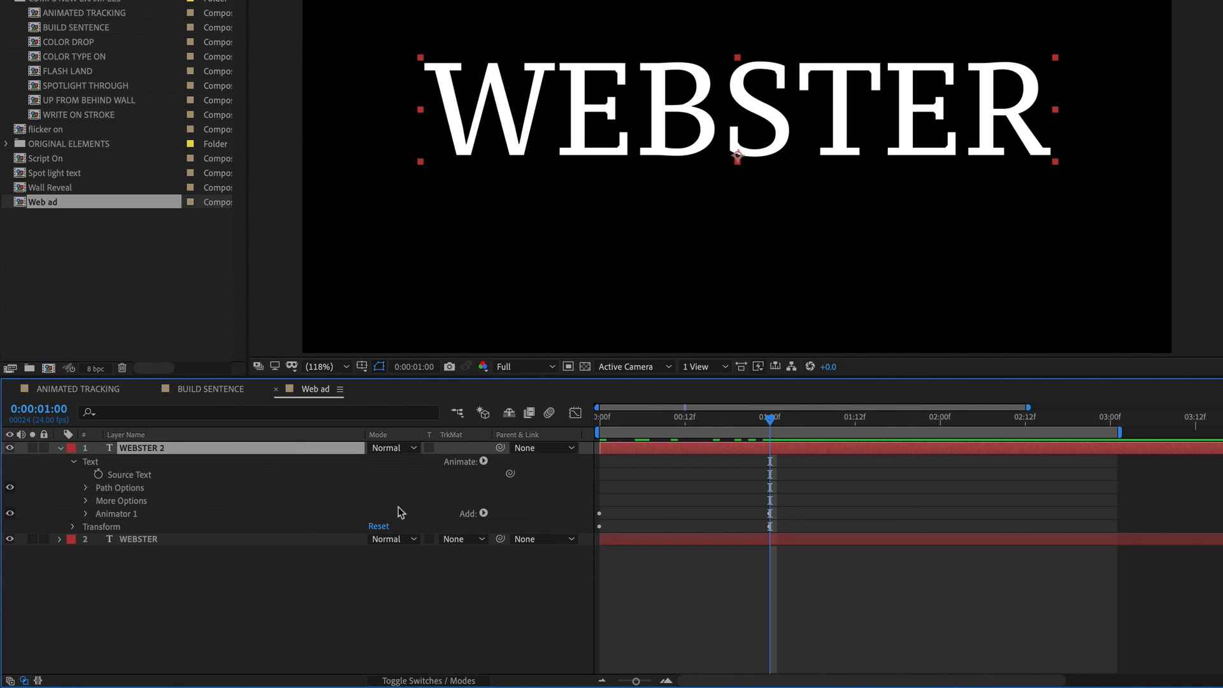
click(125, 514)
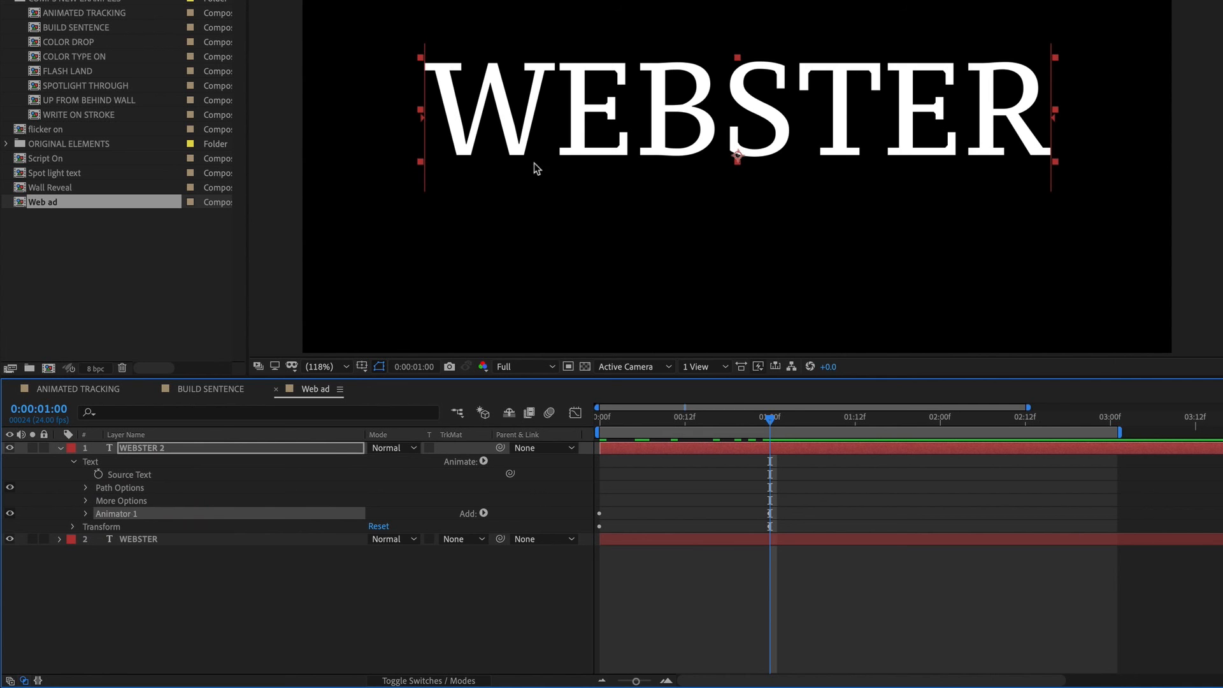
key(BackSpace)
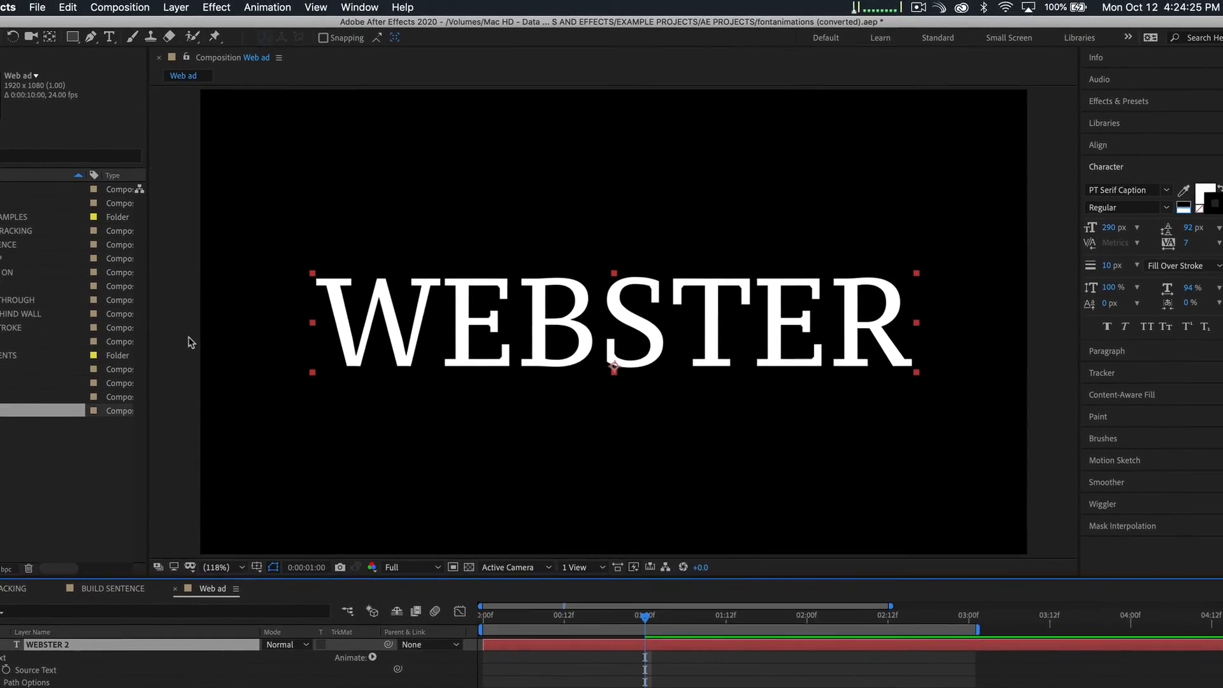
Edit the text of the duplicated WEBSTER 2 layer so that only the letter W remains
click(109, 38)
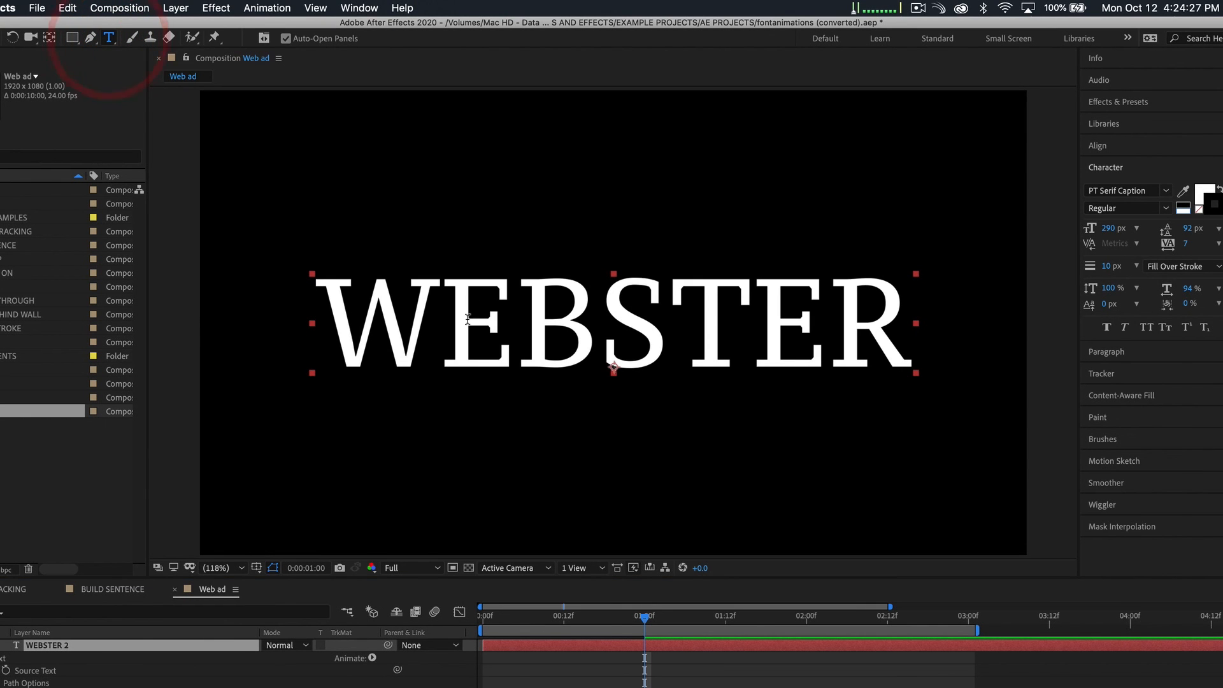
drag(445, 322, 700, 323)
shift+click(949, 322)
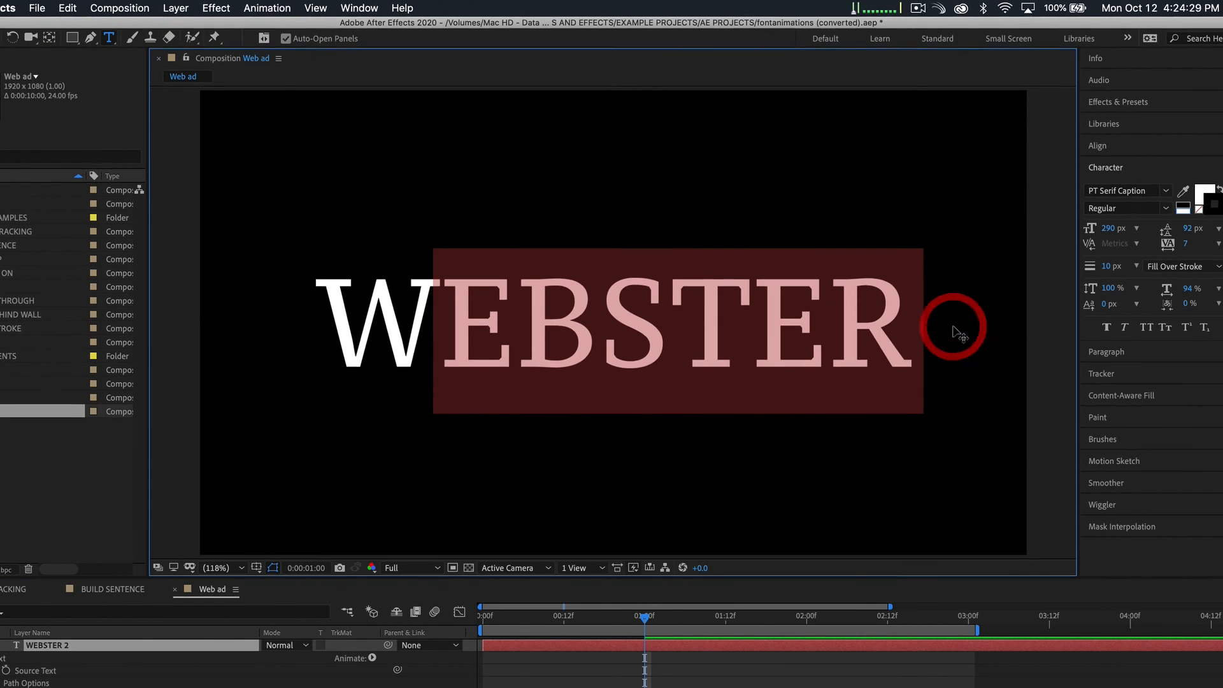
key(BackSpace)
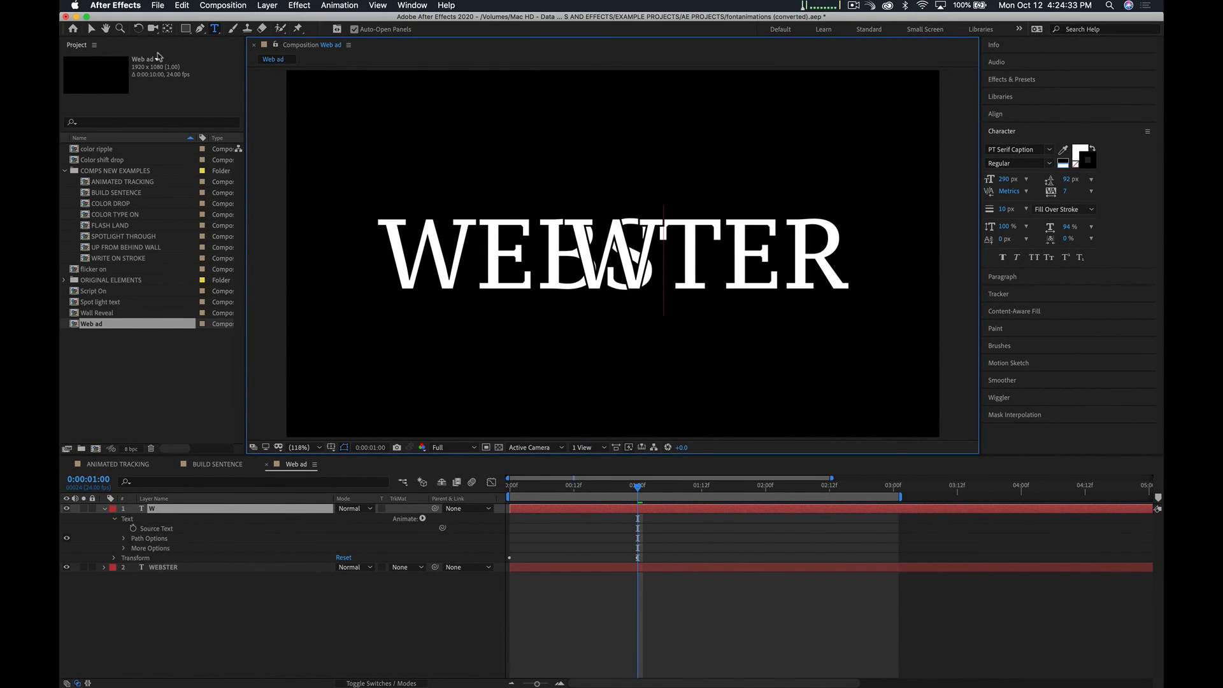
click(90, 28)
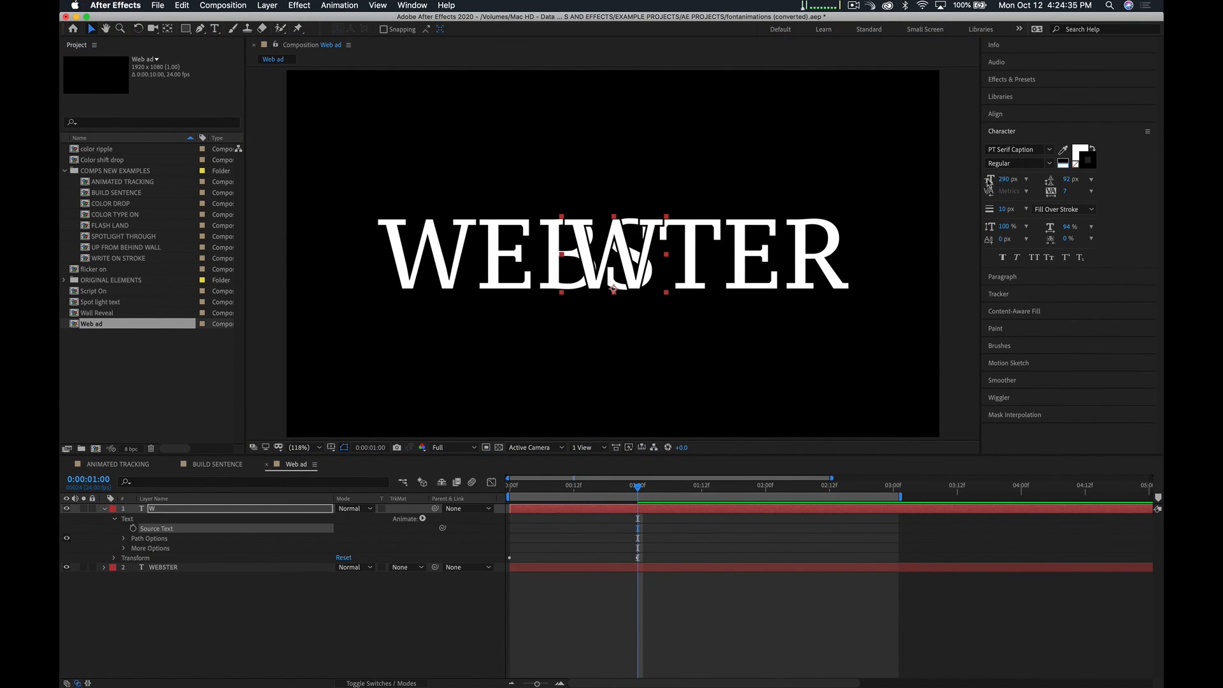
Enlarge the W to a 912 px font size and move it to about 270, 849, overlapping the start of WEBSTER
drag(1004, 183, 1166, 156)
click(646, 127)
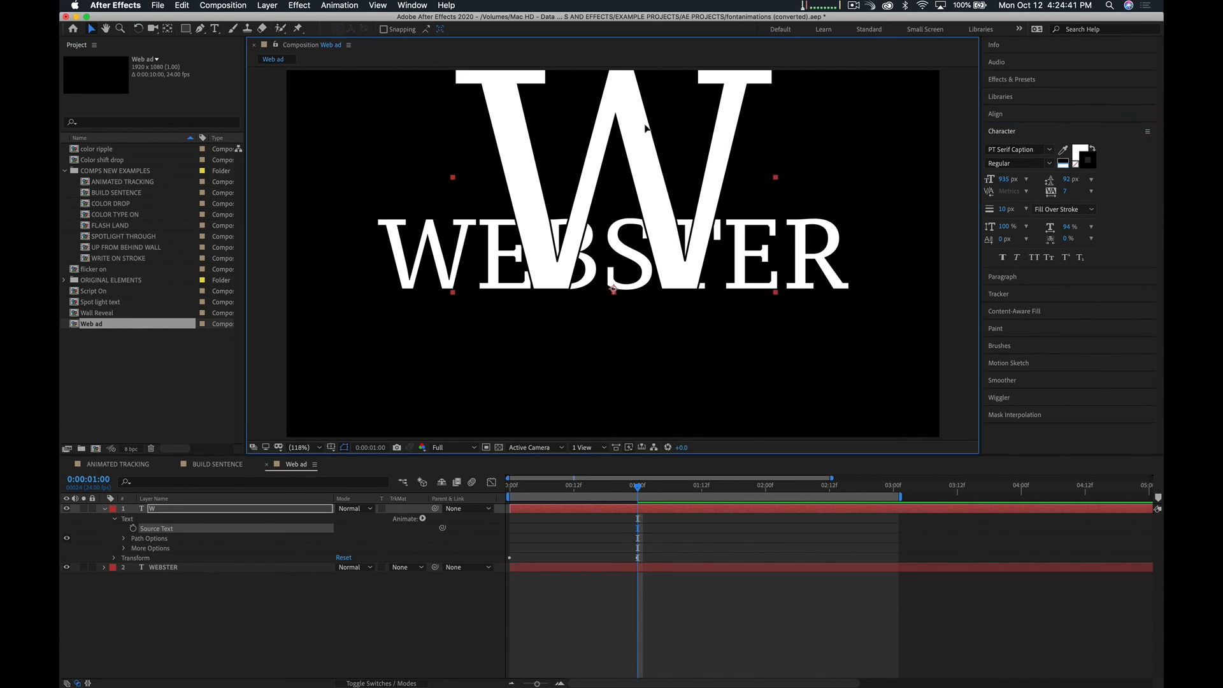
drag(645, 128, 410, 198)
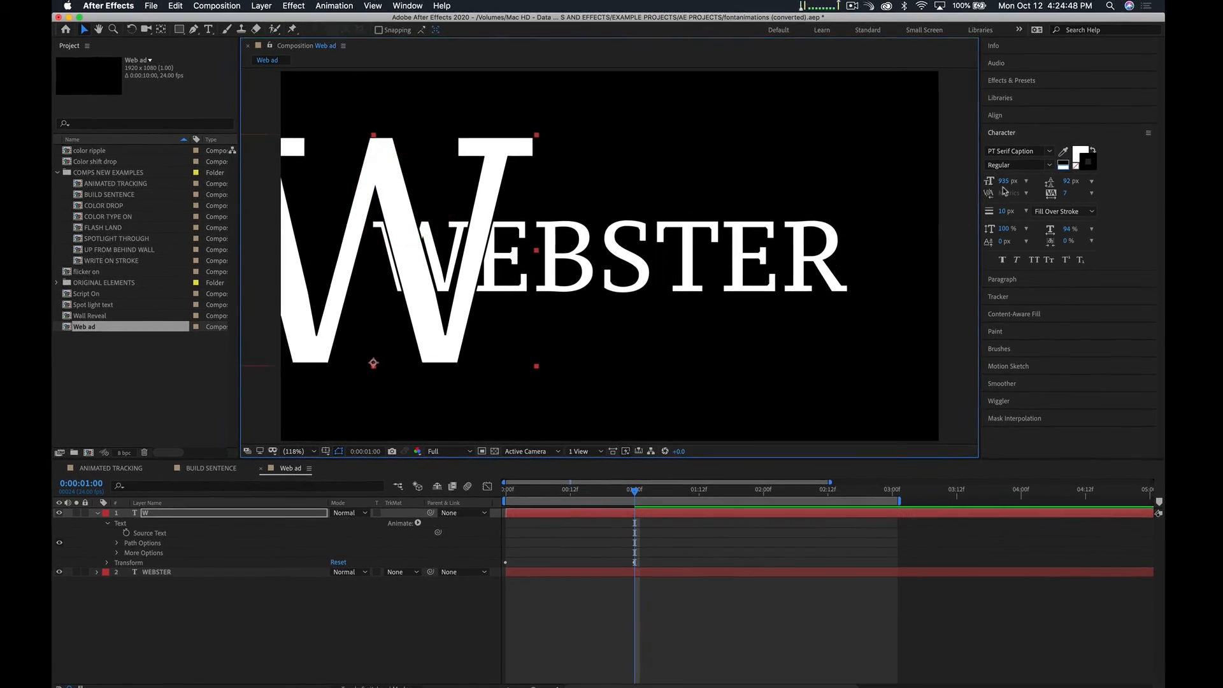
drag(1004, 180, 990, 179)
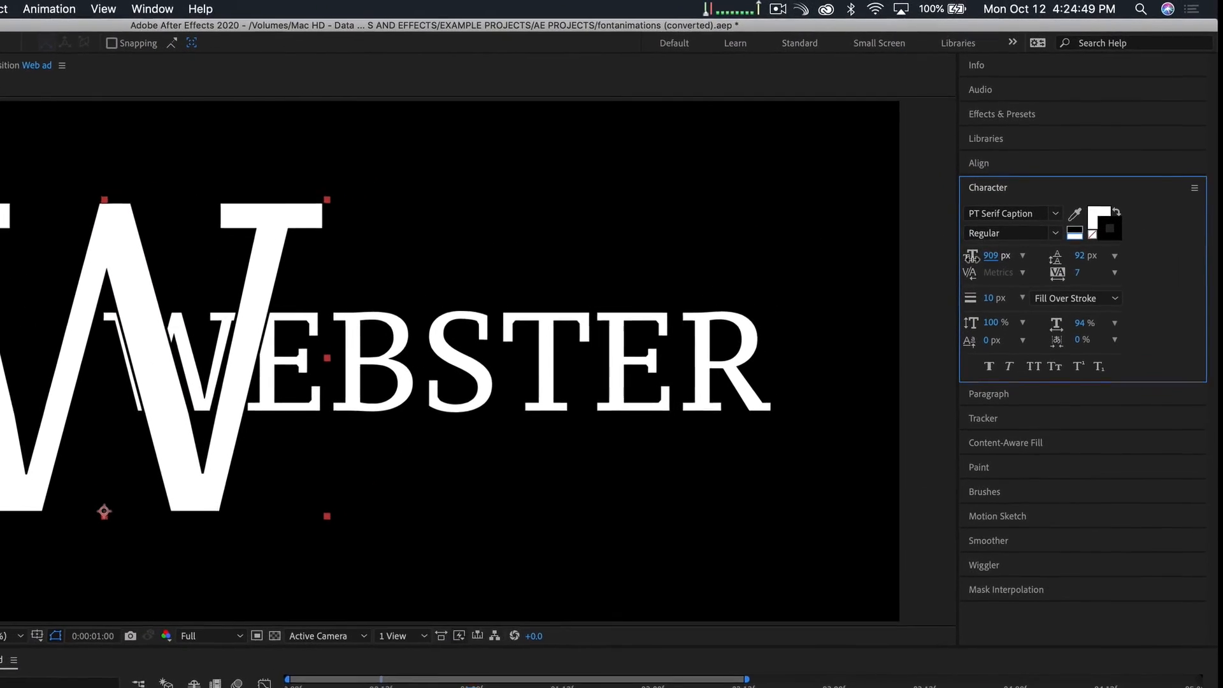
drag(970, 257, 973, 257)
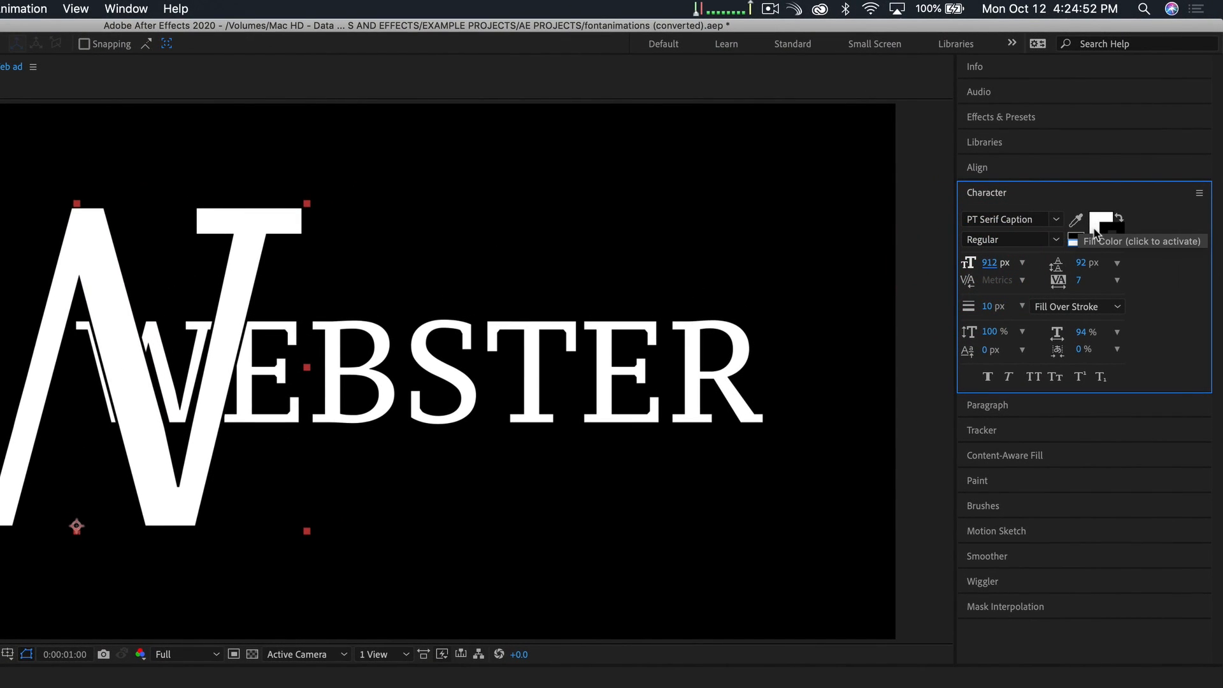
Remove the W's fill and set its stroke color to blue, 0000F9
click(1097, 224)
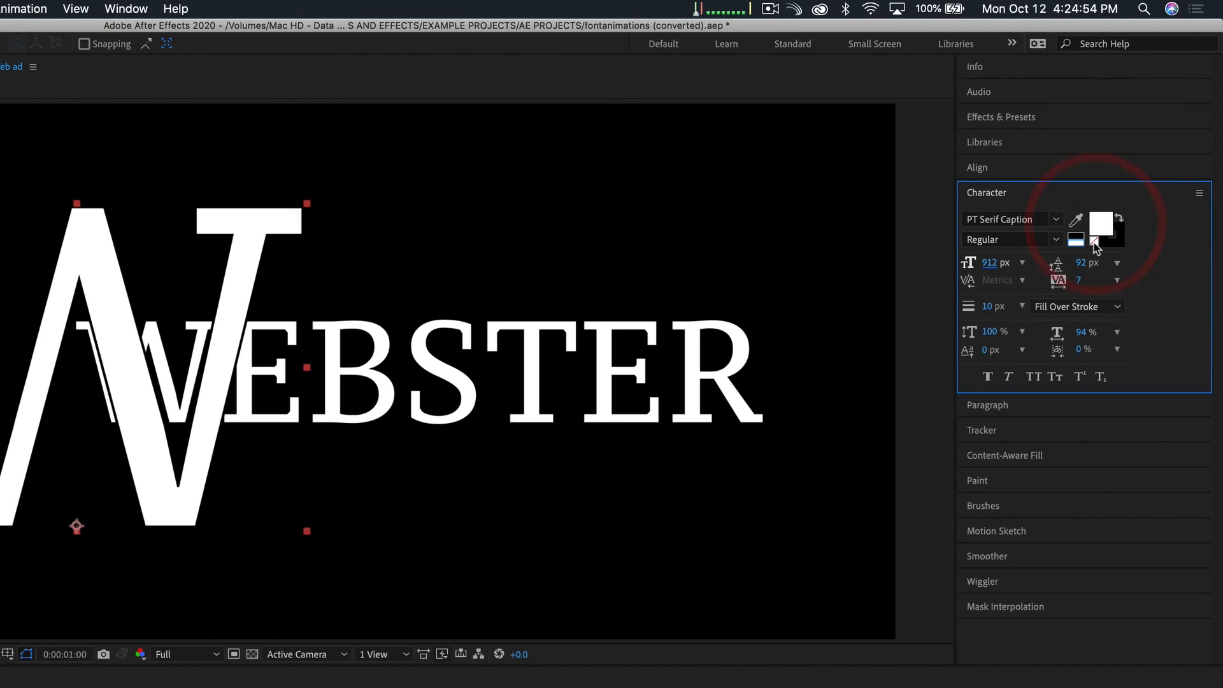
click(1094, 242)
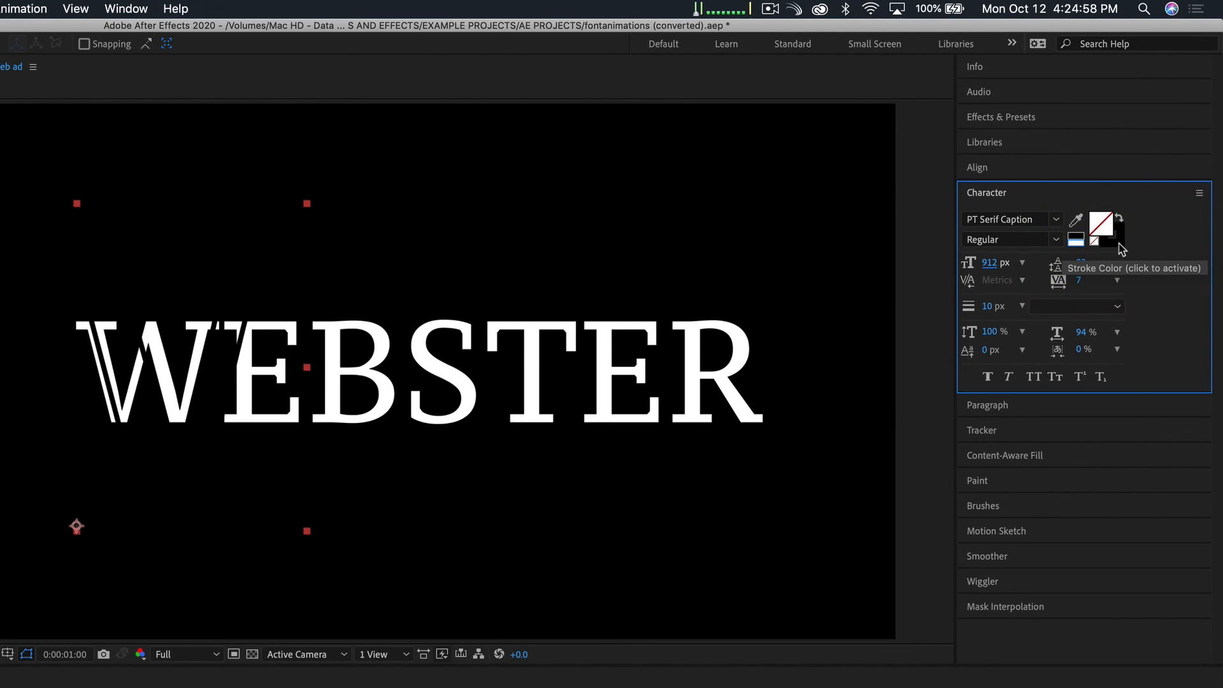
click(1120, 247)
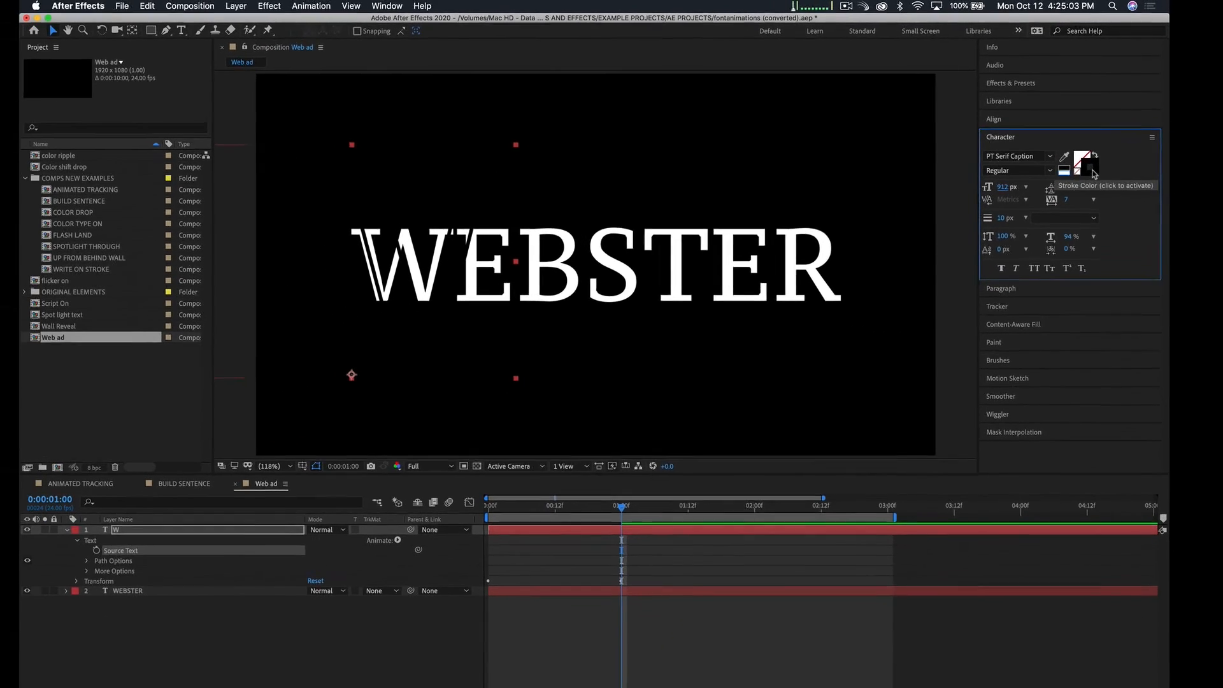
click(1091, 169)
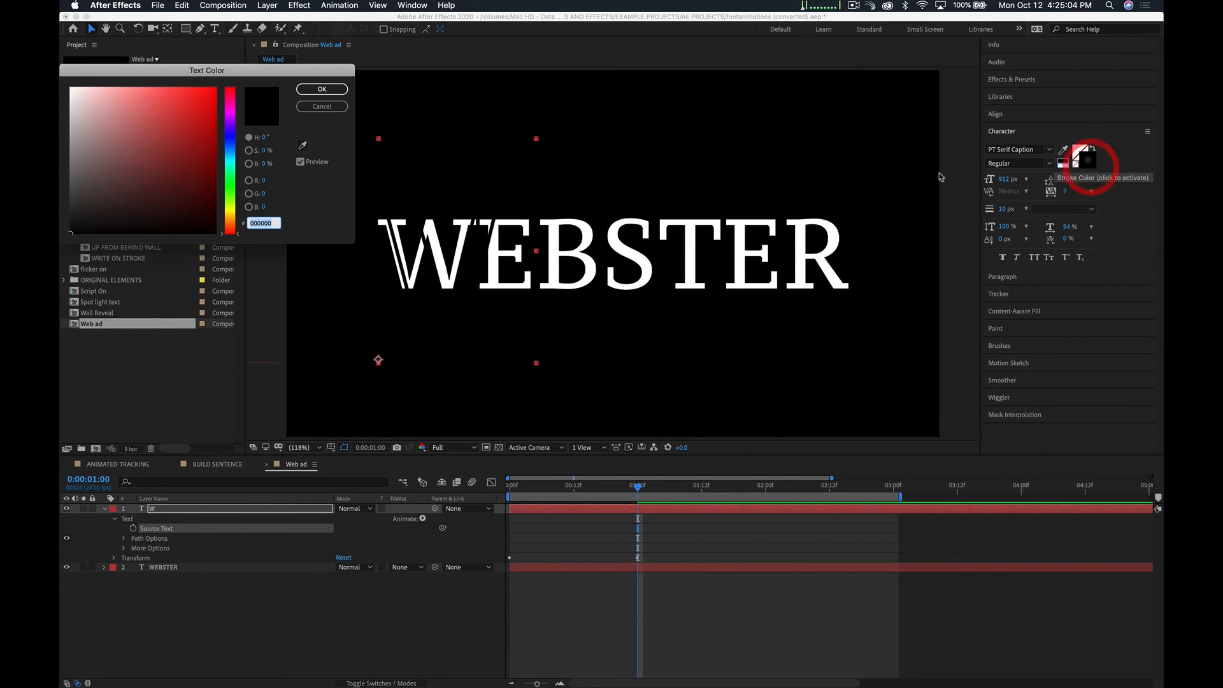
click(232, 137)
click(216, 88)
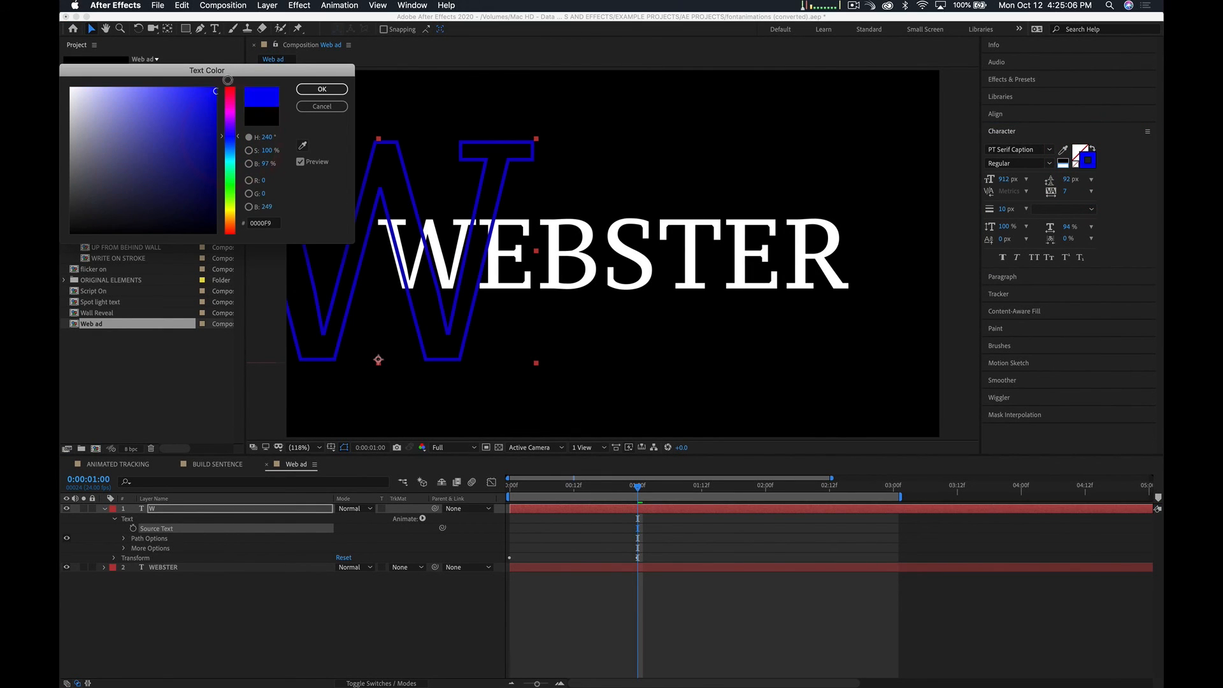
click(322, 90)
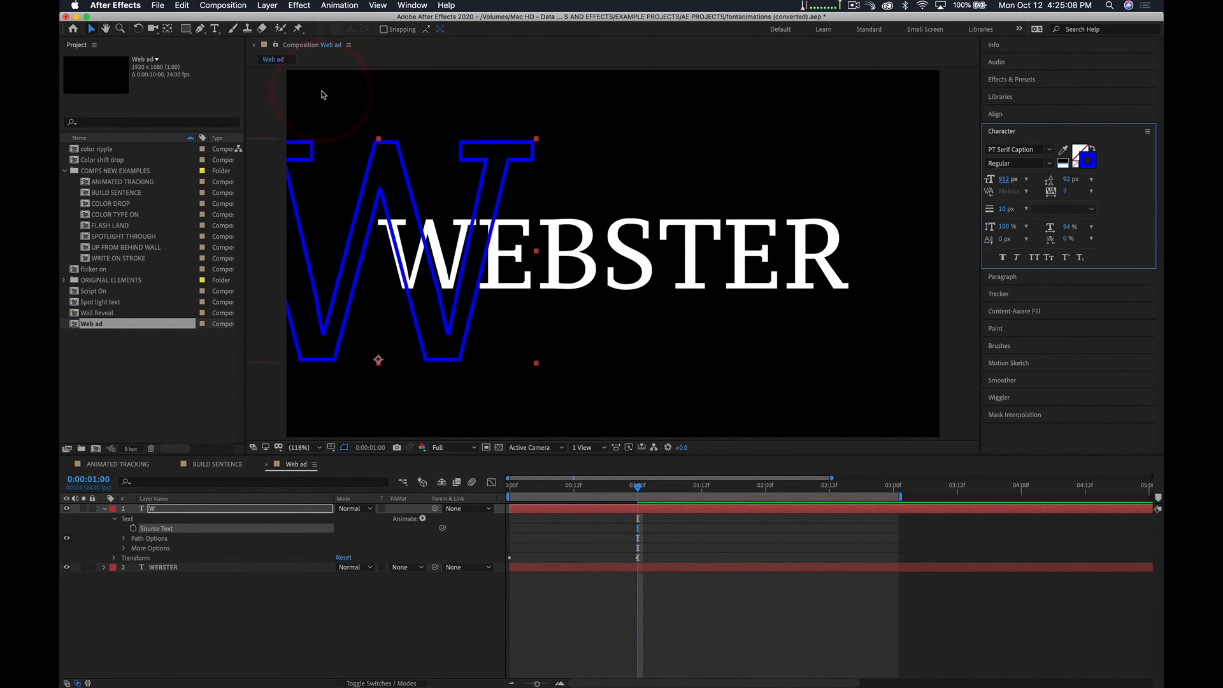
Preview the animation with the W layer collapsed, and move the W layer below WEBSTER in the layer stack
click(104, 508)
click(537, 487)
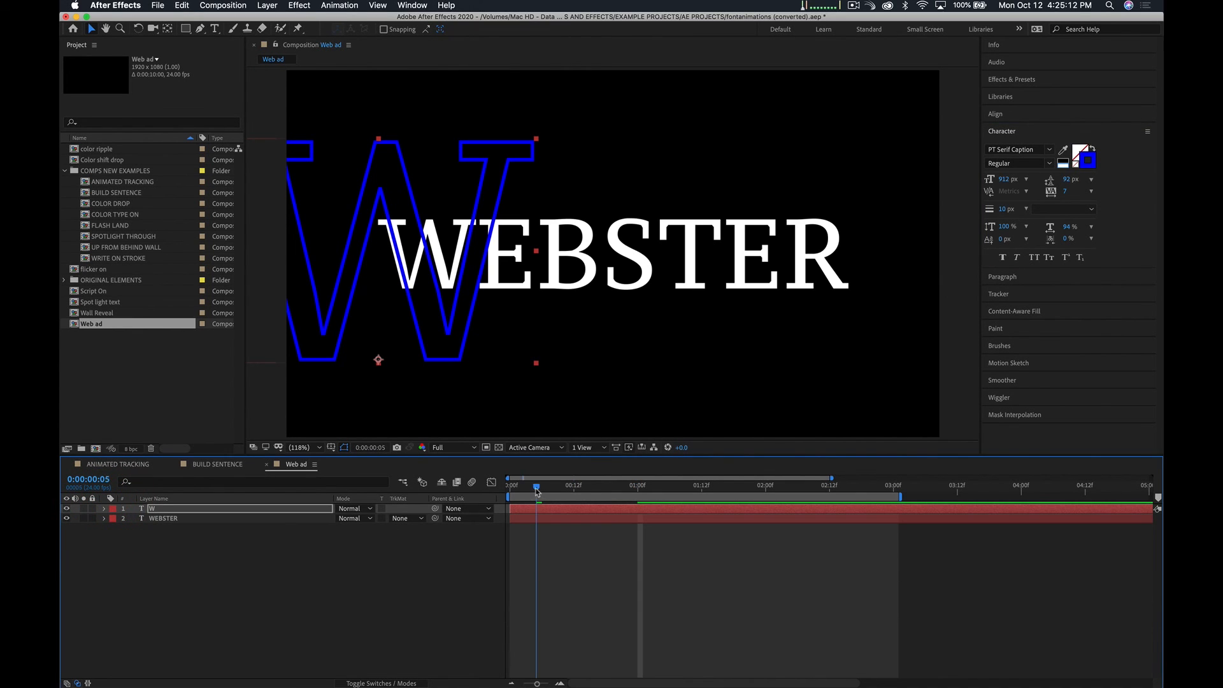
drag(537, 491, 521, 492)
key(space)
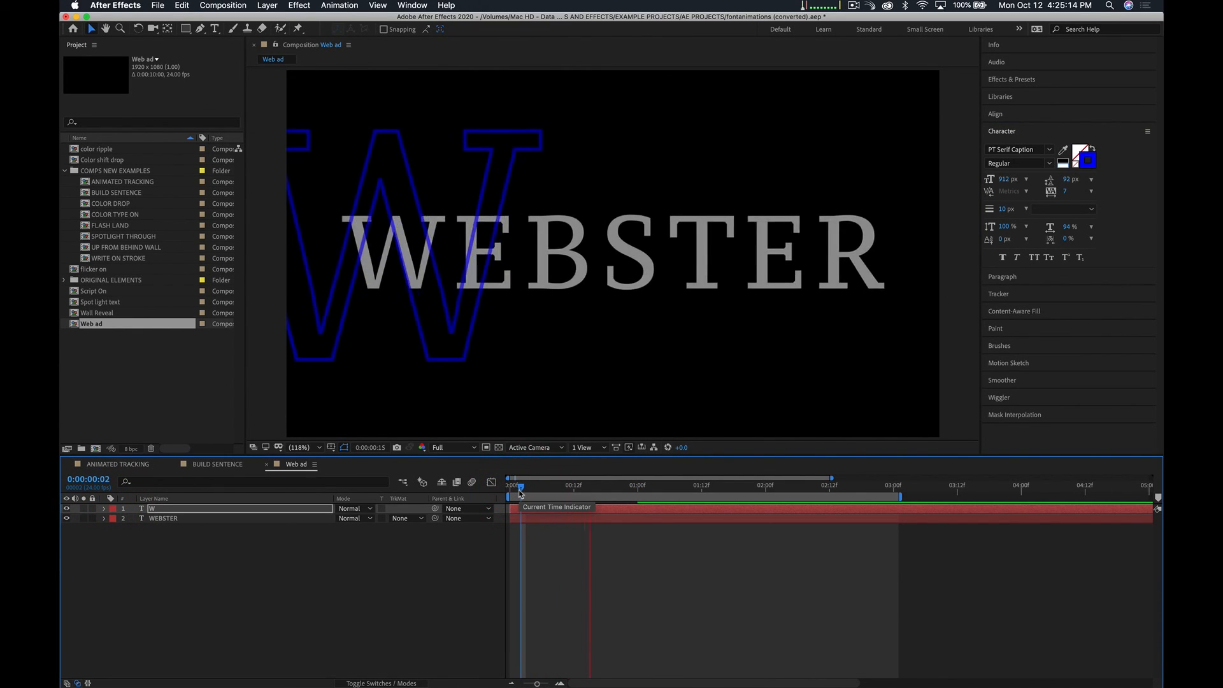
key(space)
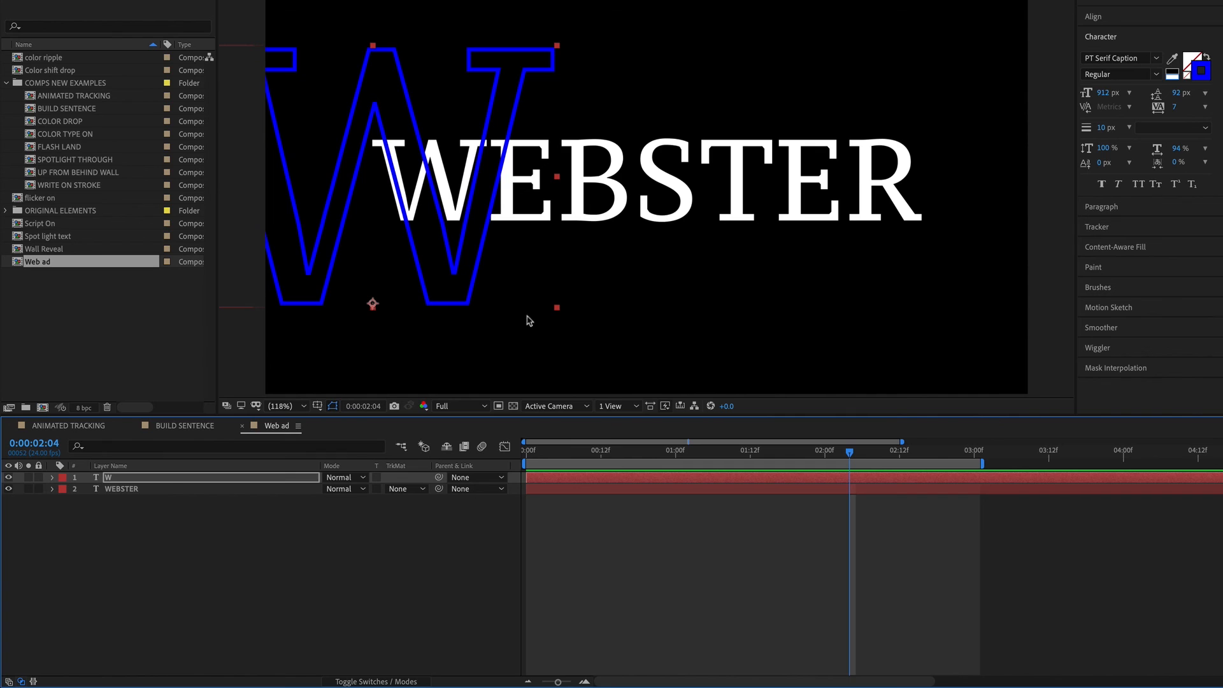
drag(167, 477, 170, 500)
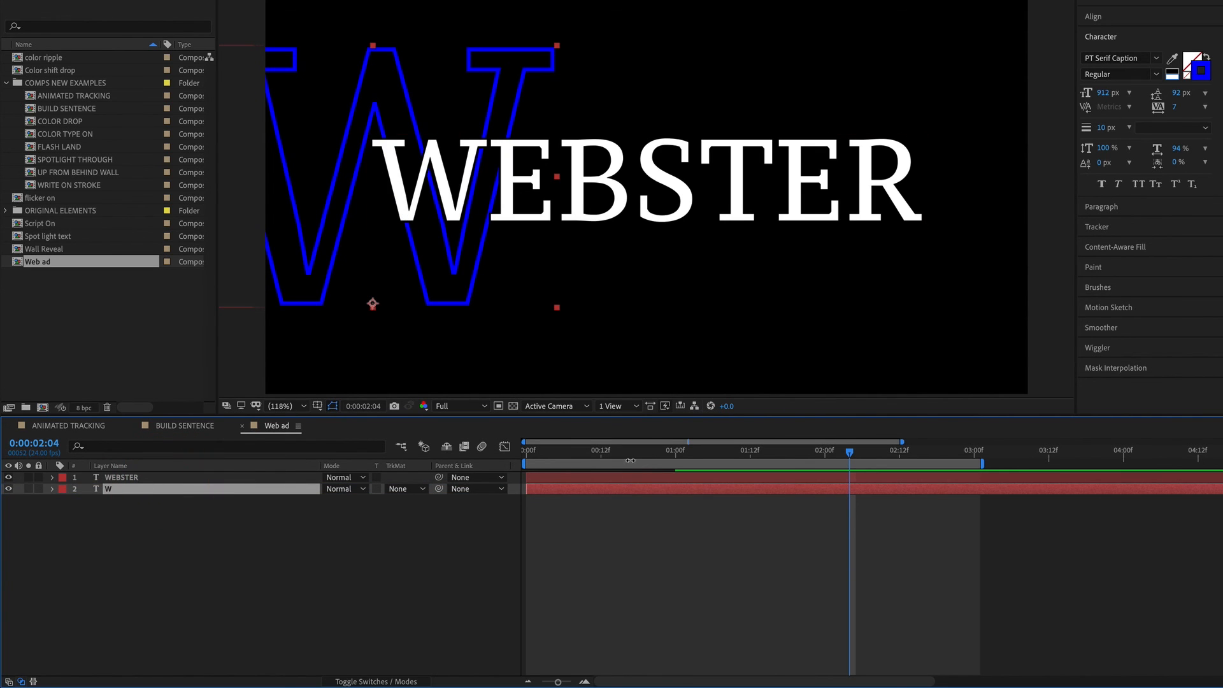
Apply Easy Ease In to the W layer's Scale keyframes at 0 and 1 second, and preview the animation
mouse_move(677, 453)
mouse_down()
mouse_move(566, 451)
mouse_move(694, 456)
mouse_move(670, 454)
mouse_up()
click(178, 488)
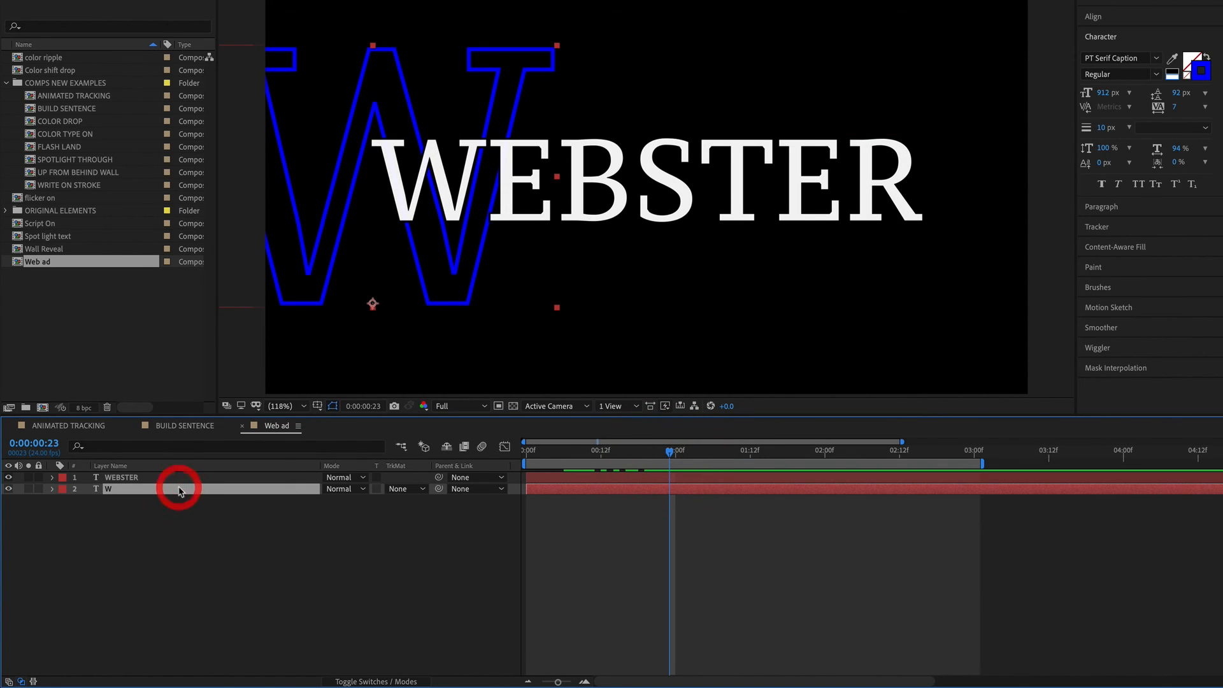
click(53, 490)
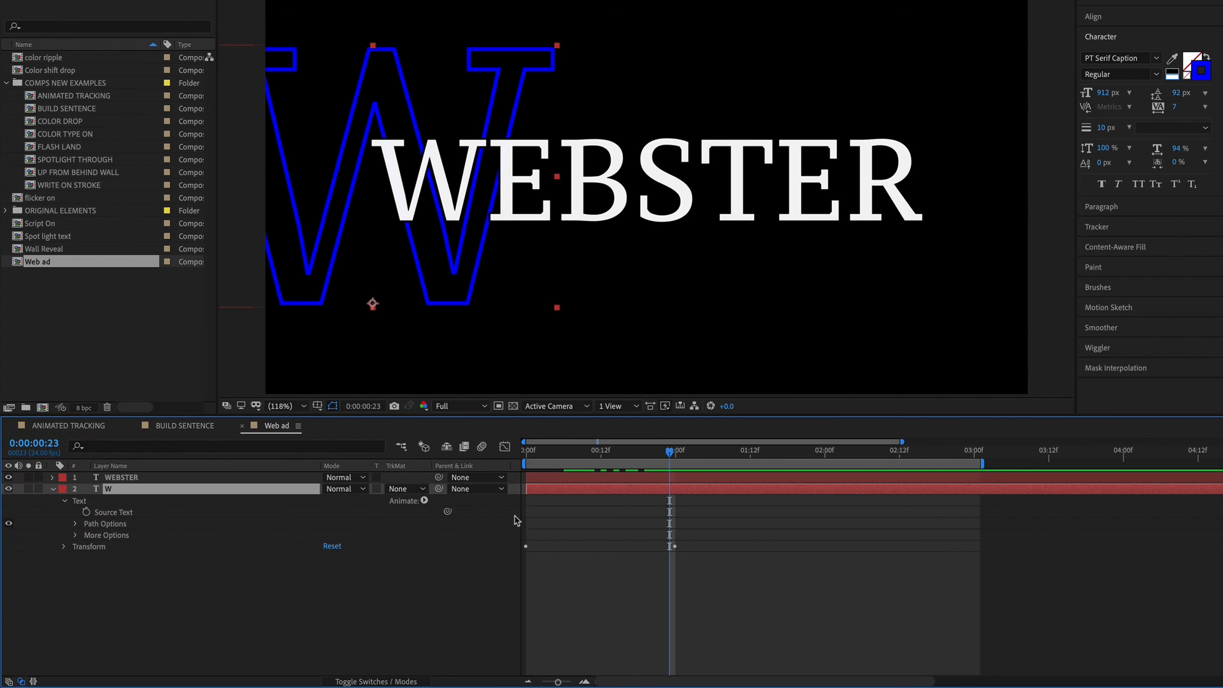
key(Page_Down)
click(63, 547)
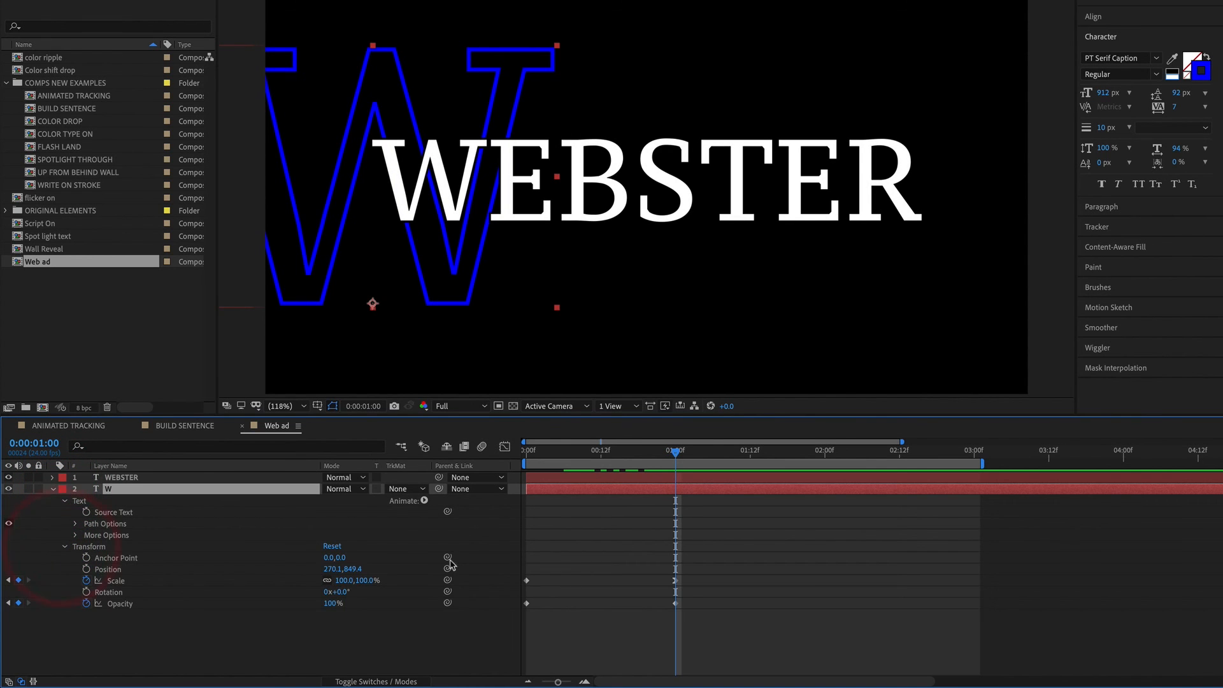
click(674, 452)
click(143, 582)
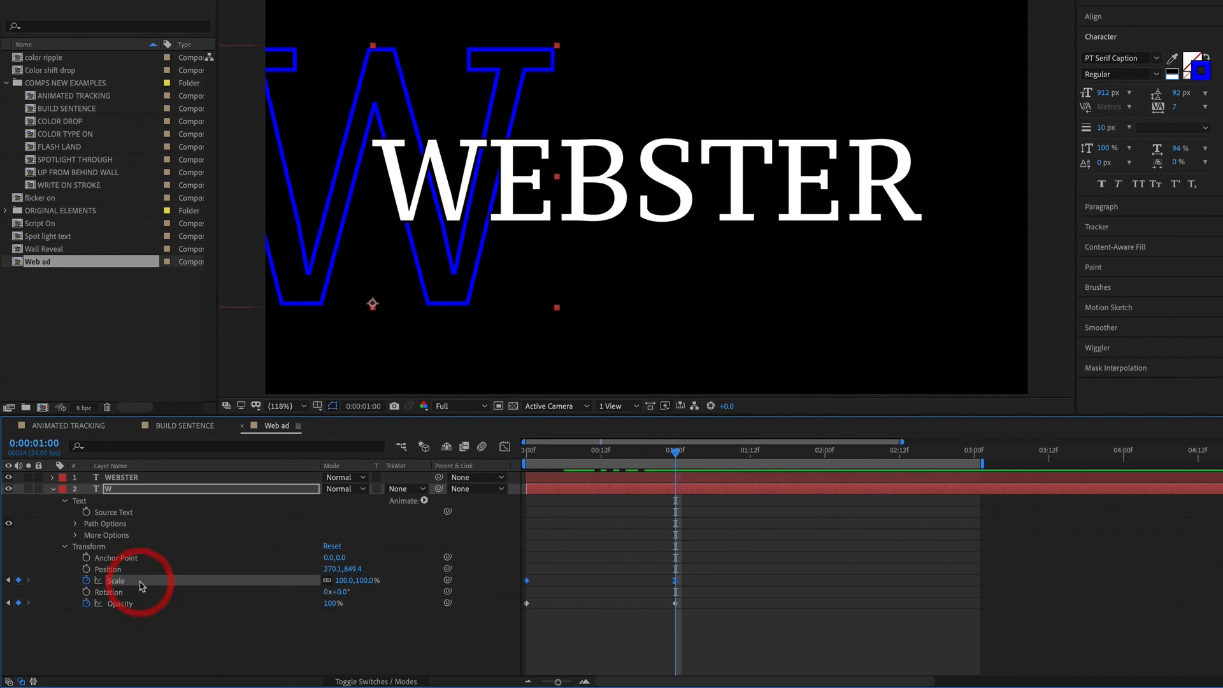
ctrl+click(675, 579)
mouse_move(713, 673)
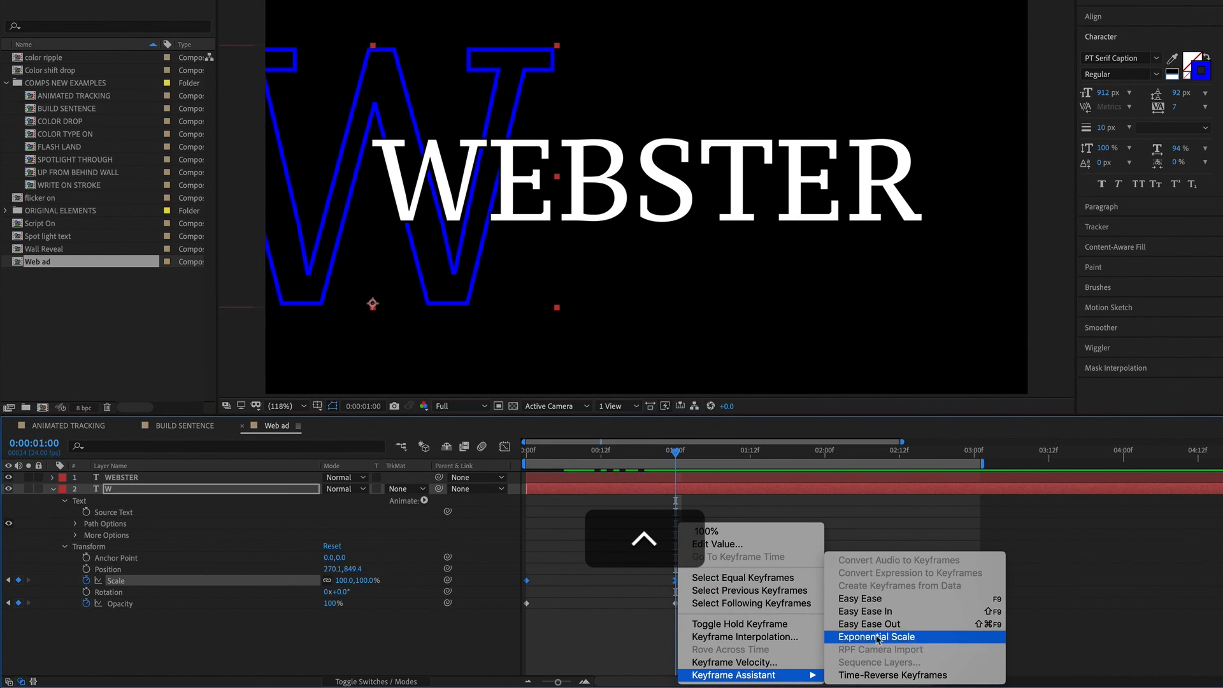
click(892, 613)
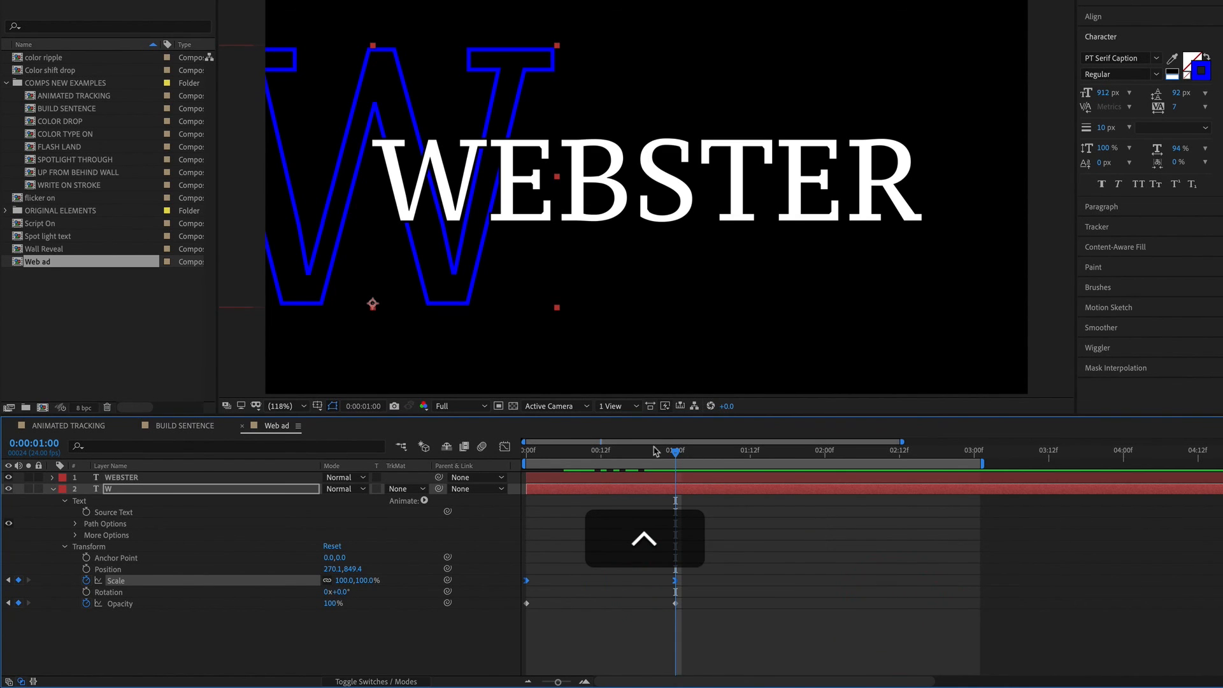
click(600, 451)
key(space)
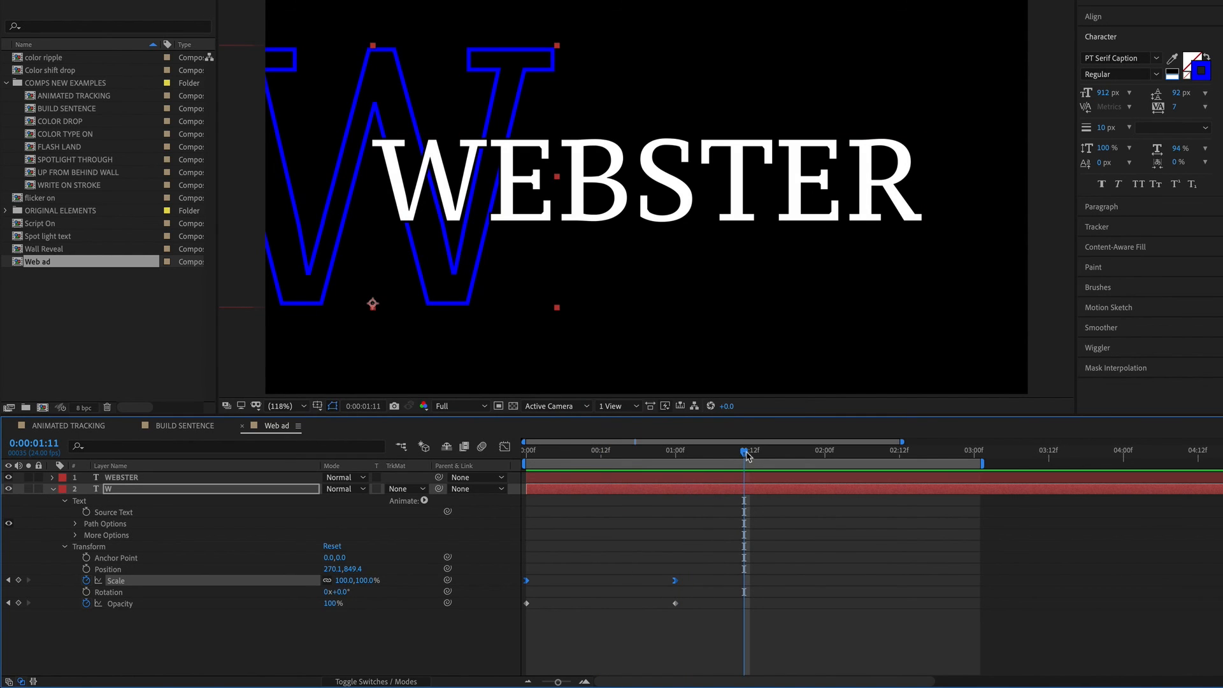
Add an Opacity keyframe of 0% to the W layer at 0:00:01:10, and preview the fade-out from the start
drag(746, 455, 737, 454)
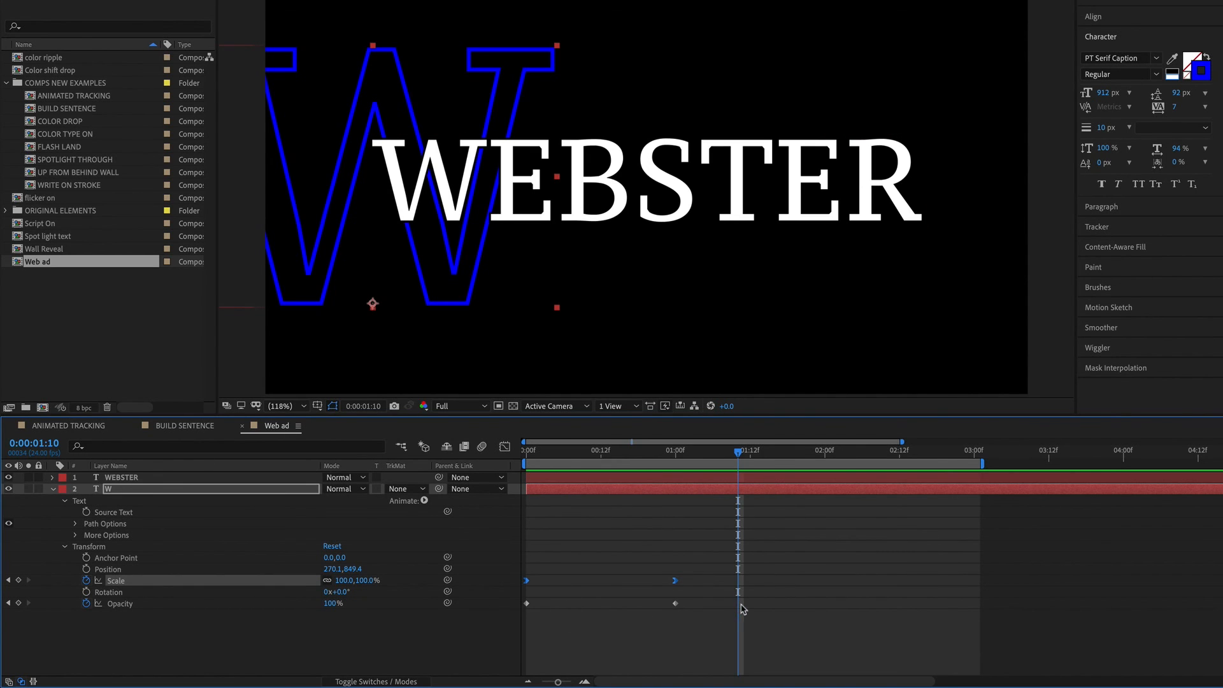
click(18, 602)
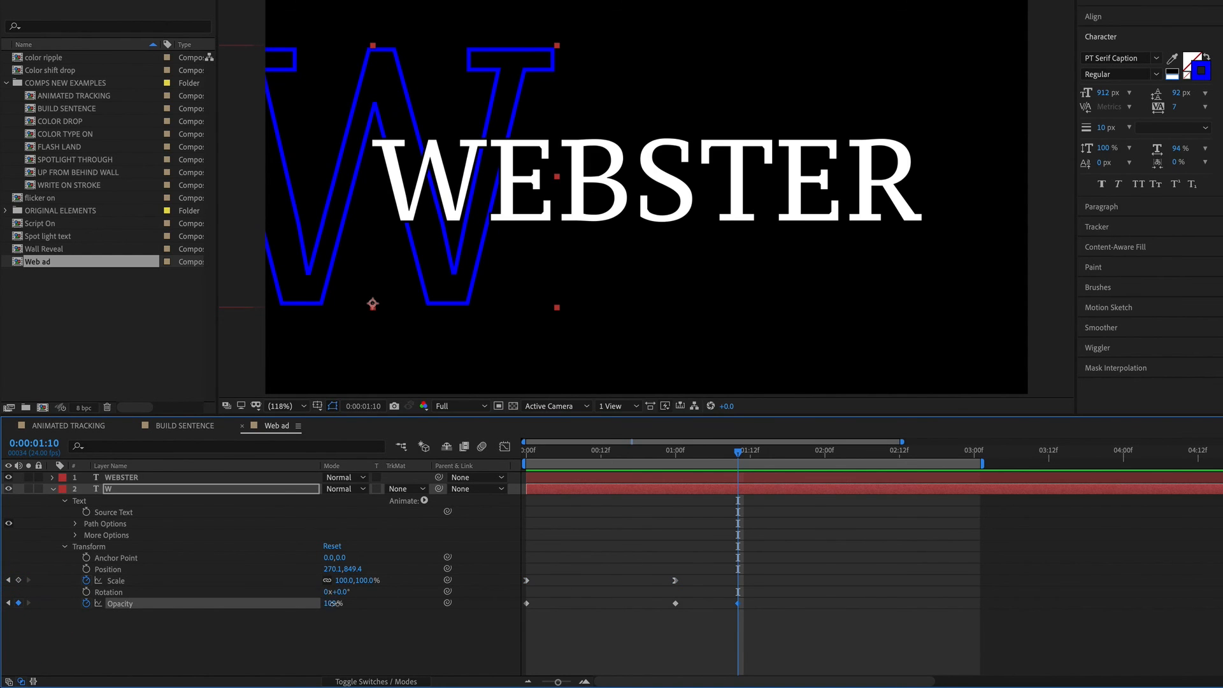
drag(334, 603, 178, 647)
drag(616, 453, 459, 478)
key(space)
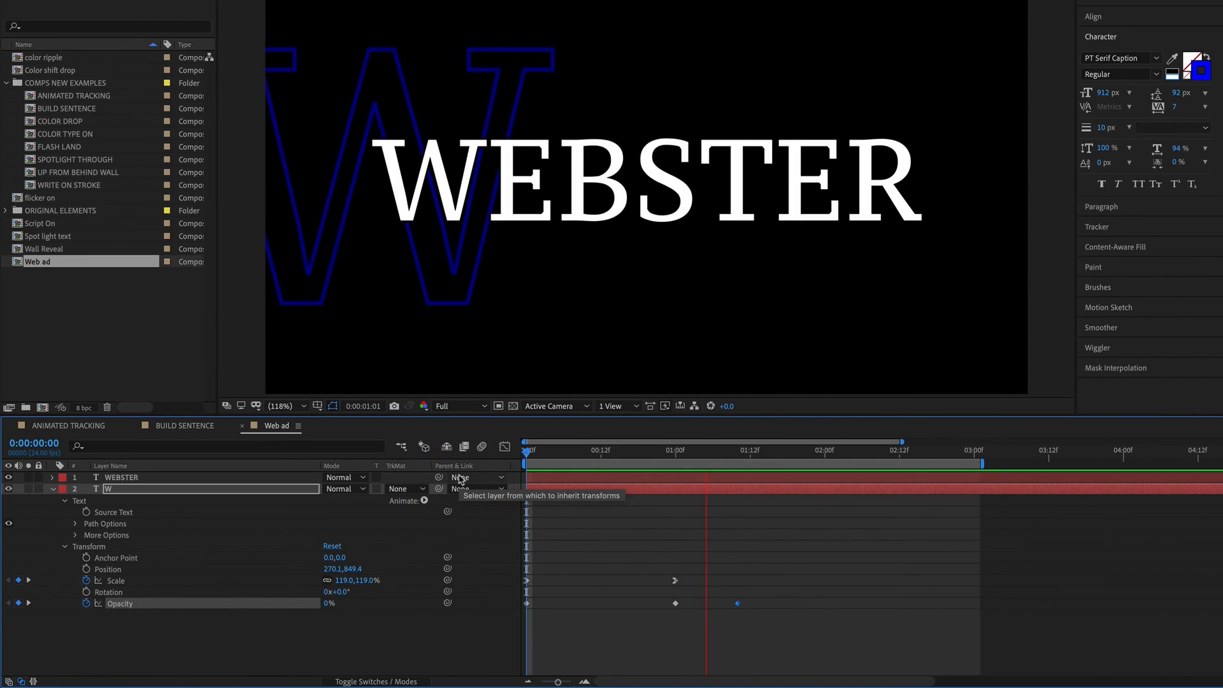
key(space)
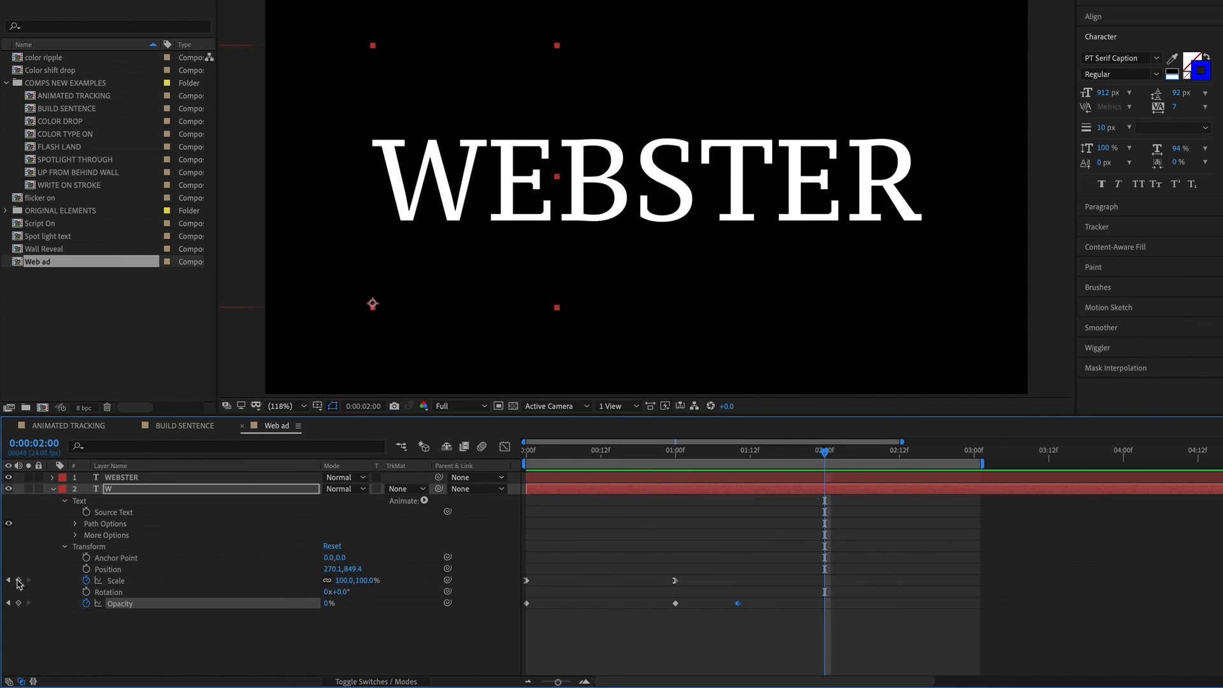
Collapse the W layer's properties and preview both text layers' animation from 0 seconds
click(53, 489)
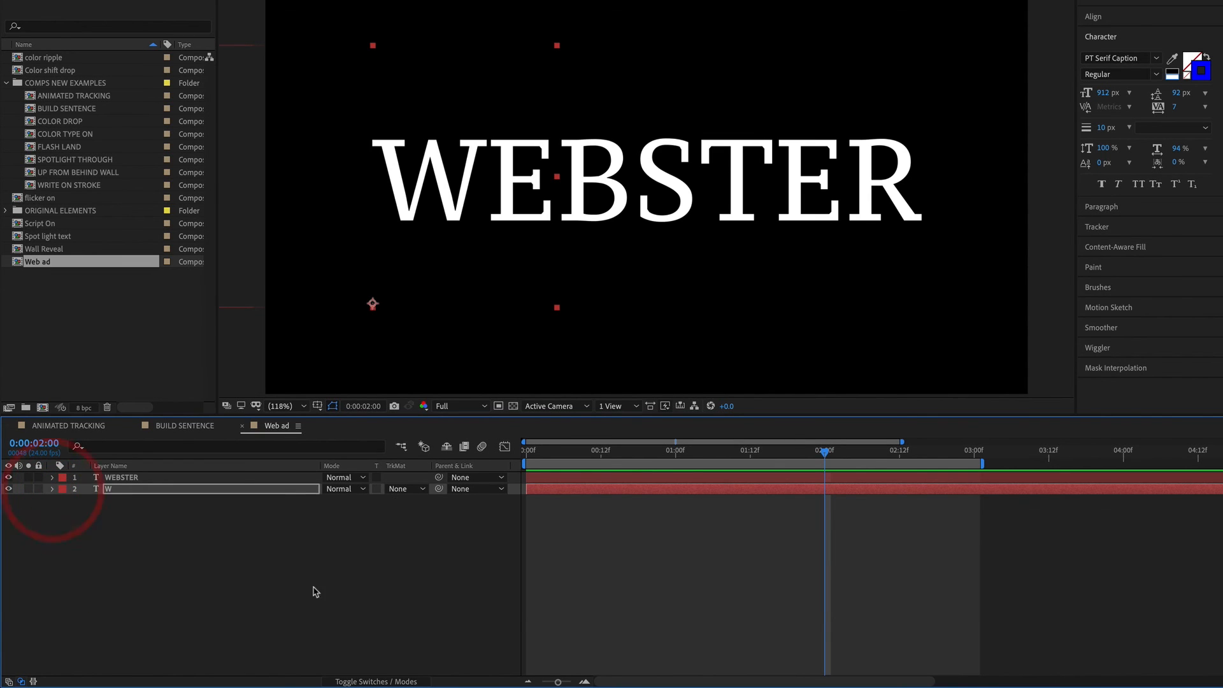
drag(547, 454, 490, 459)
key(space)
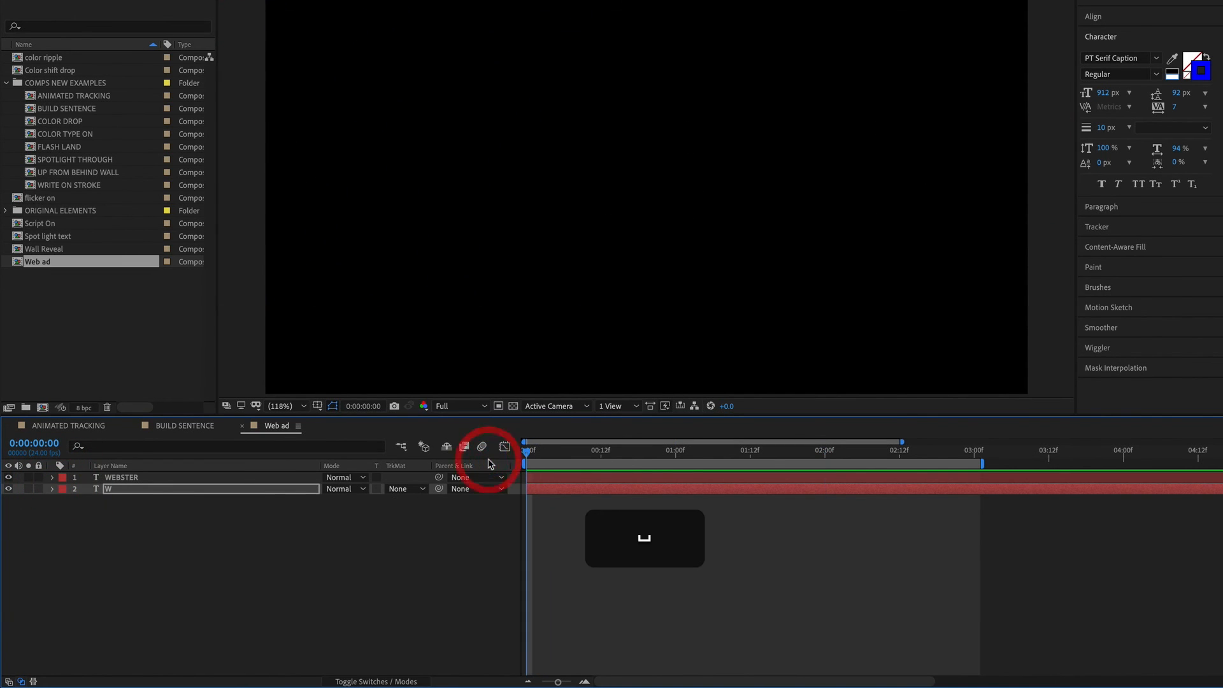
key(space)
Shift the WEBSTER layer in time so it starts at 2 seconds, and preview the animation
click(641, 514)
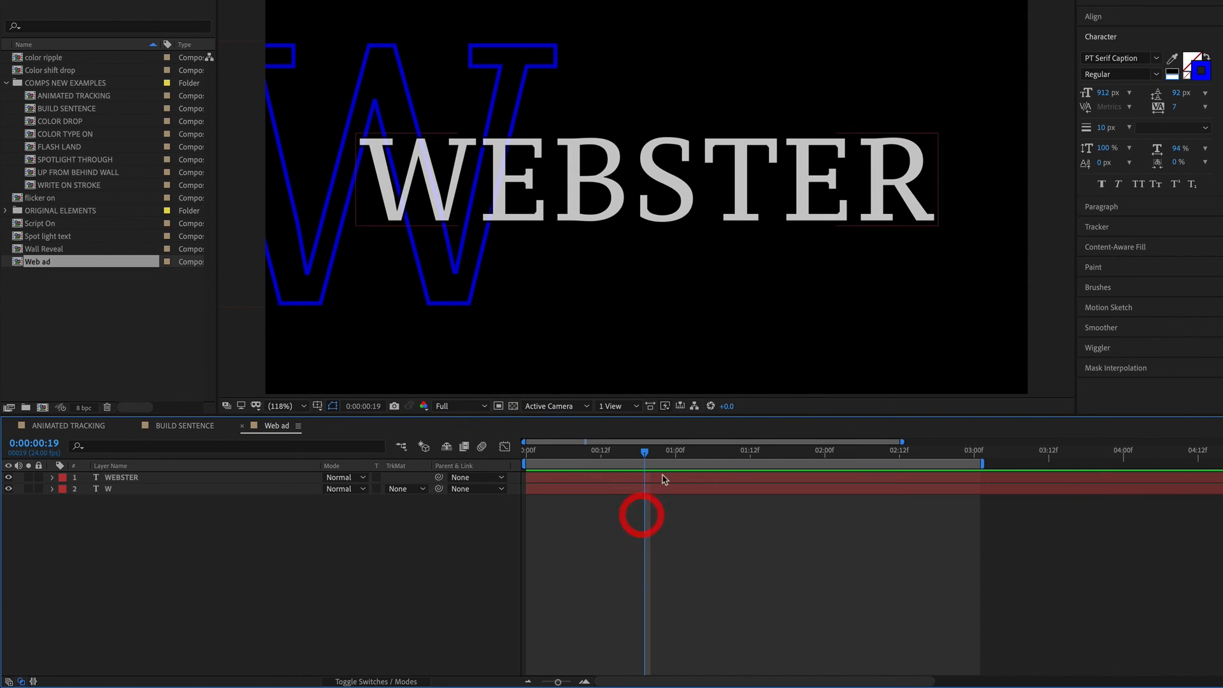
drag(680, 478, 815, 477)
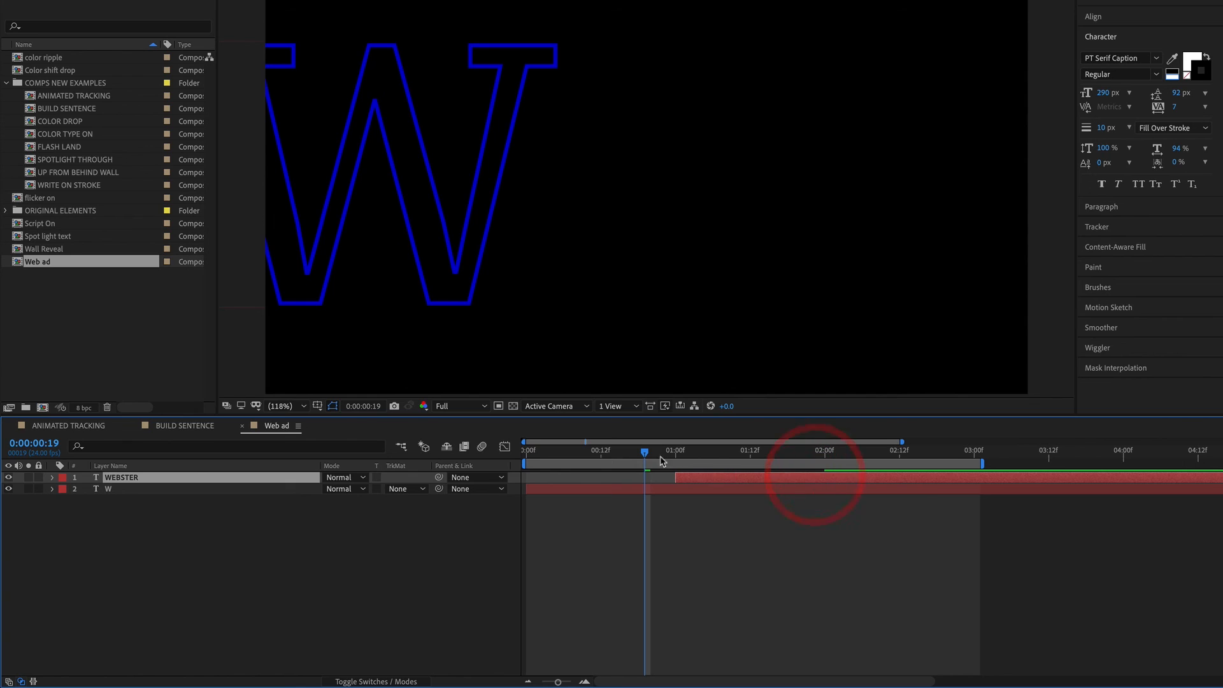
drag(706, 481, 854, 475)
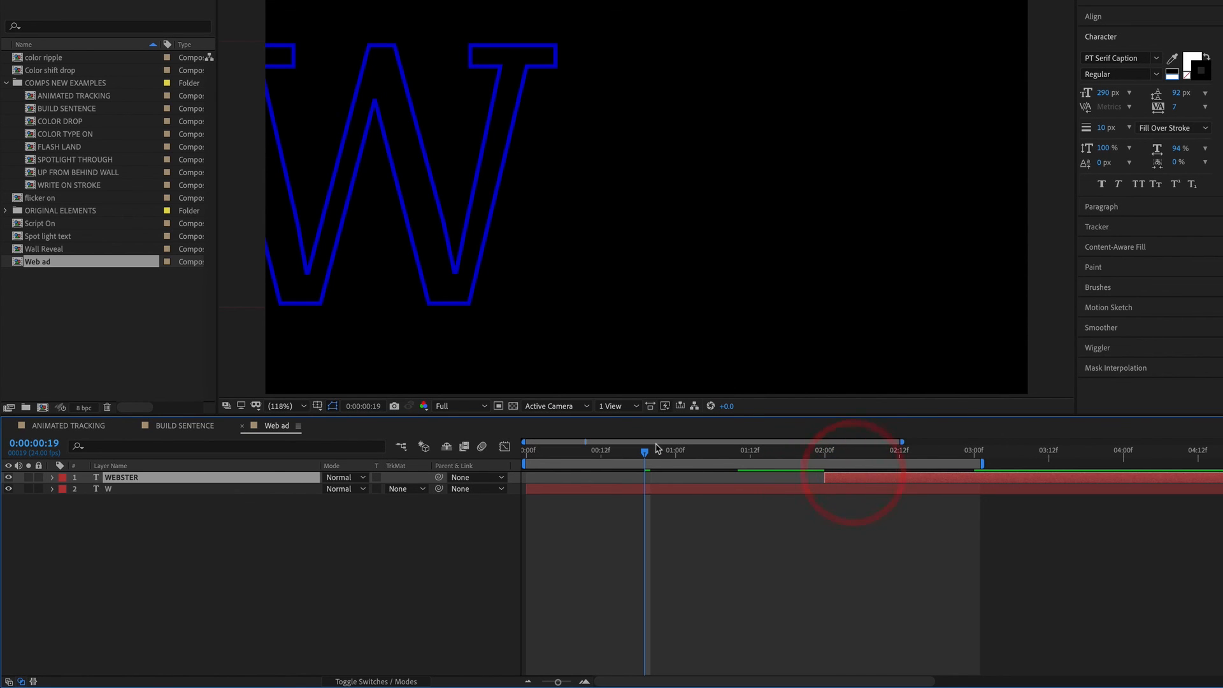
key(space)
click(474, 449)
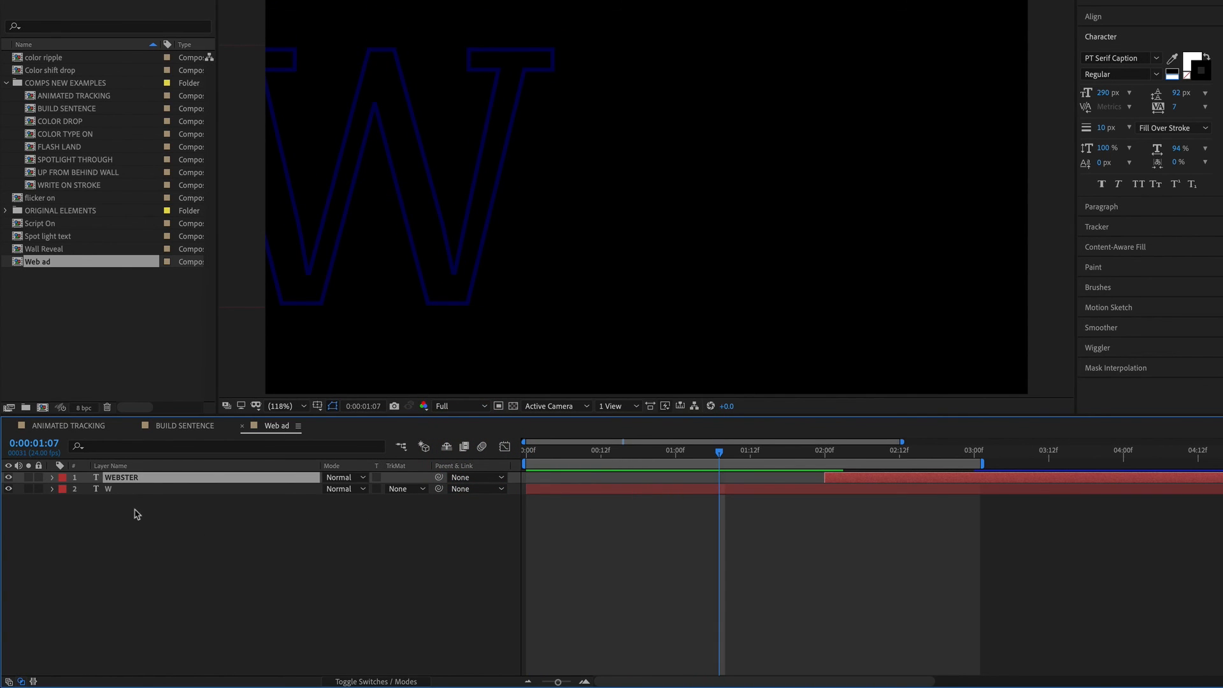
Duplicate the W text layer and place the copy to the right of the original W
click(135, 489)
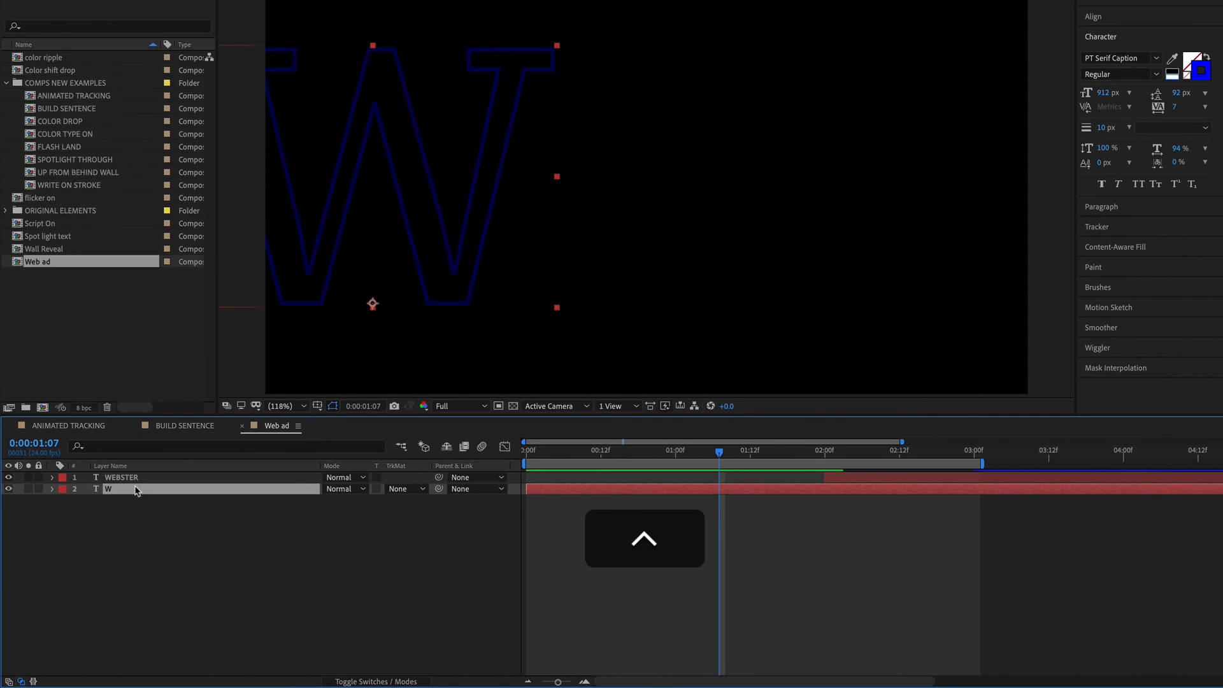
key(super+d)
click(10, 501)
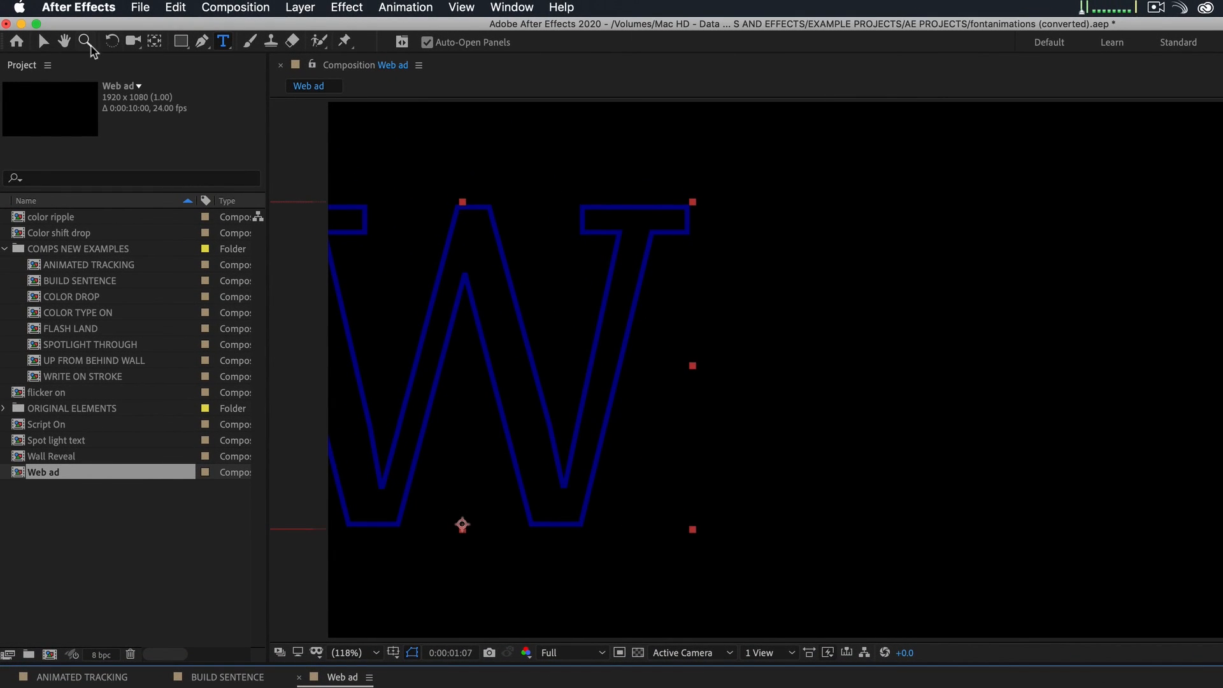
click(43, 42)
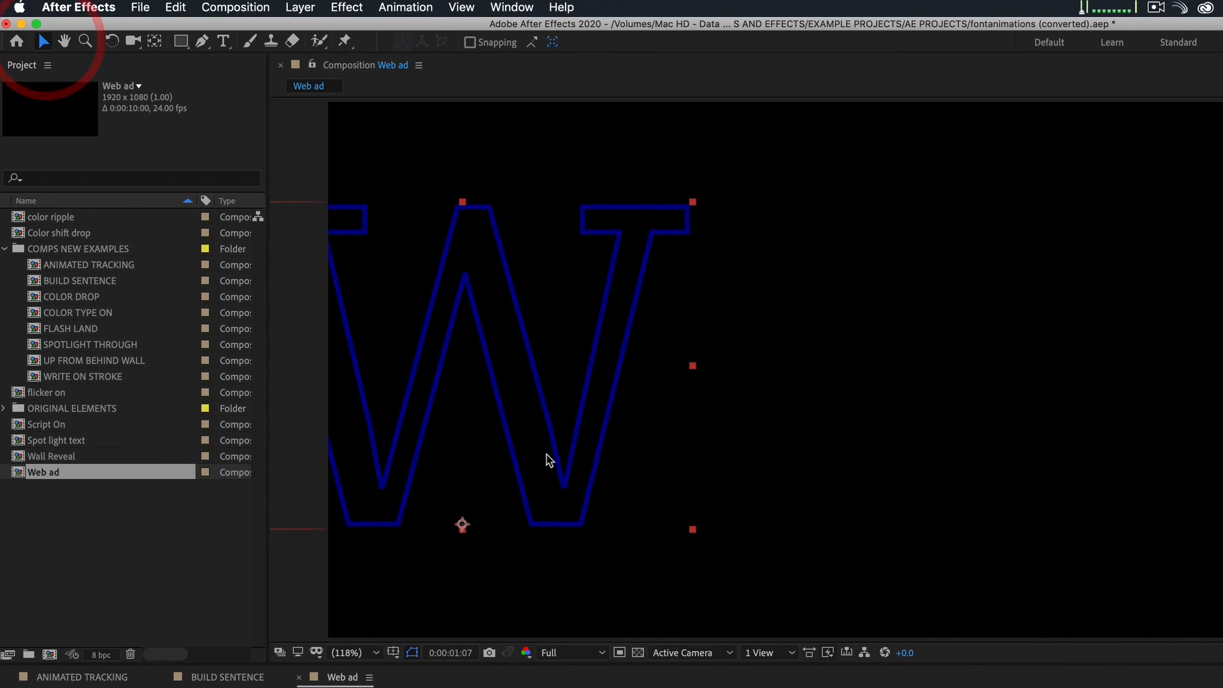
drag(549, 460, 925, 452)
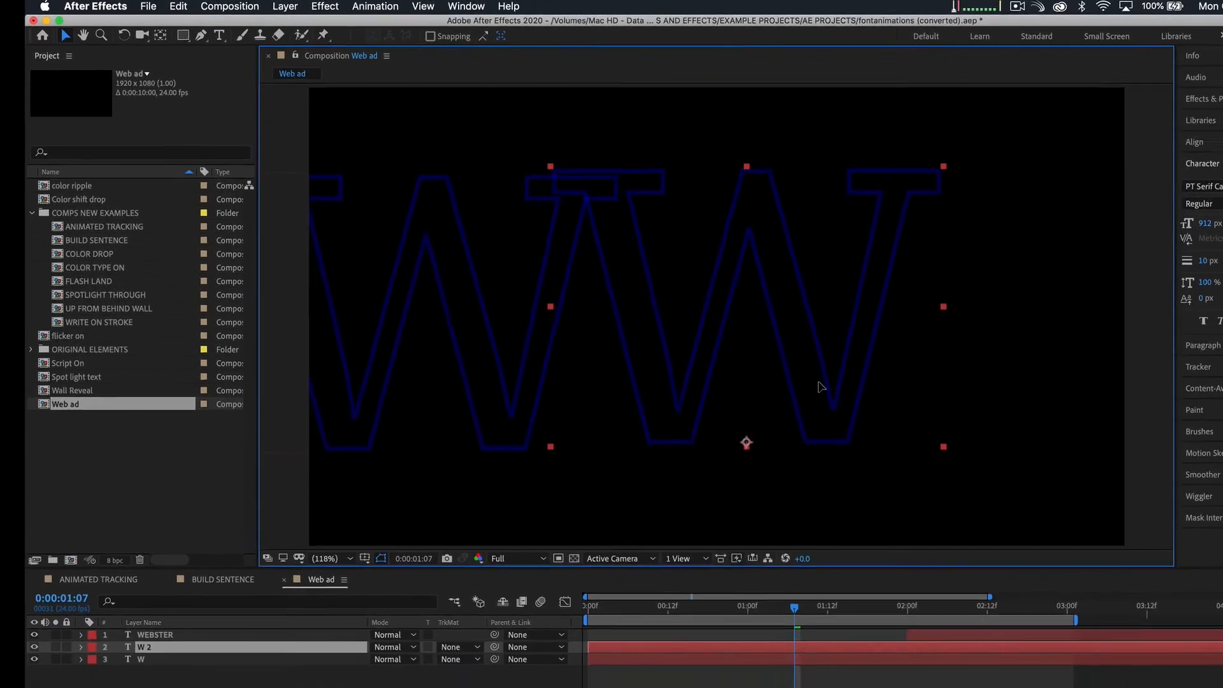
click(804, 346)
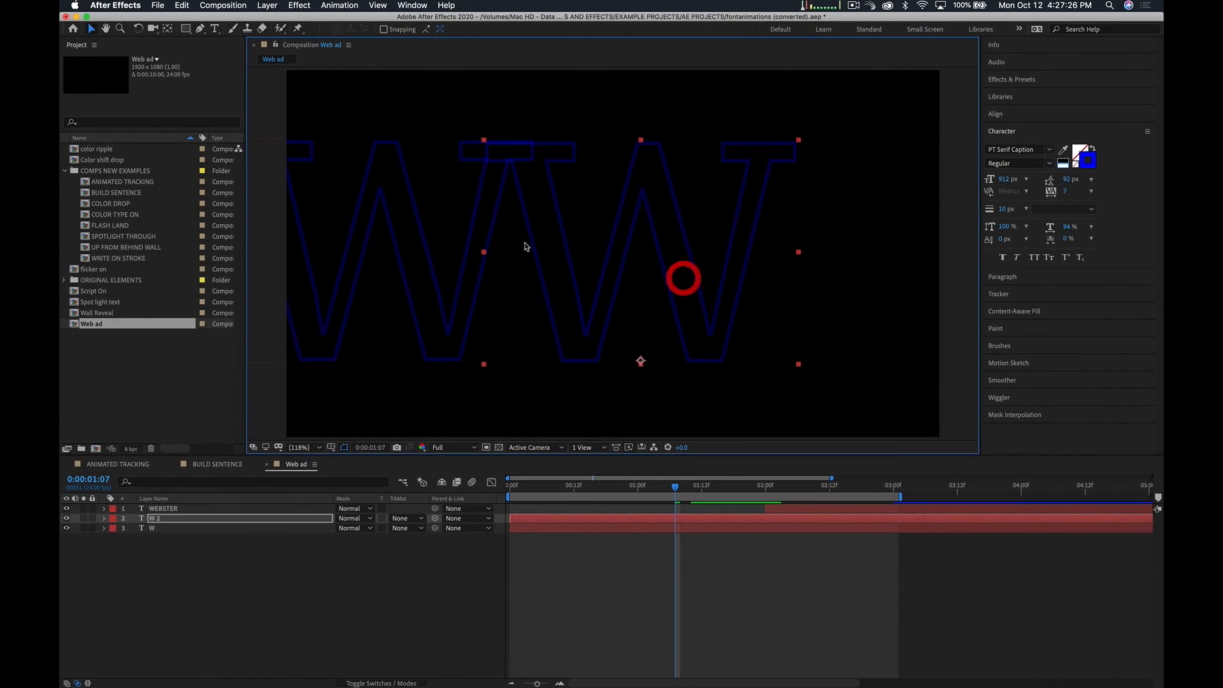
Replace the duplicated W layer's text with the letter E
click(215, 28)
click(656, 201)
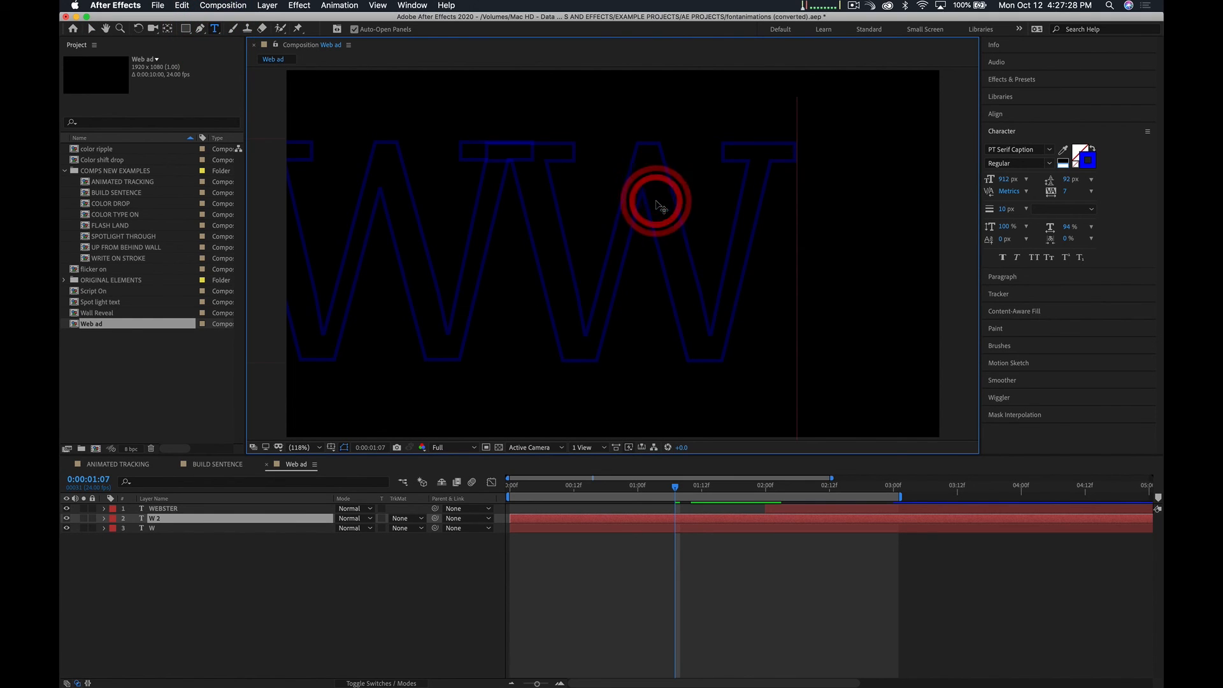
drag(710, 207, 642, 205)
click(639, 206)
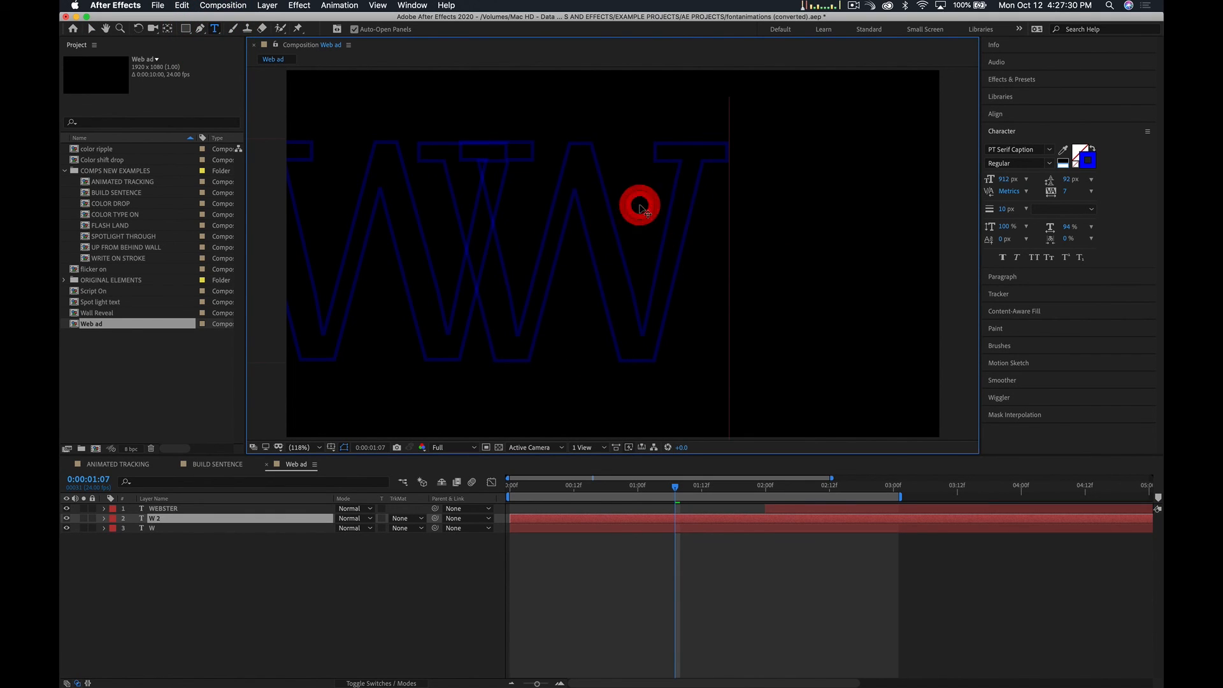
key(super+a)
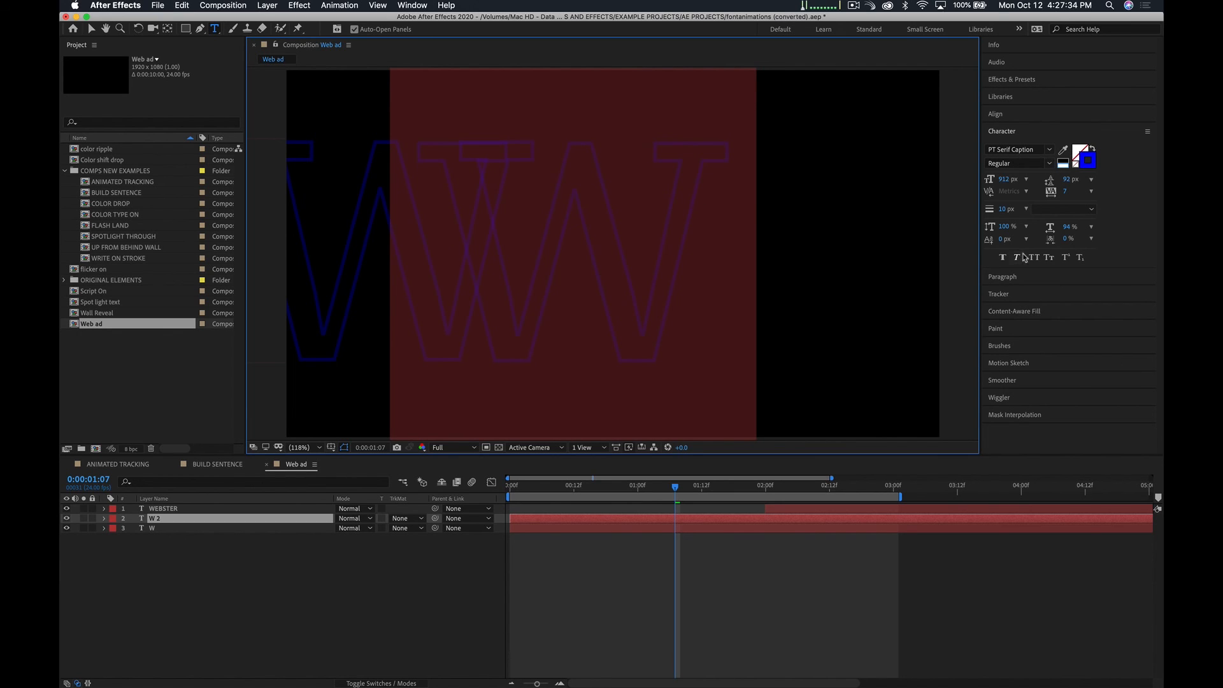
text(E)
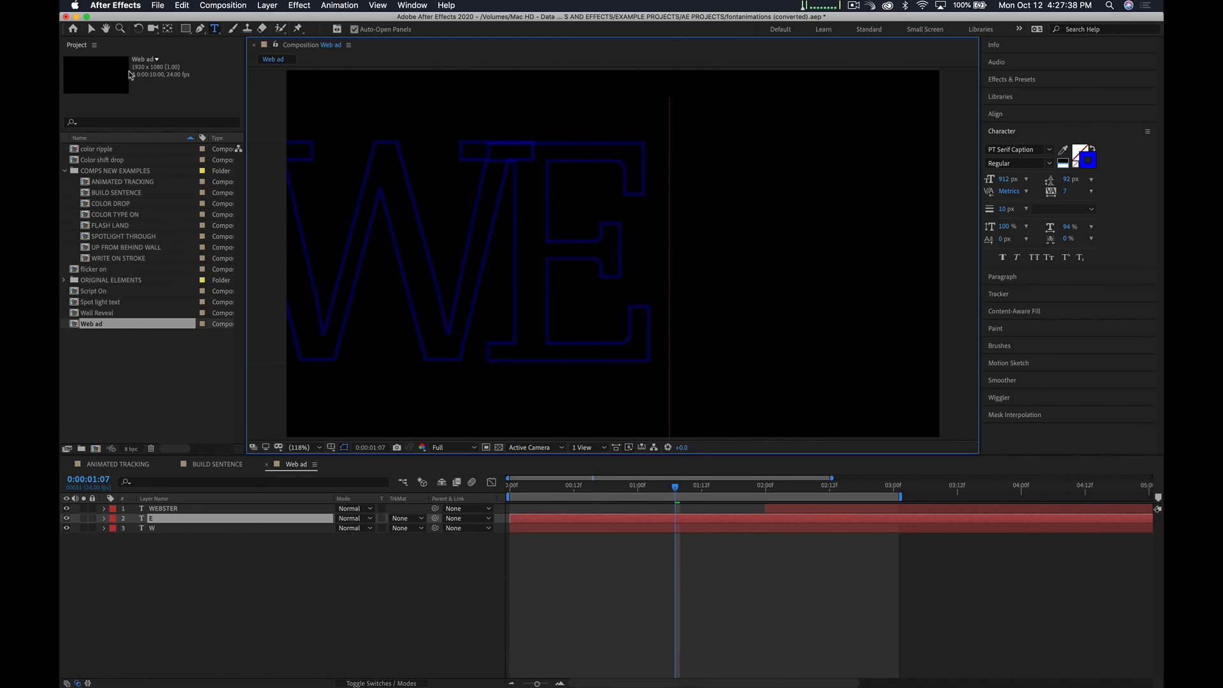
Position the E just to the right of the W without overlap, and preview the animation from 0 seconds
click(91, 28)
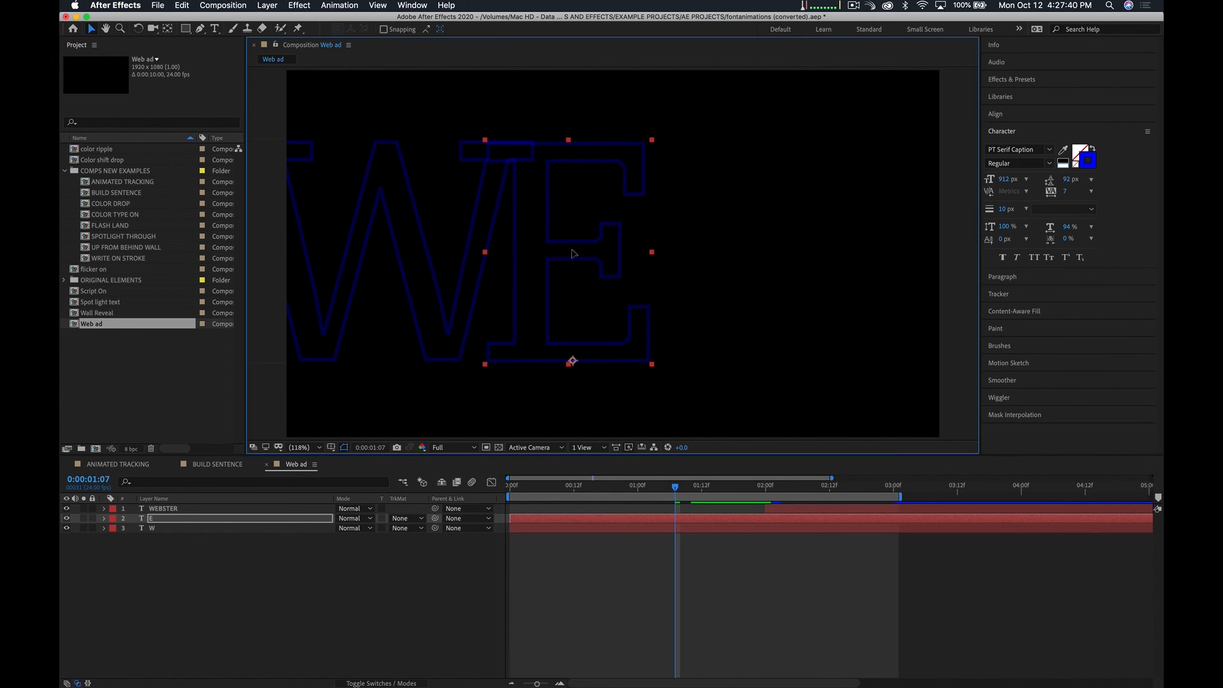
drag(578, 257, 627, 259)
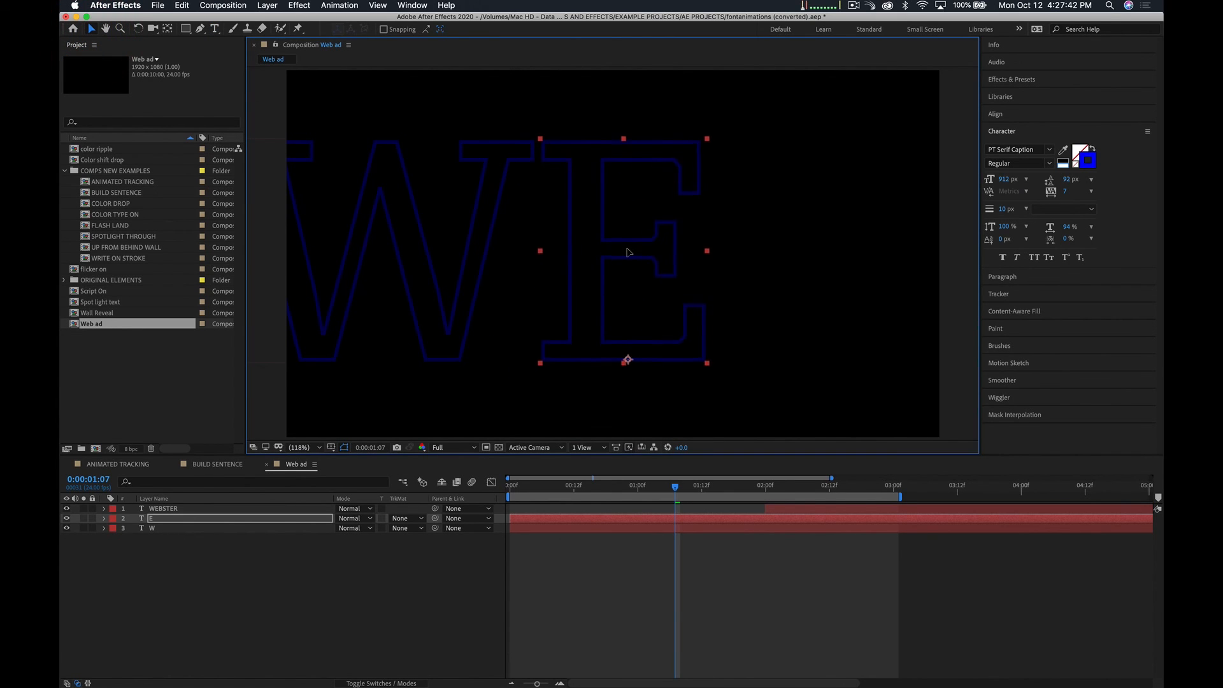
drag(599, 484, 483, 512)
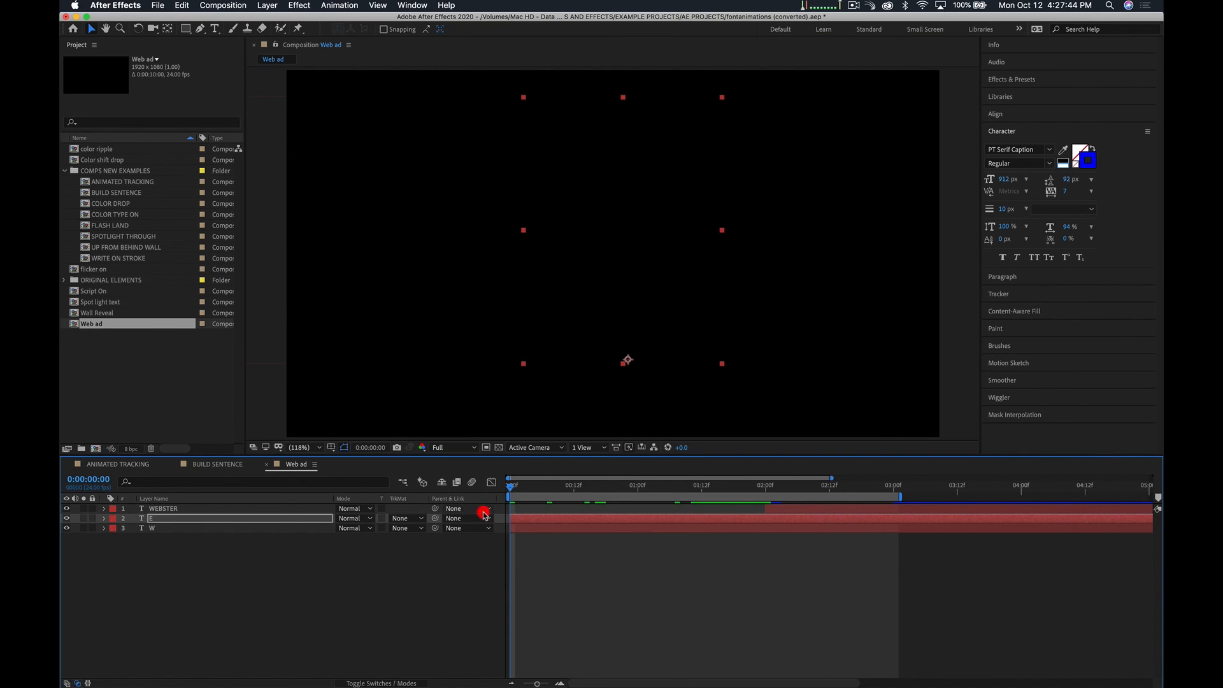
key(space)
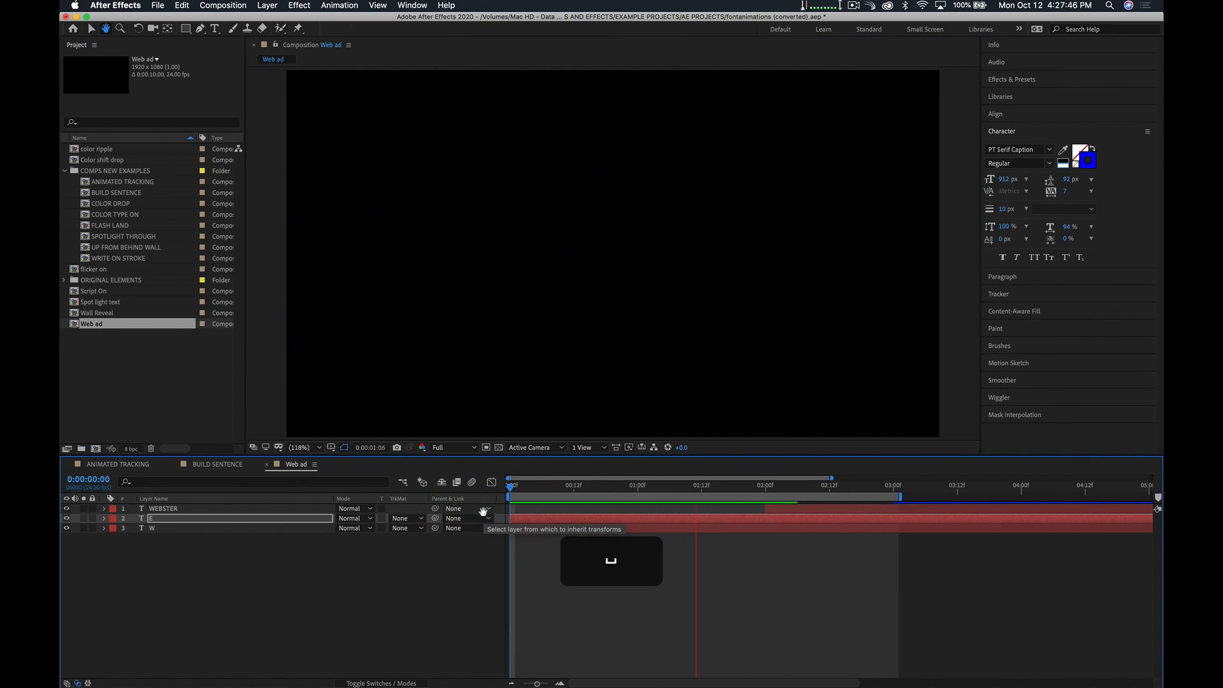
key(space)
Move the playhead to 0:00:01:02, duplicate the E layer and rename the copy b
drag(694, 489, 648, 486)
click(182, 520)
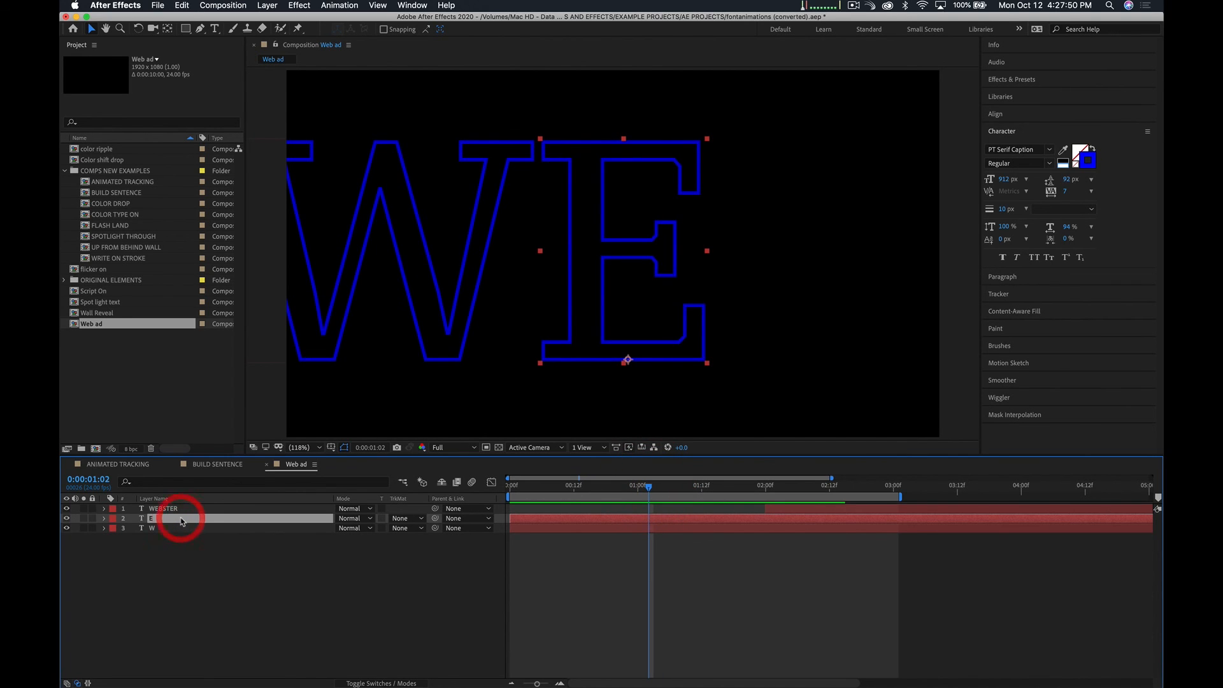
key(super)
key(super+d)
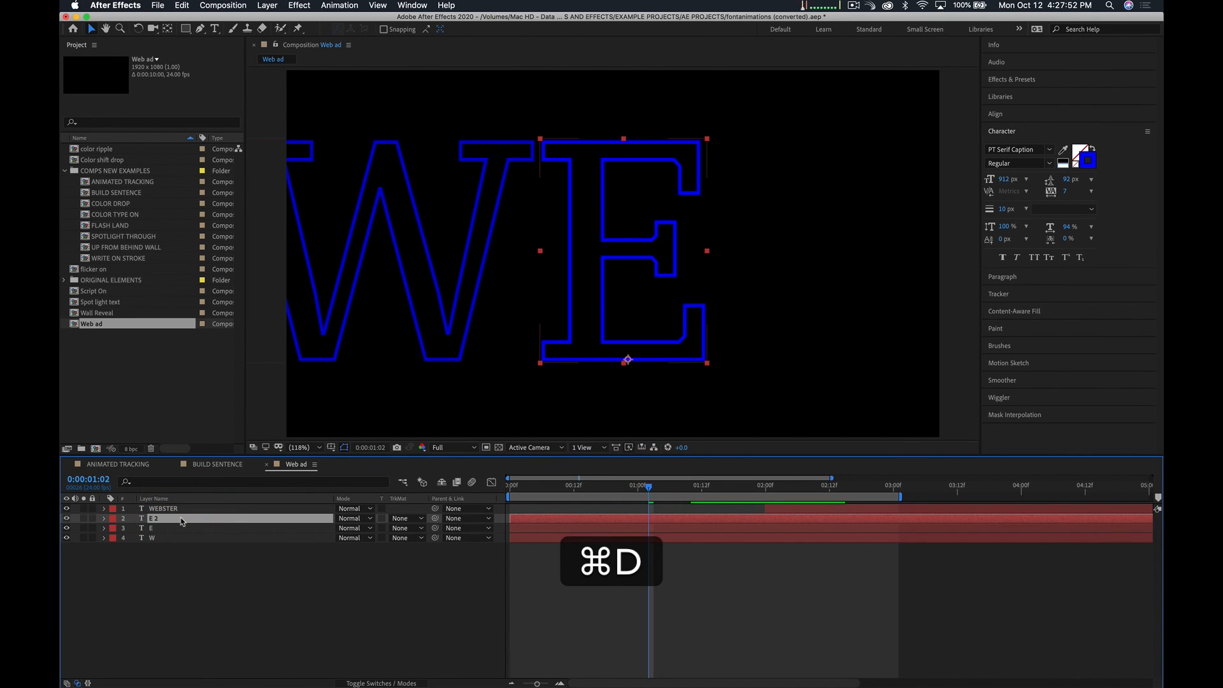
click(181, 520)
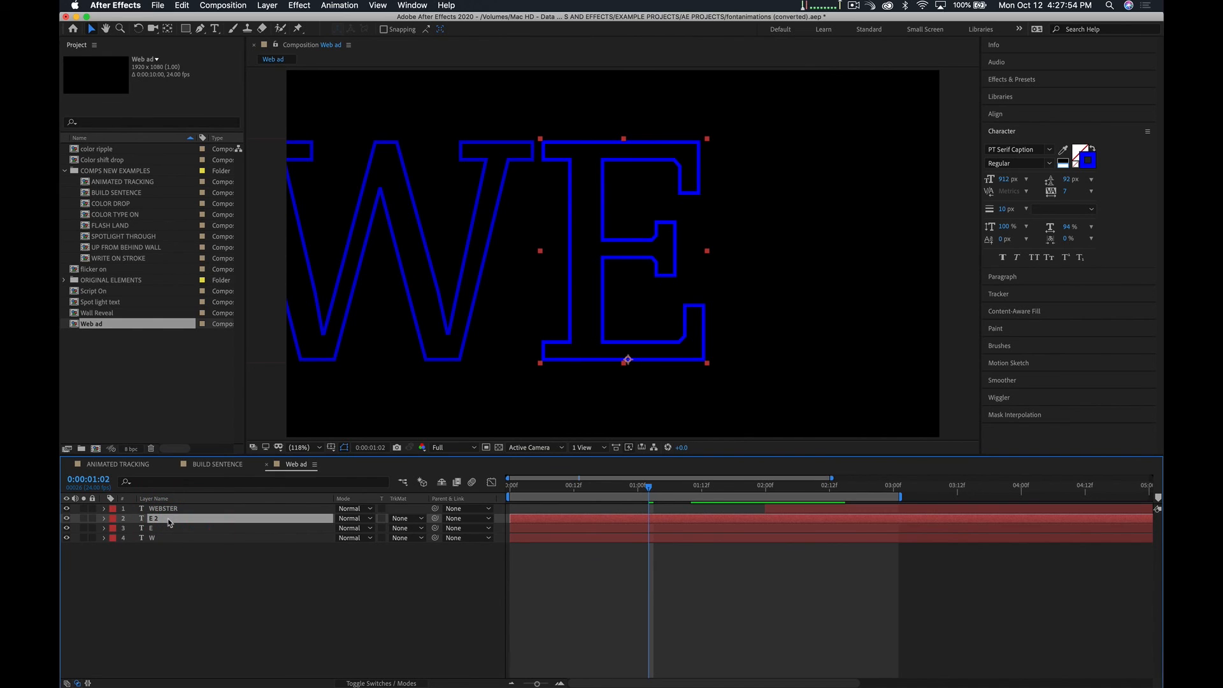
key(Return)
text(b)
key(Return)
Expand the b layer's Text properties and place its letter to the right of the E
click(105, 518)
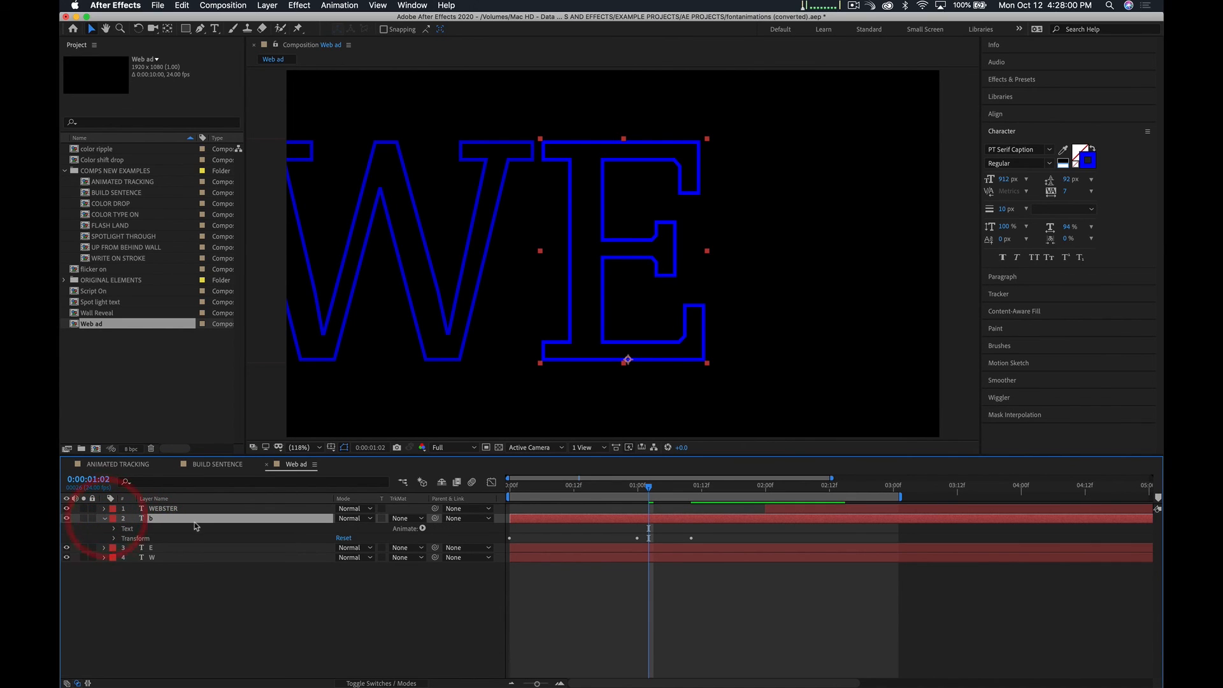
click(114, 528)
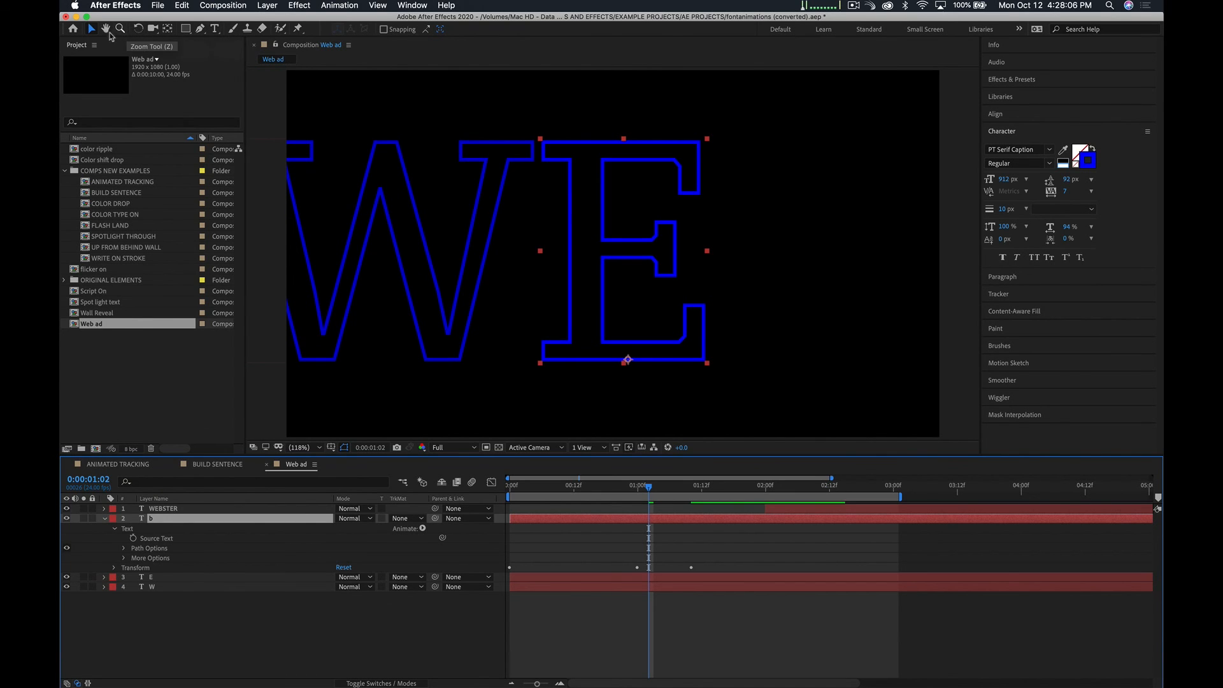
click(91, 28)
drag(668, 268, 838, 263)
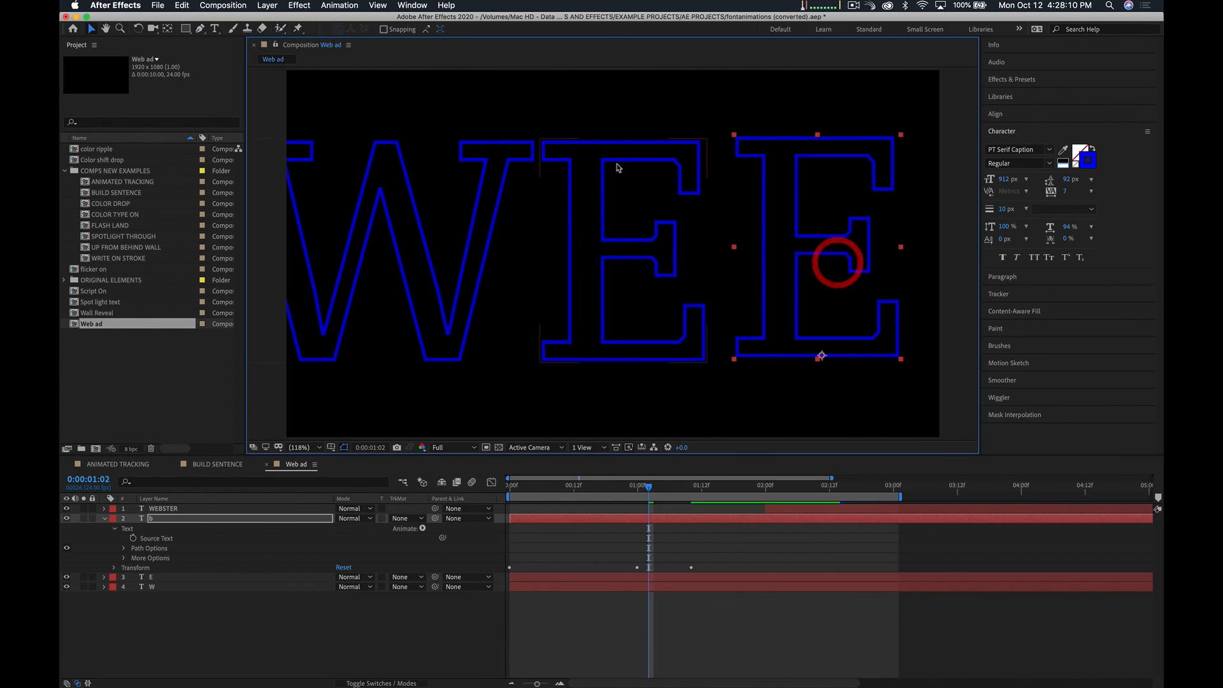
Replace the b layer's text with the letter B and nudge it slightly right, level with the other letters
click(215, 29)
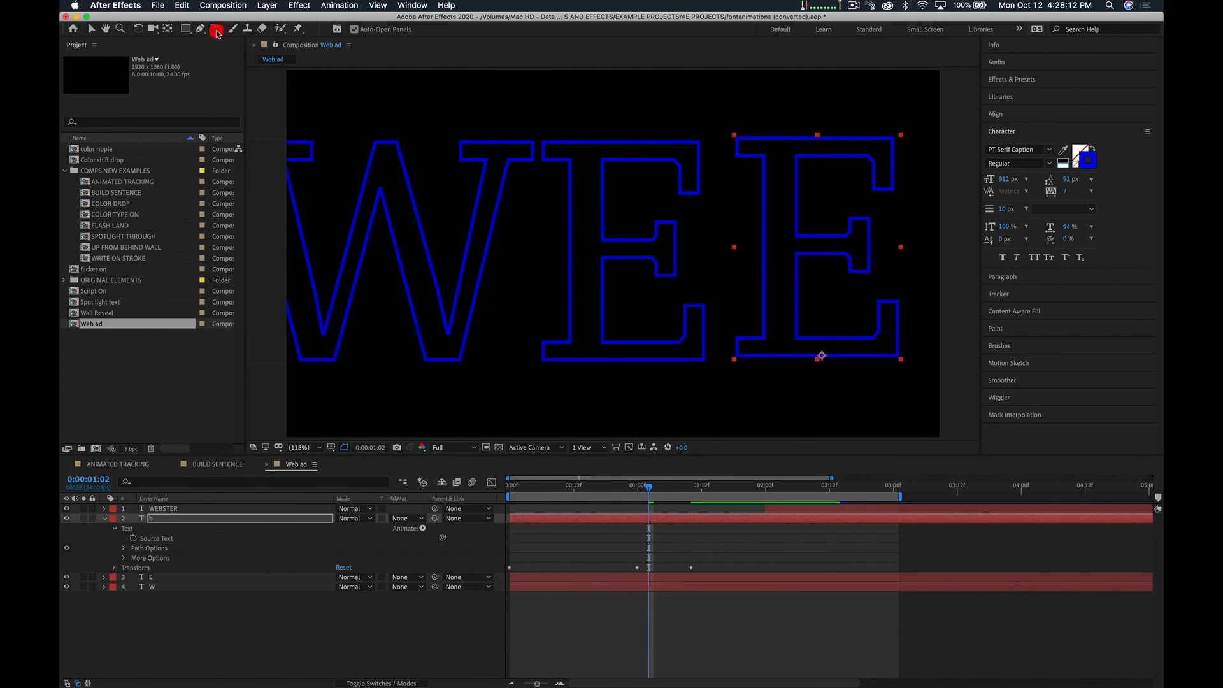
click(819, 280)
key(super+a)
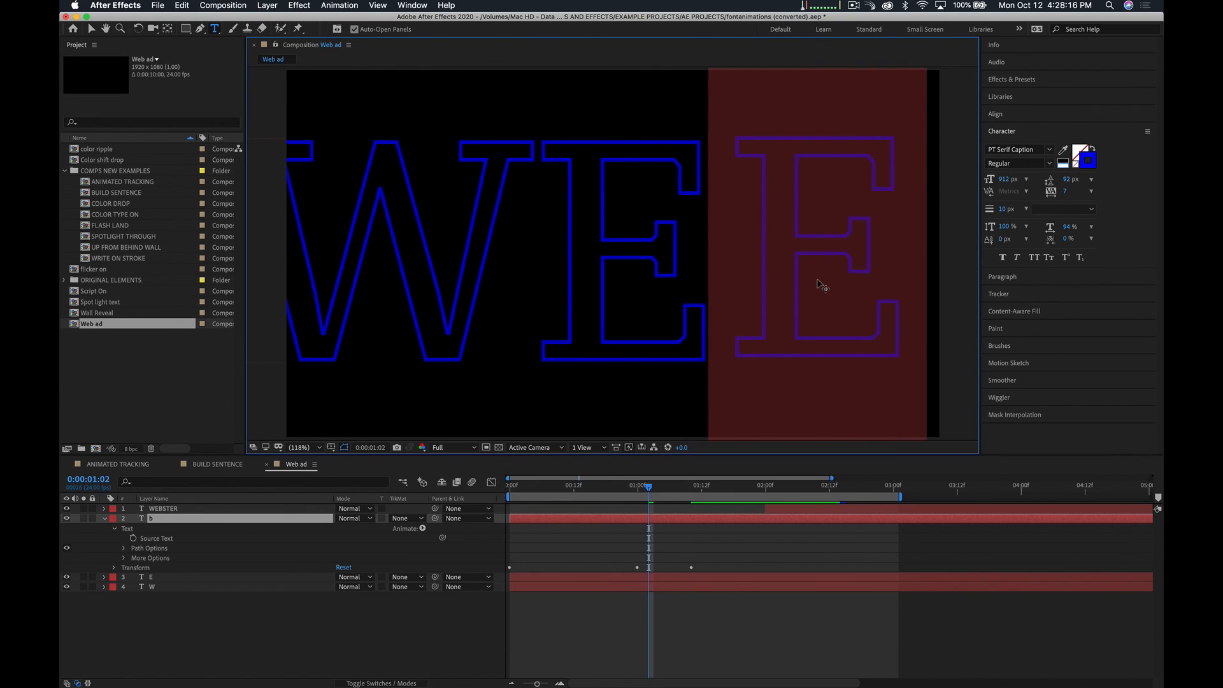
text(B)
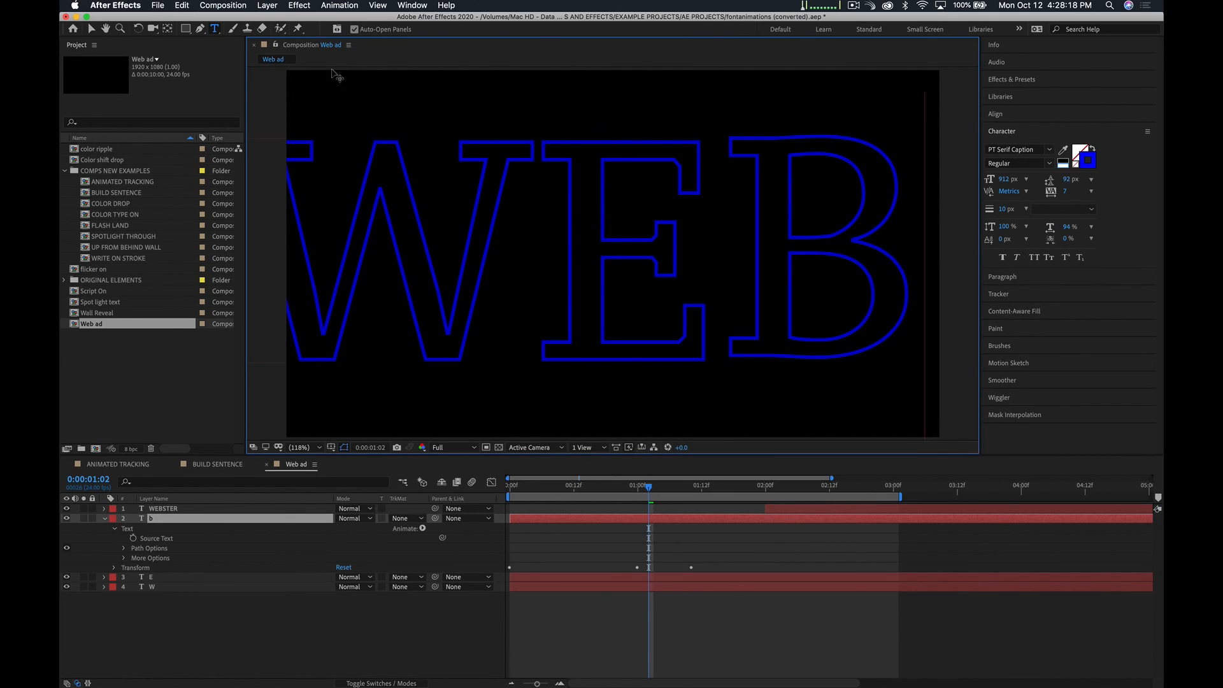
click(91, 29)
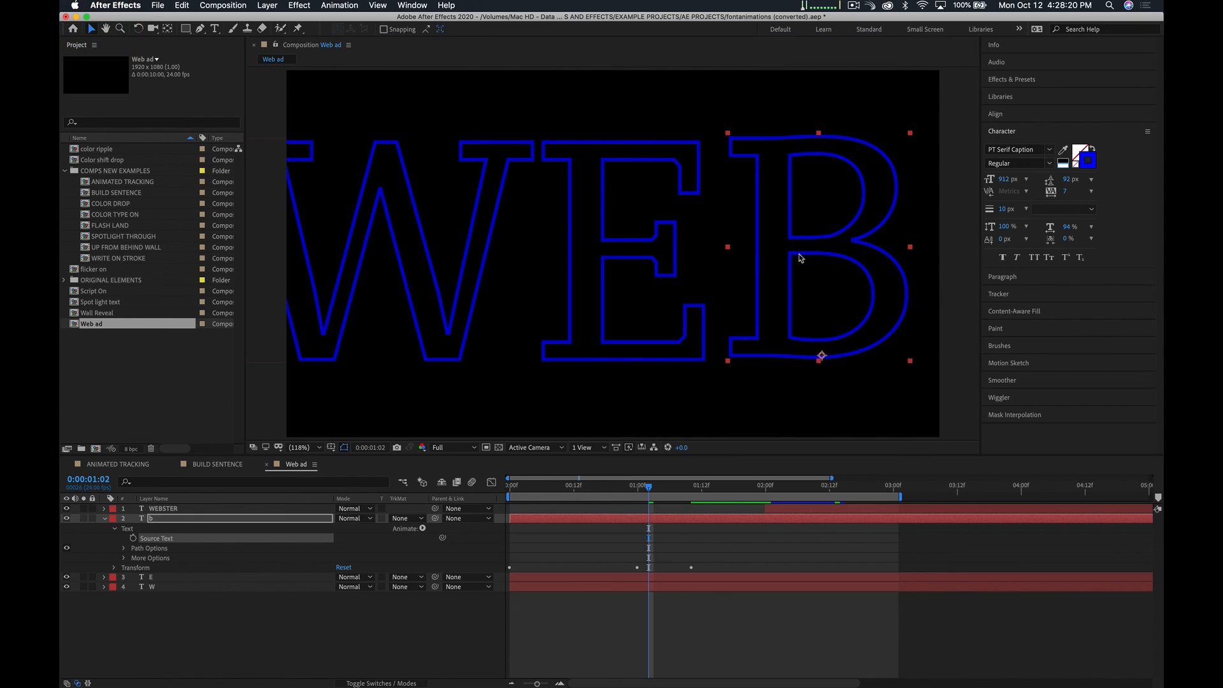
drag(802, 260, 812, 260)
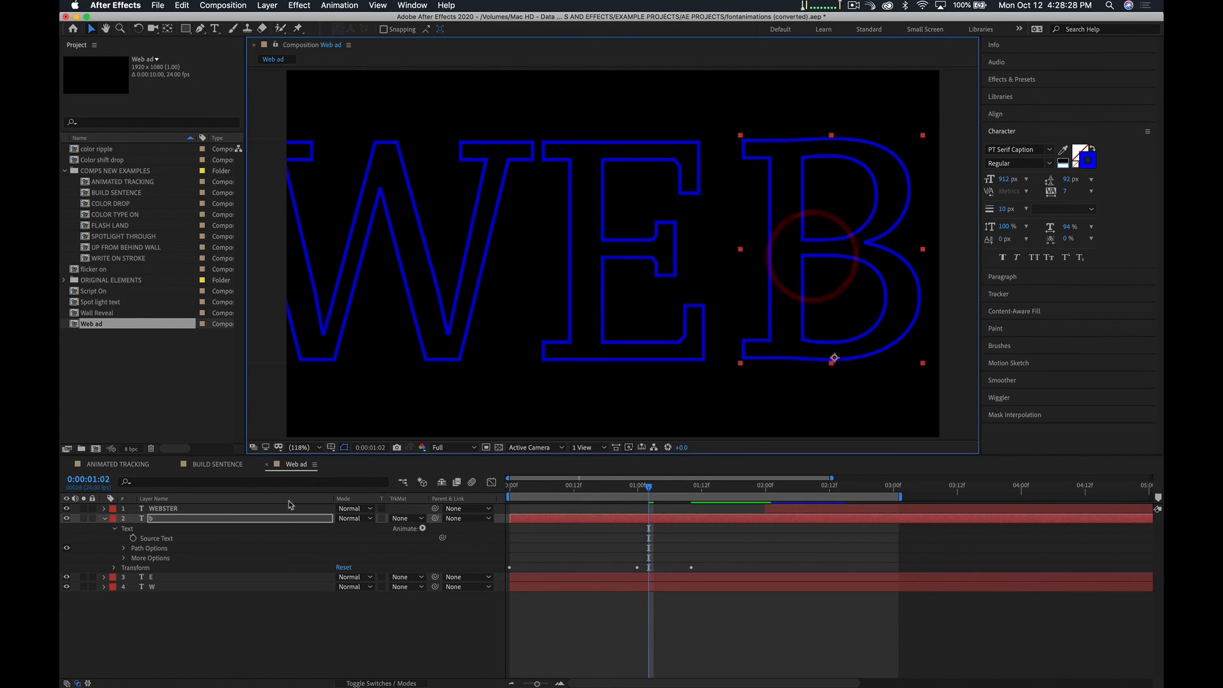
Shift the E slightly right to even out the WEB letter spacing, and preview the animation from 0 seconds
click(277, 577)
drag(667, 264, 681, 262)
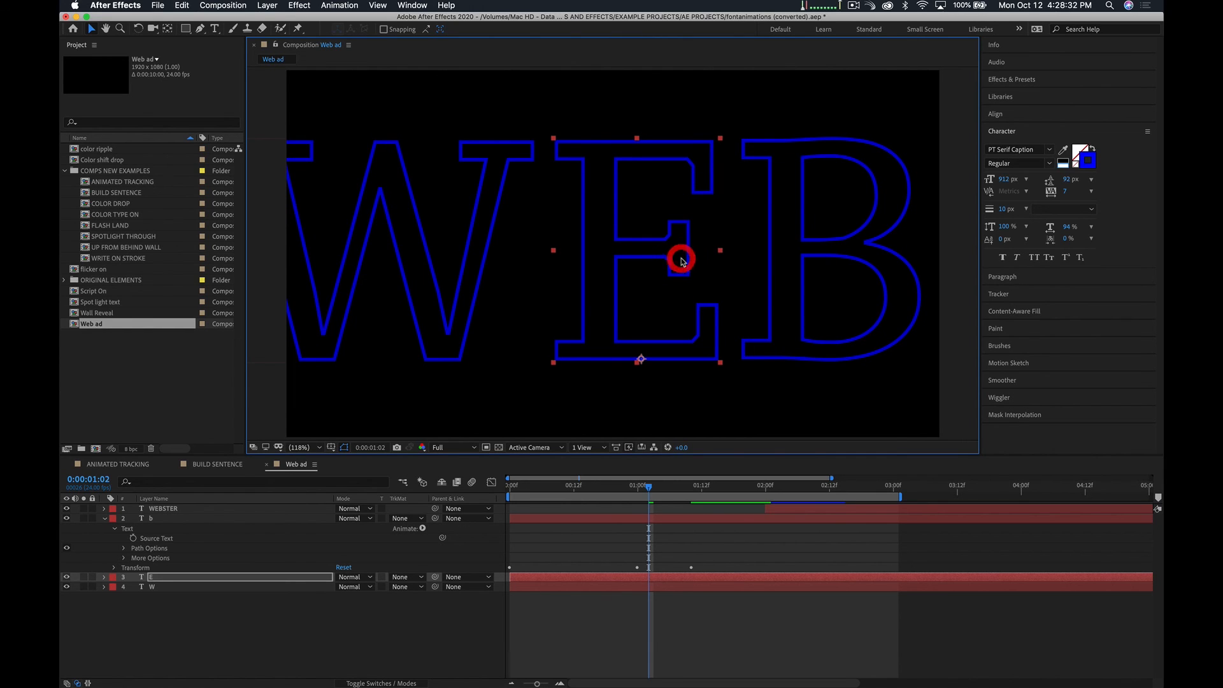
click(428, 505)
key(space)
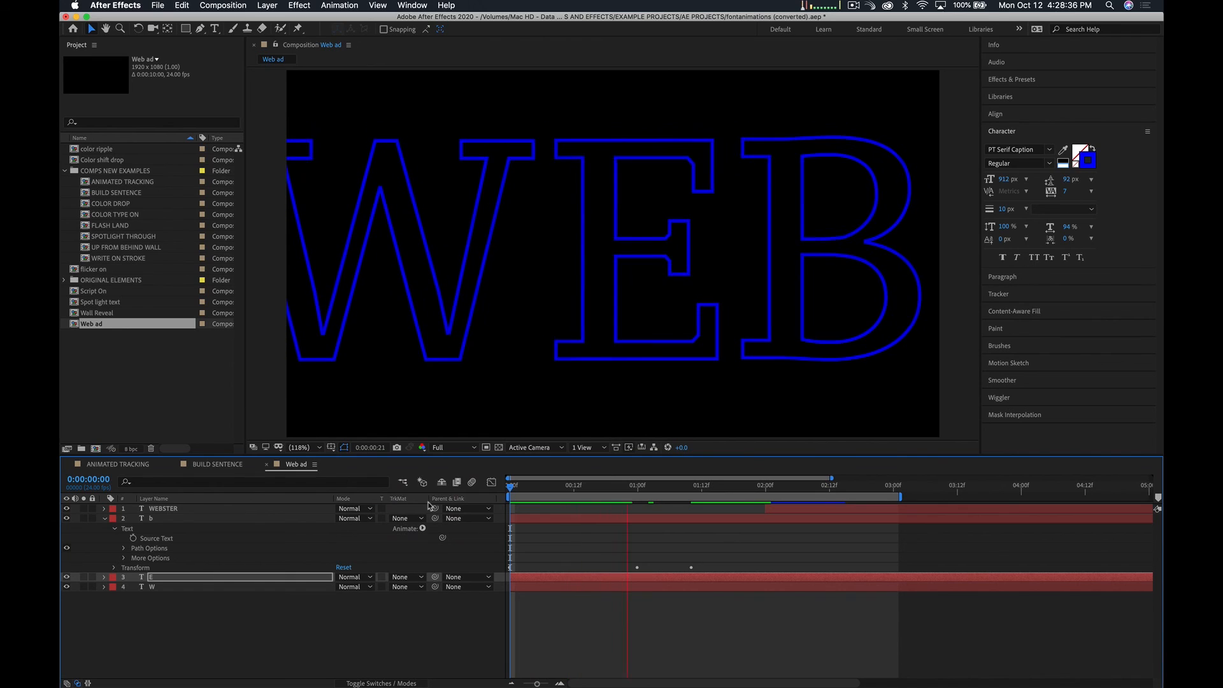
key(space)
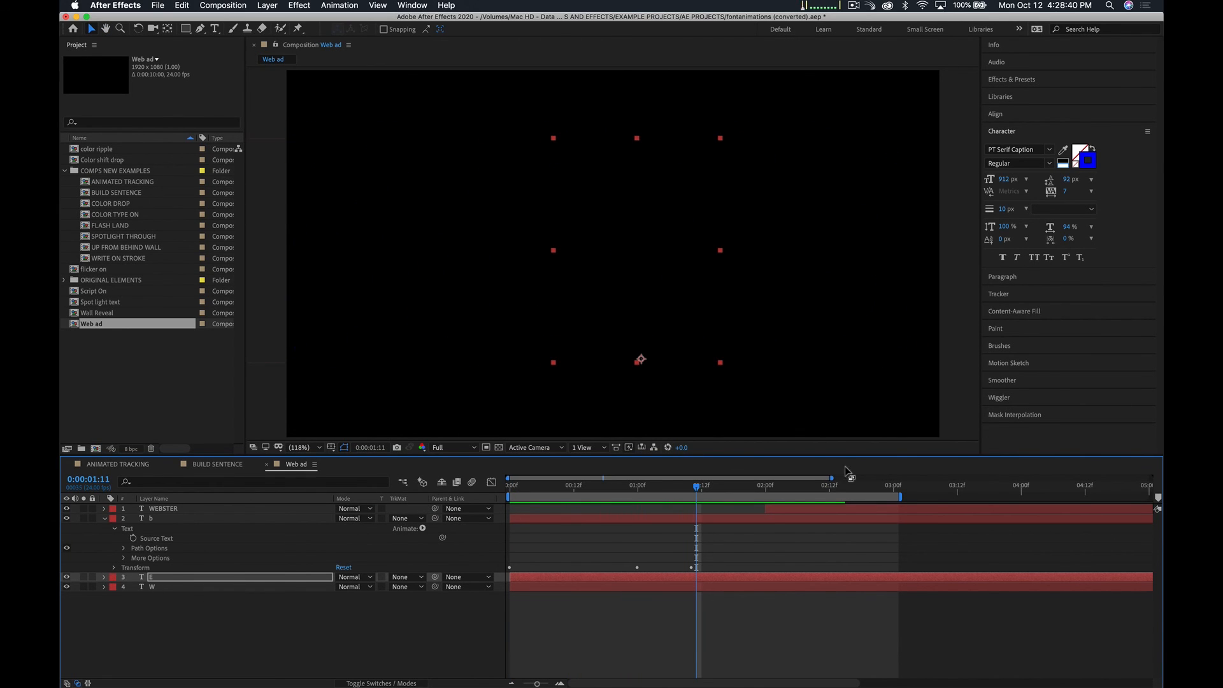
Shift the WEBSTER layer earlier so it starts just before 1 second, and preview the animation from 0 seconds
drag(821, 513, 510, 498)
click(485, 508)
key(space)
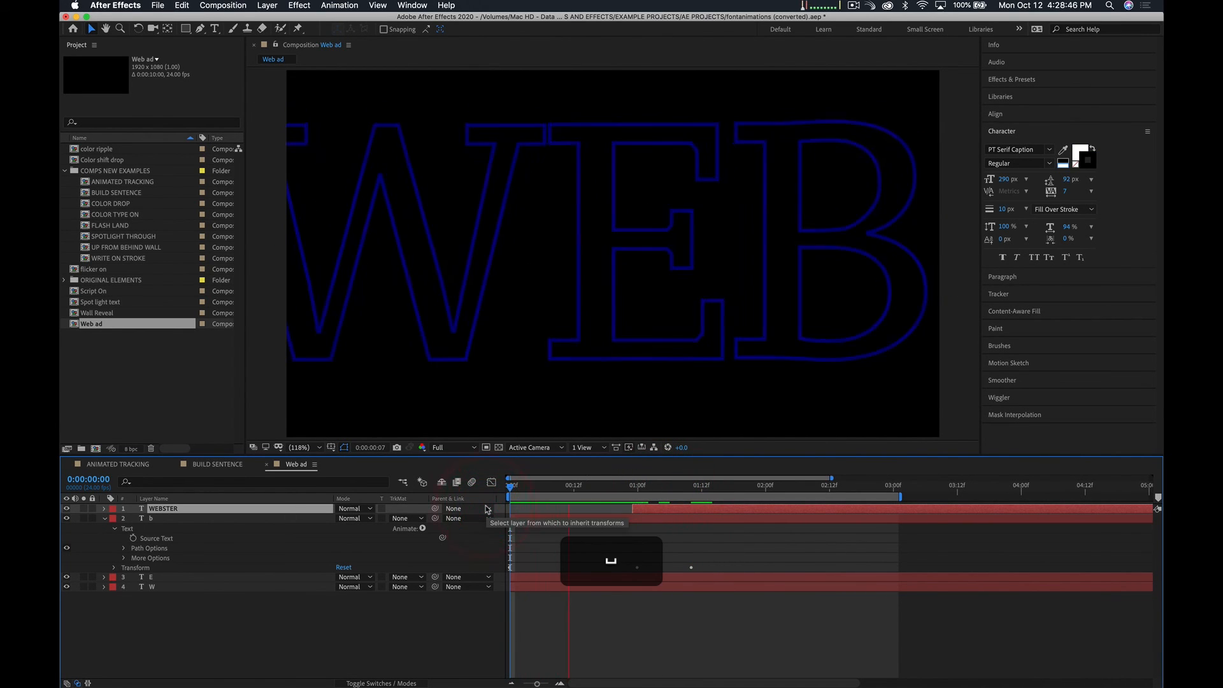
key(space)
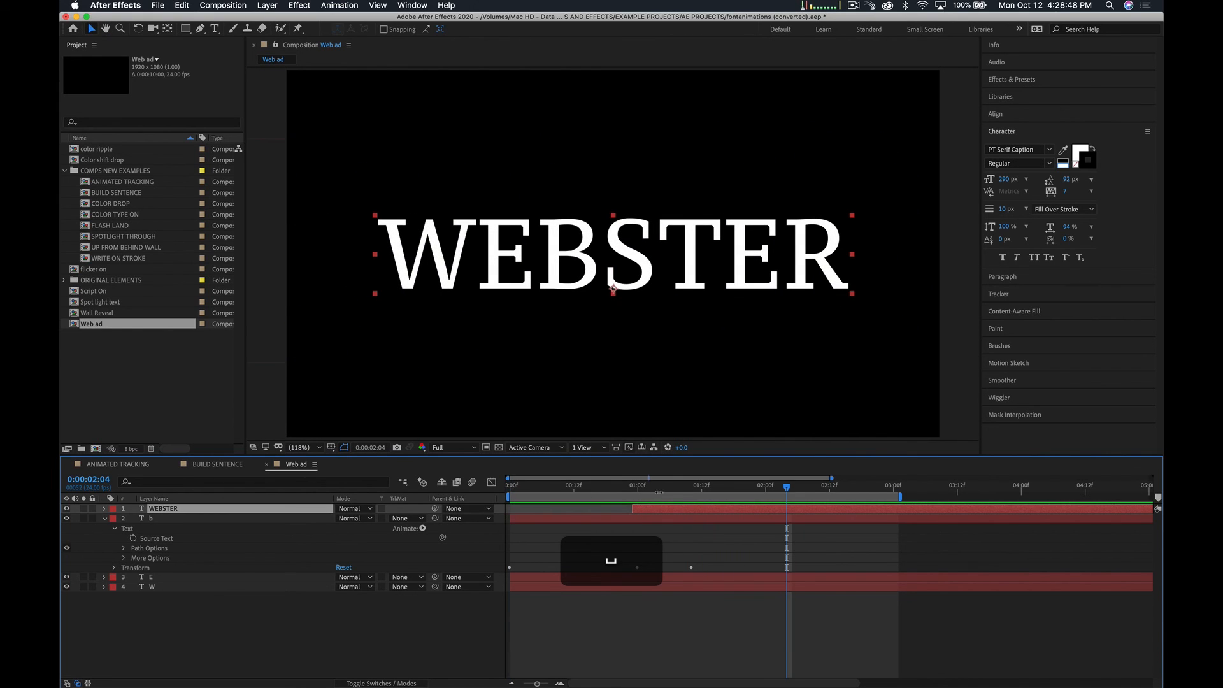
Set the playhead to 0:00:01:09, collapse the b layer's properties and reveal Opacity for the b, E and W layers
click(686, 488)
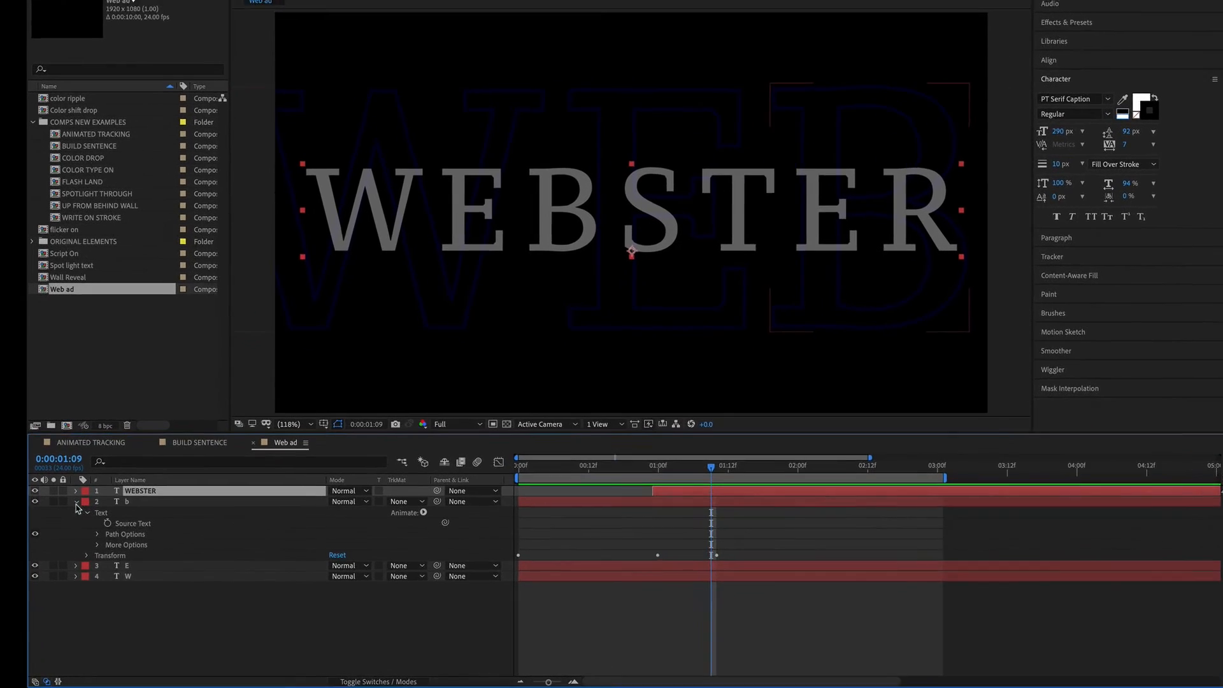
click(76, 502)
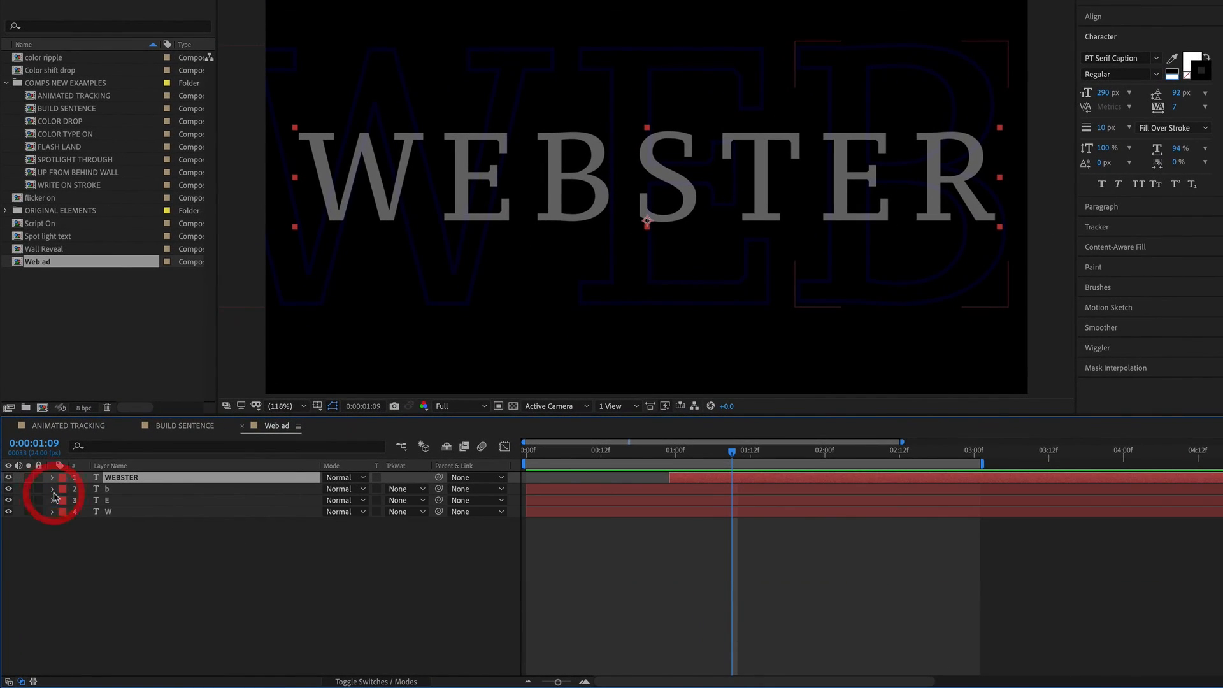
click(152, 492)
click(154, 510)
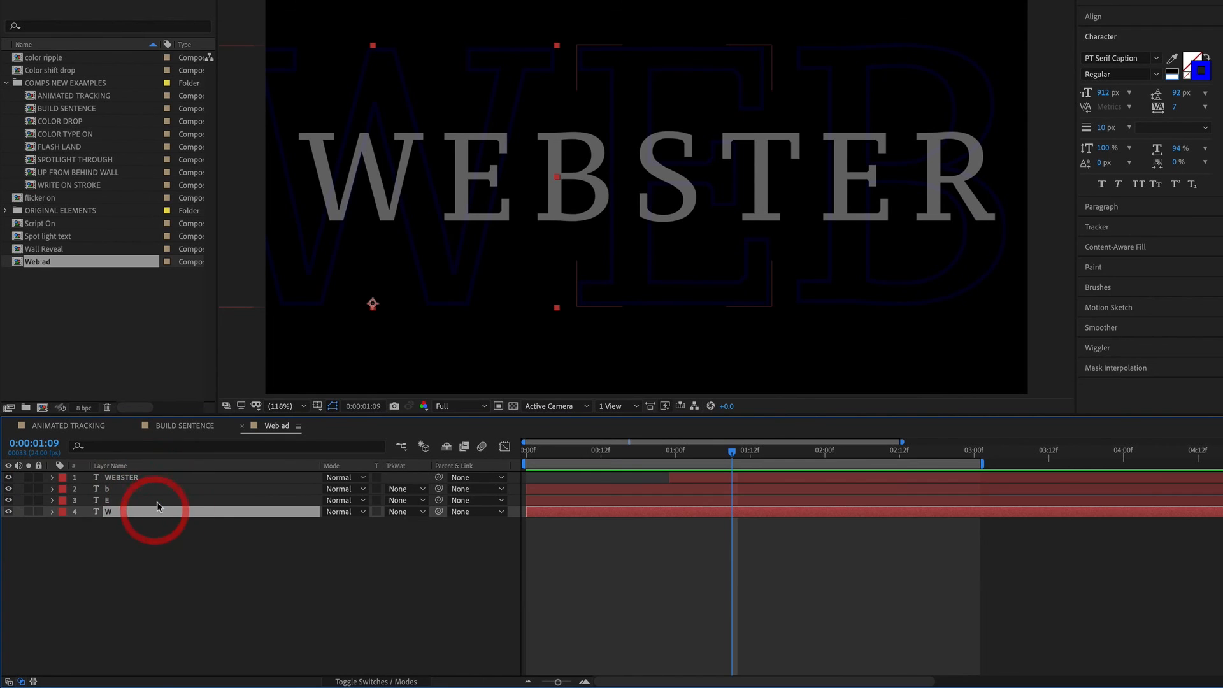
shift+click(165, 494)
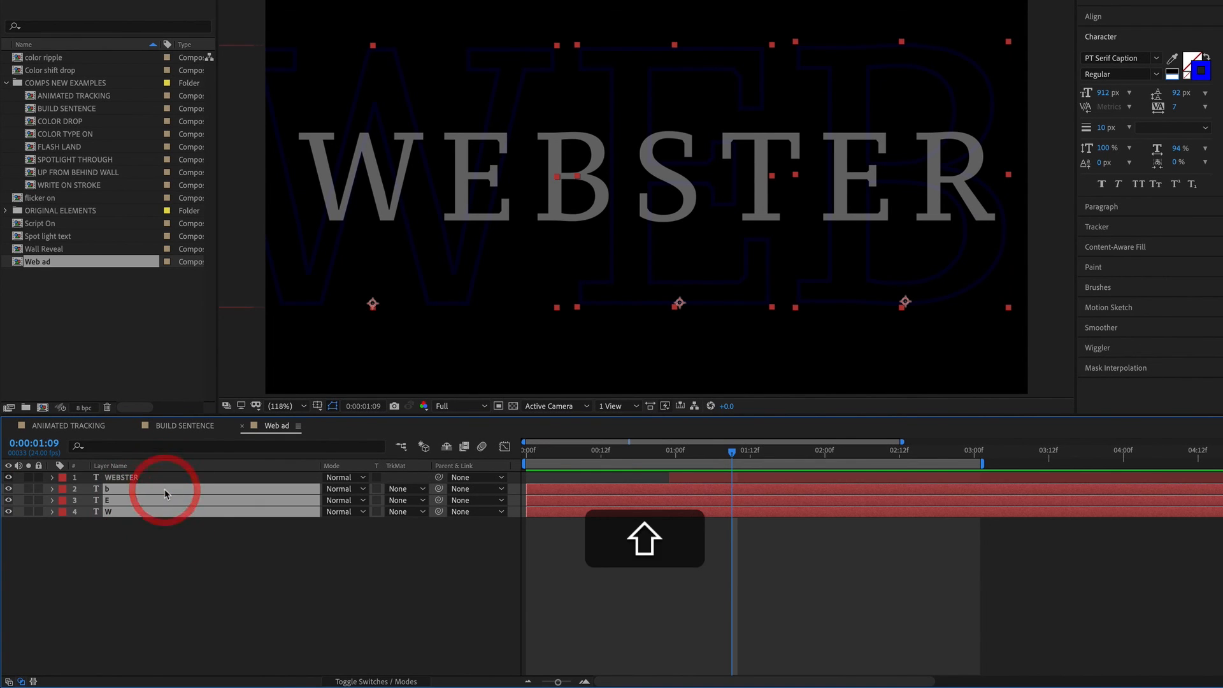
key(t)
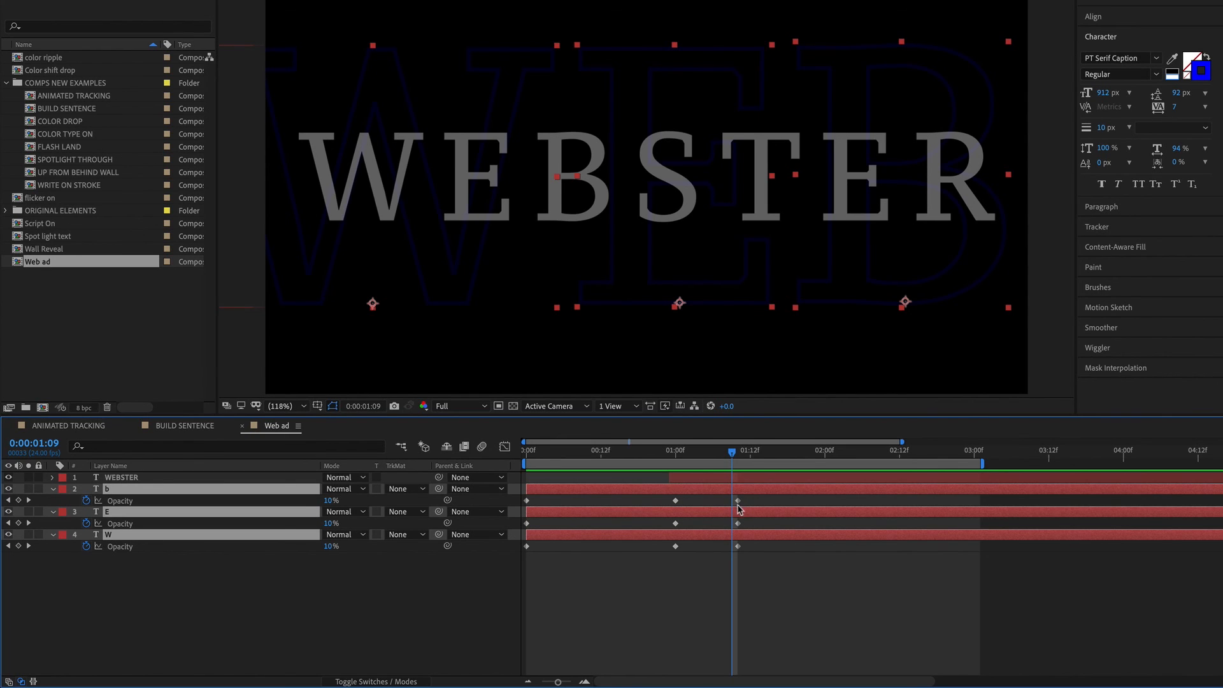
Move the last Opacity keyframe of the b, E and W layers to 2 seconds, and preview from 0 seconds
drag(738, 504, 826, 501)
click(738, 525)
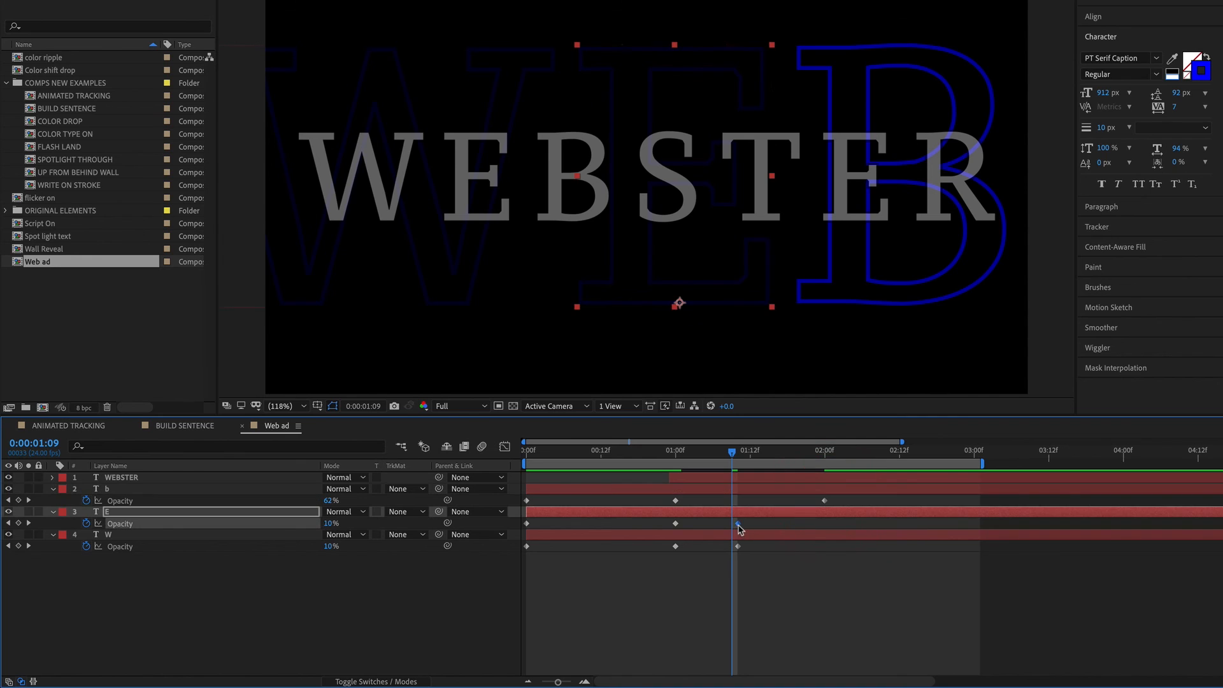
drag(738, 527, 825, 528)
drag(738, 550, 824, 549)
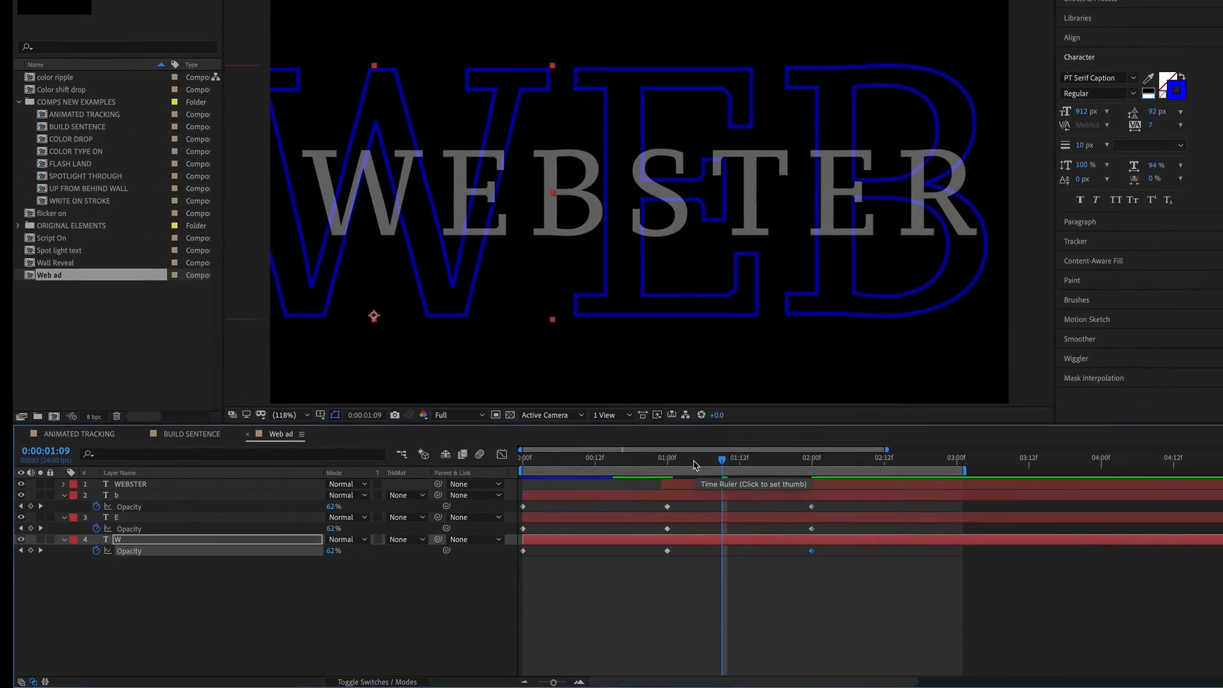
click(626, 451)
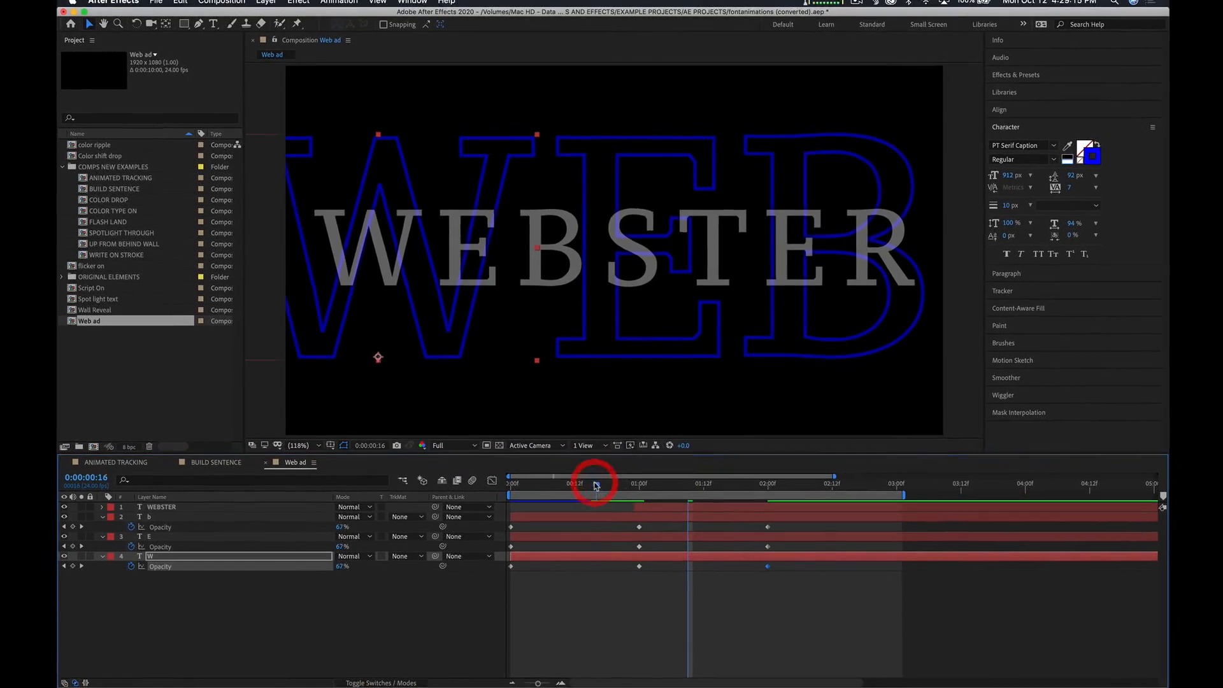
drag(596, 485, 422, 483)
key(space)
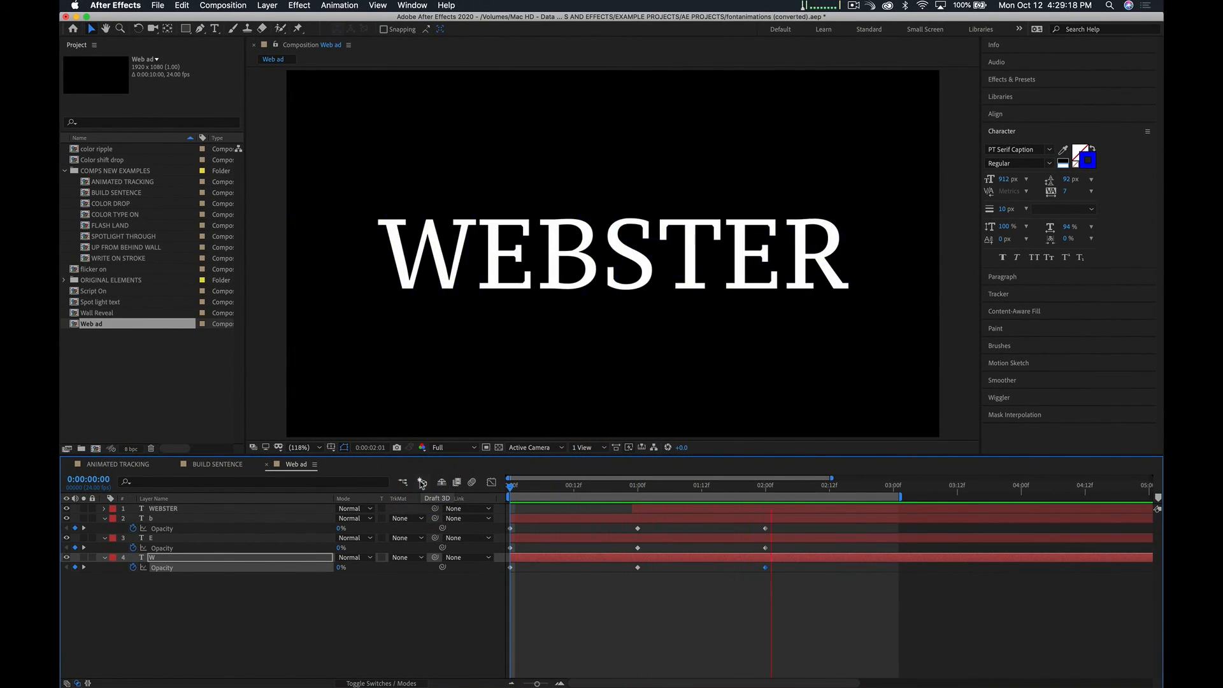
Stagger the letter layers so E starts at about 5 frames and b at about 10 frames, and preview the animation
click(561, 587)
drag(564, 542, 423, 504)
key(space)
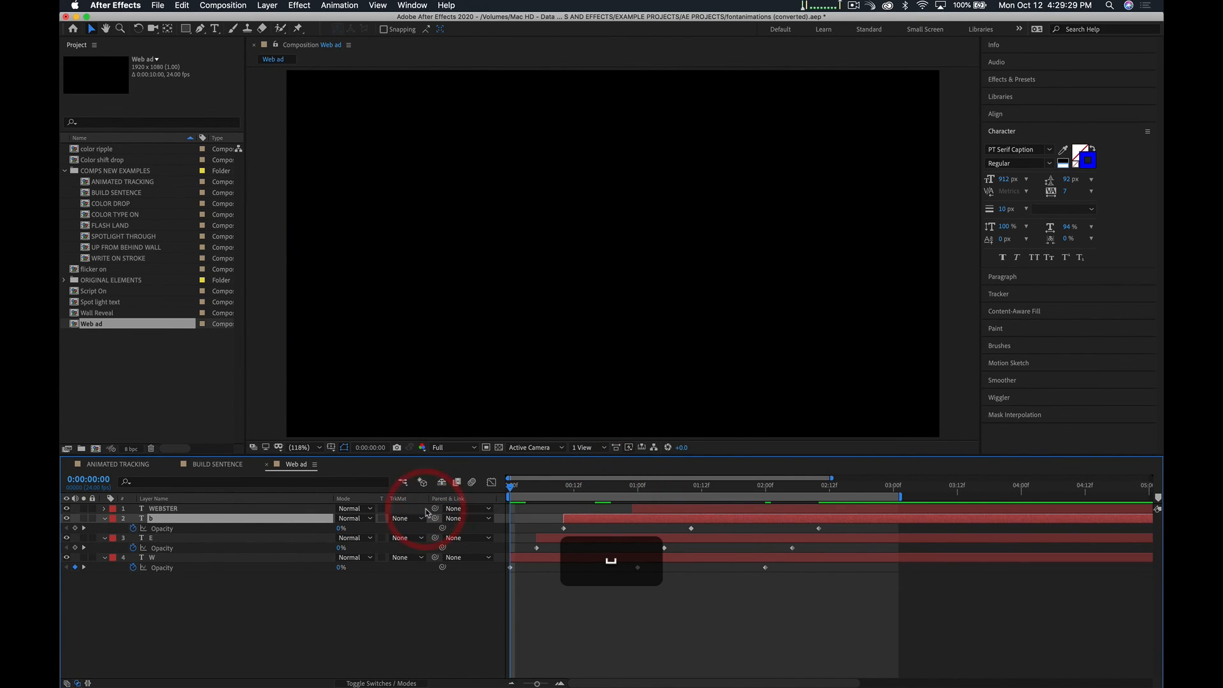